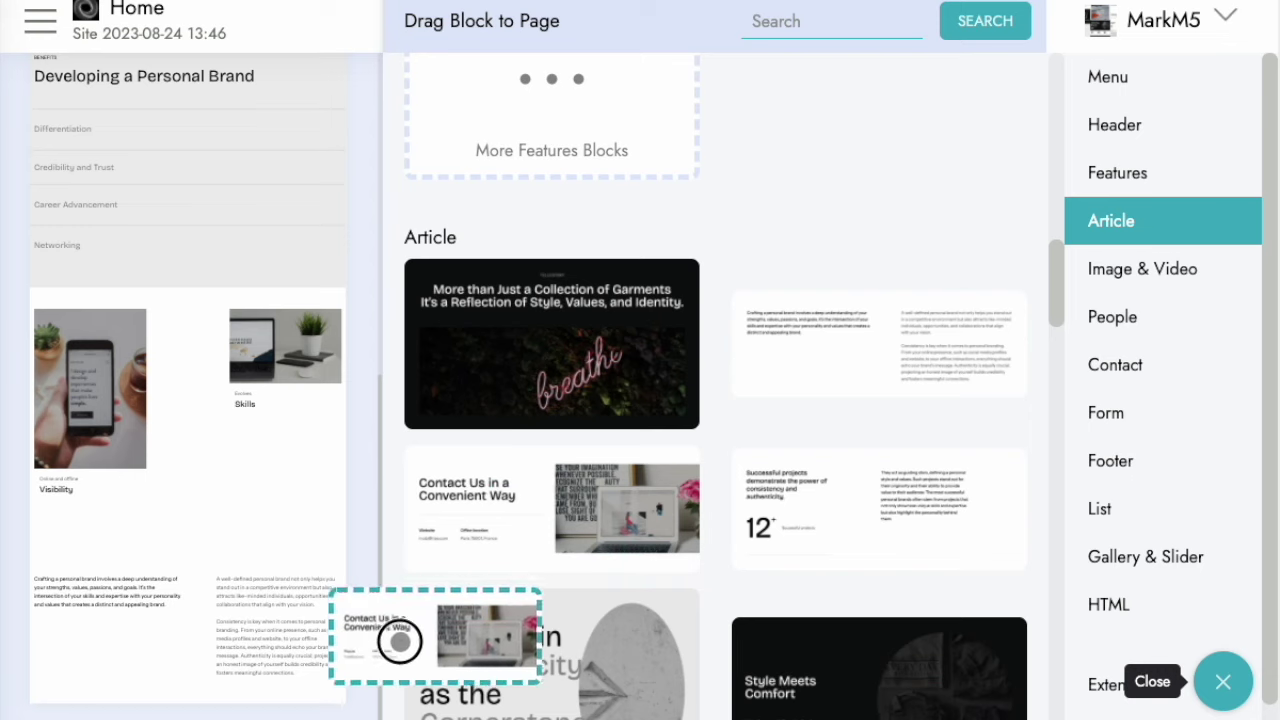
# - Add the "Successful projects" and "Believes in Authenticity" article blocks to the page below the "Contact Us" block
pyautogui.moveTo(905, 497); pyautogui.dragTo(210, 543)
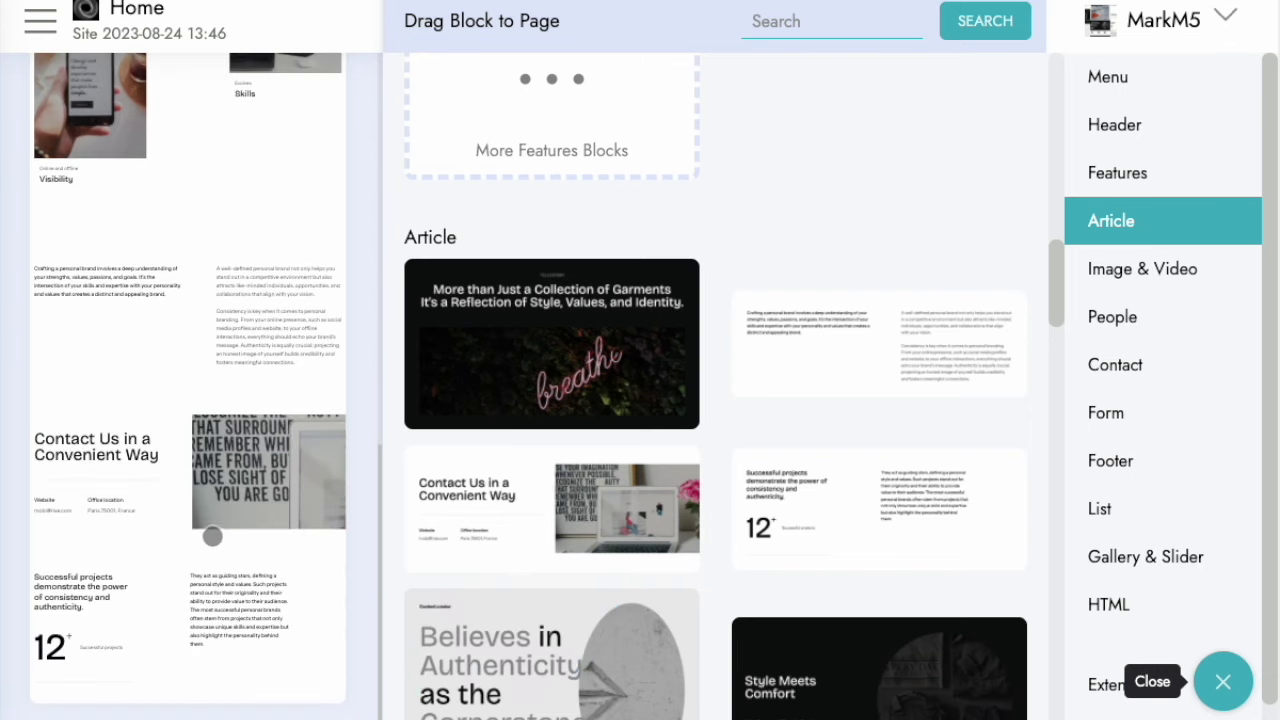
pyautogui.scroll(-2, 562, 515)
pyautogui.moveTo(545, 505); pyautogui.dragTo(262, 630)
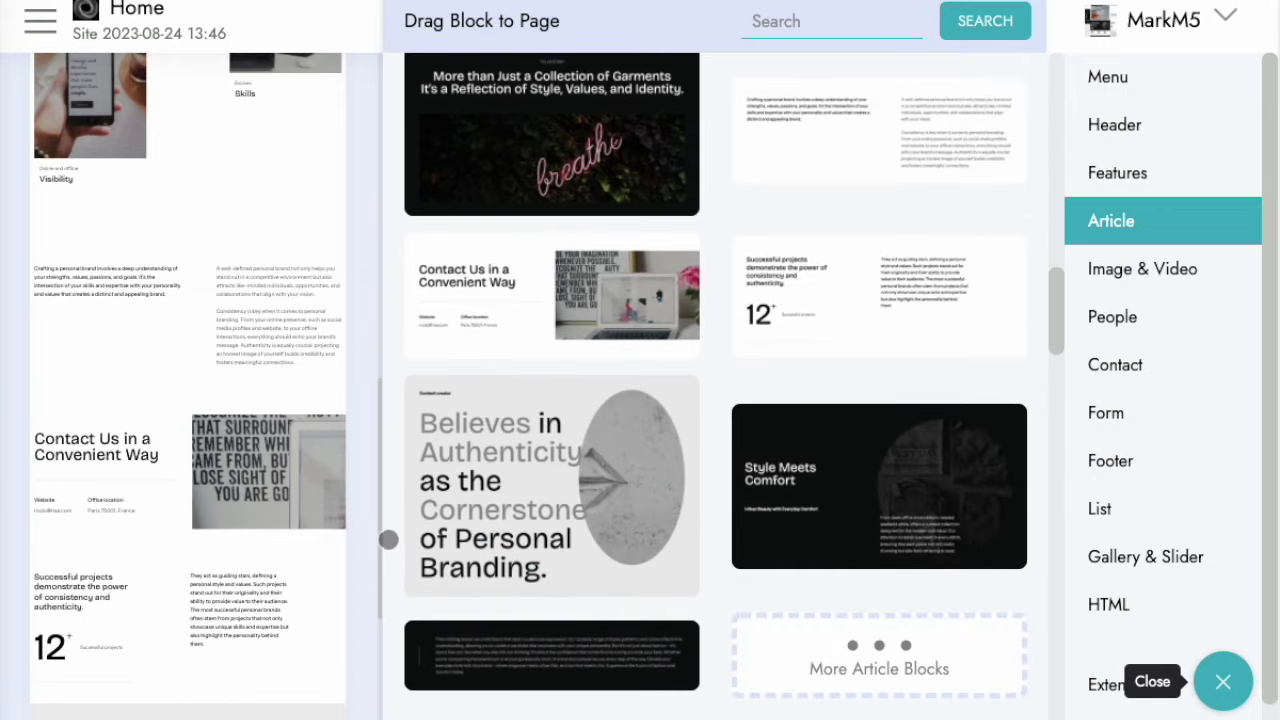
# - Add the "Send your messages" contact form block below the "Believes in Authenticity" block
pyautogui.scroll(-2, 615, 475)
pyautogui.scroll(-3, 621, 471)
pyautogui.scroll(-4, 635, 440)
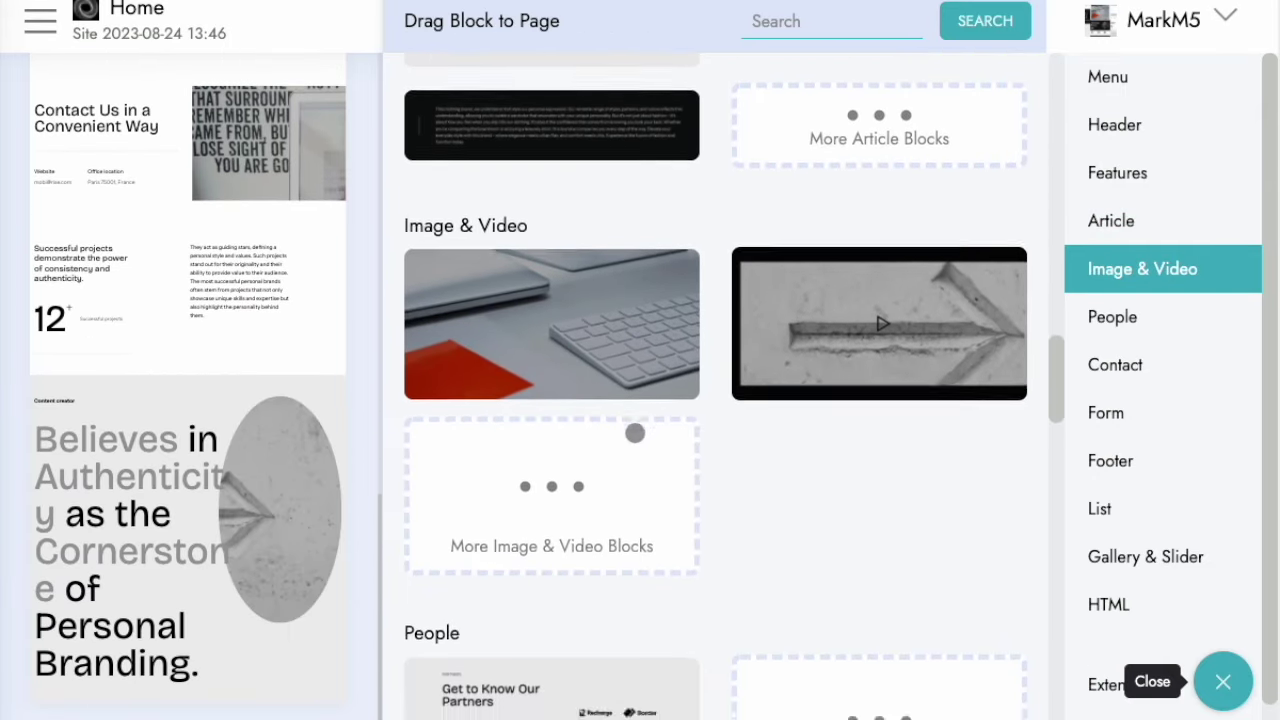
pyautogui.scroll(-4, 600, 431)
pyautogui.moveTo(578, 411); pyautogui.dragTo(205, 700)
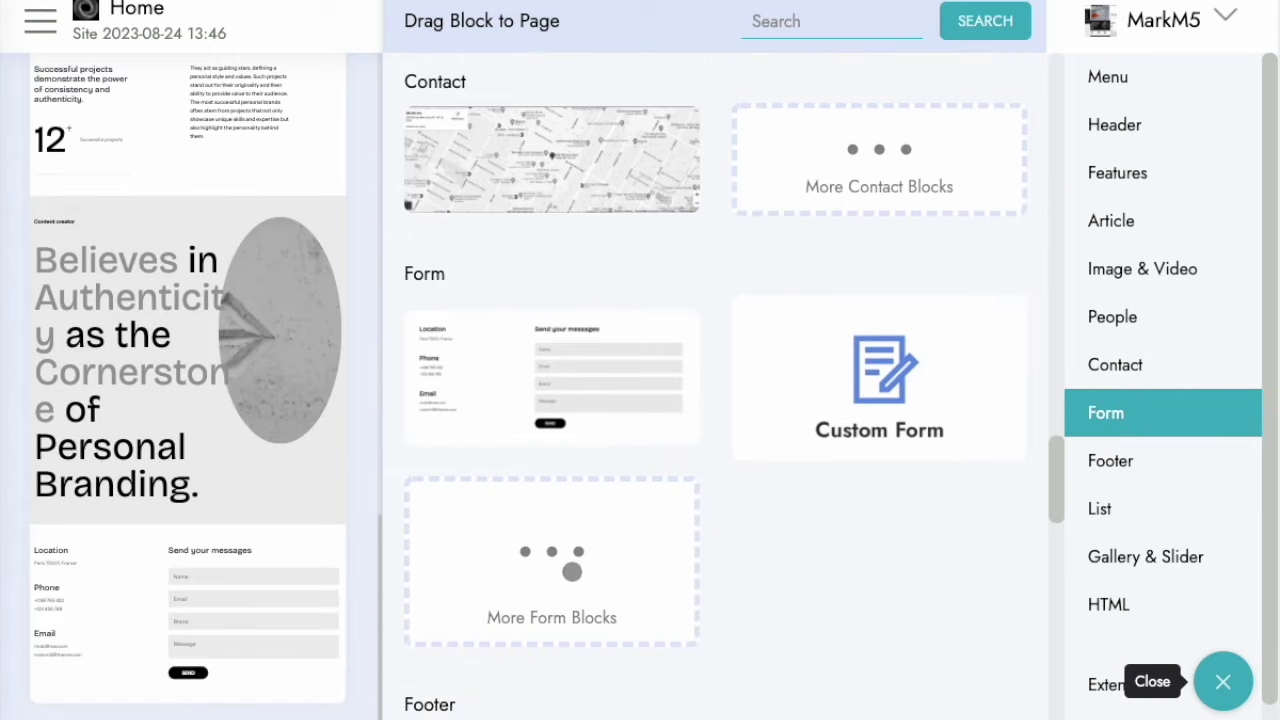
# - Add the "MarkM5 Theme" footer block at the end of the page
pyautogui.scroll(-2, 580, 567)
pyautogui.scroll(-4, 593, 564)
pyautogui.scroll(2, 591, 560)
pyautogui.moveTo(552, 136); pyautogui.dragTo(205, 700)
# - Add the "Story" and "FAQ" list blocks between the contact form and the footer
pyautogui.moveTo(569, 515); pyautogui.dragTo(303, 586)
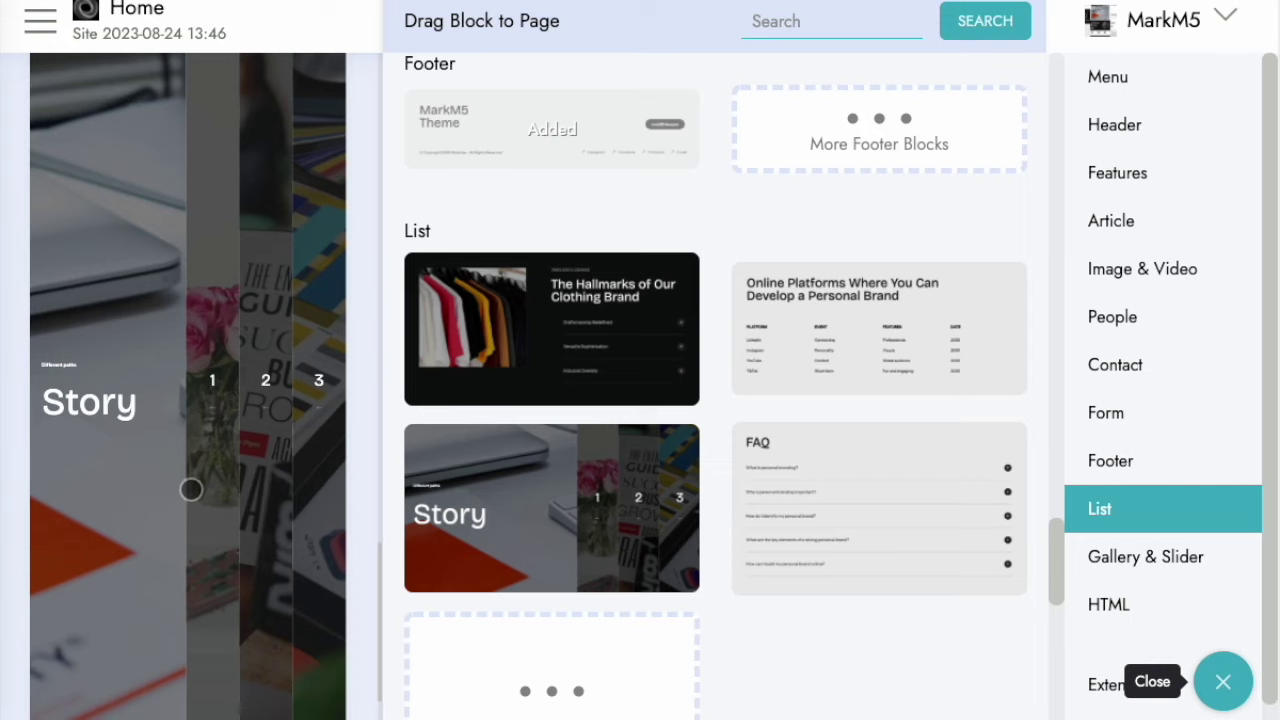
pyautogui.scroll(-2, 288, 489)
pyautogui.moveTo(843, 504); pyautogui.dragTo(254, 569)
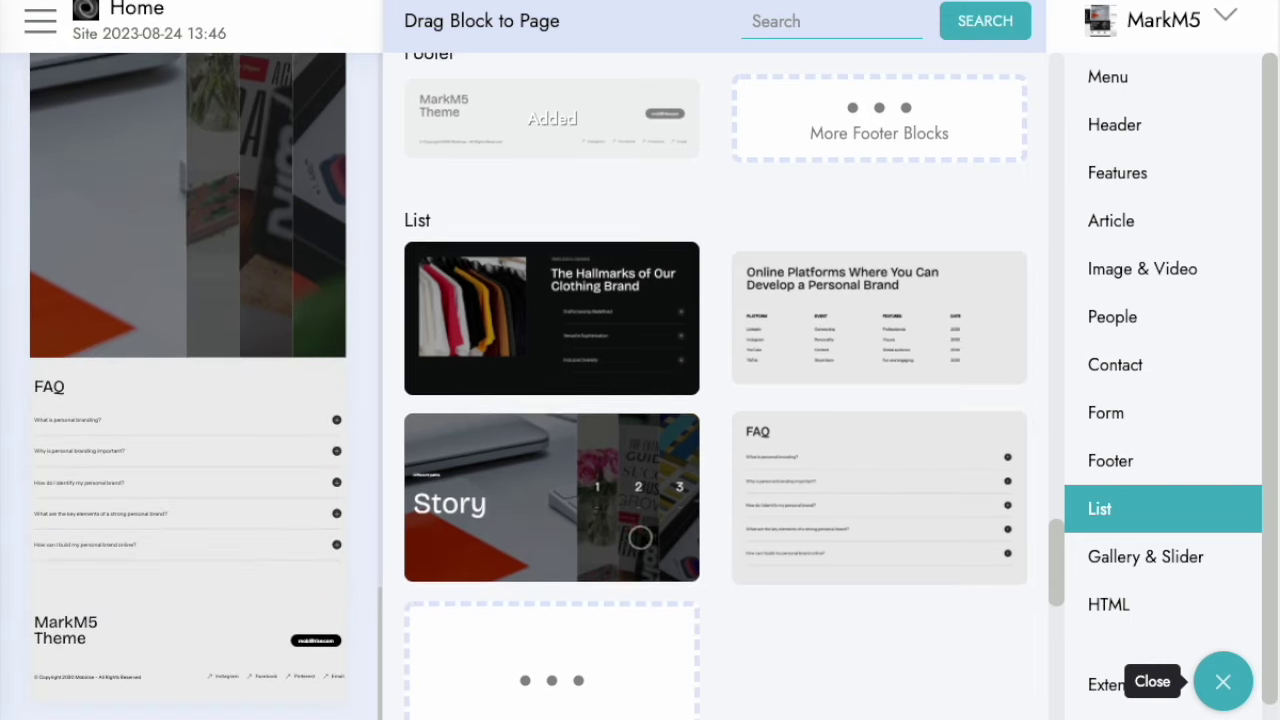
# - Add the portrait slider block and the dark testimonial slider block between the FAQ and the footer
pyautogui.scroll(-5, 637, 534)
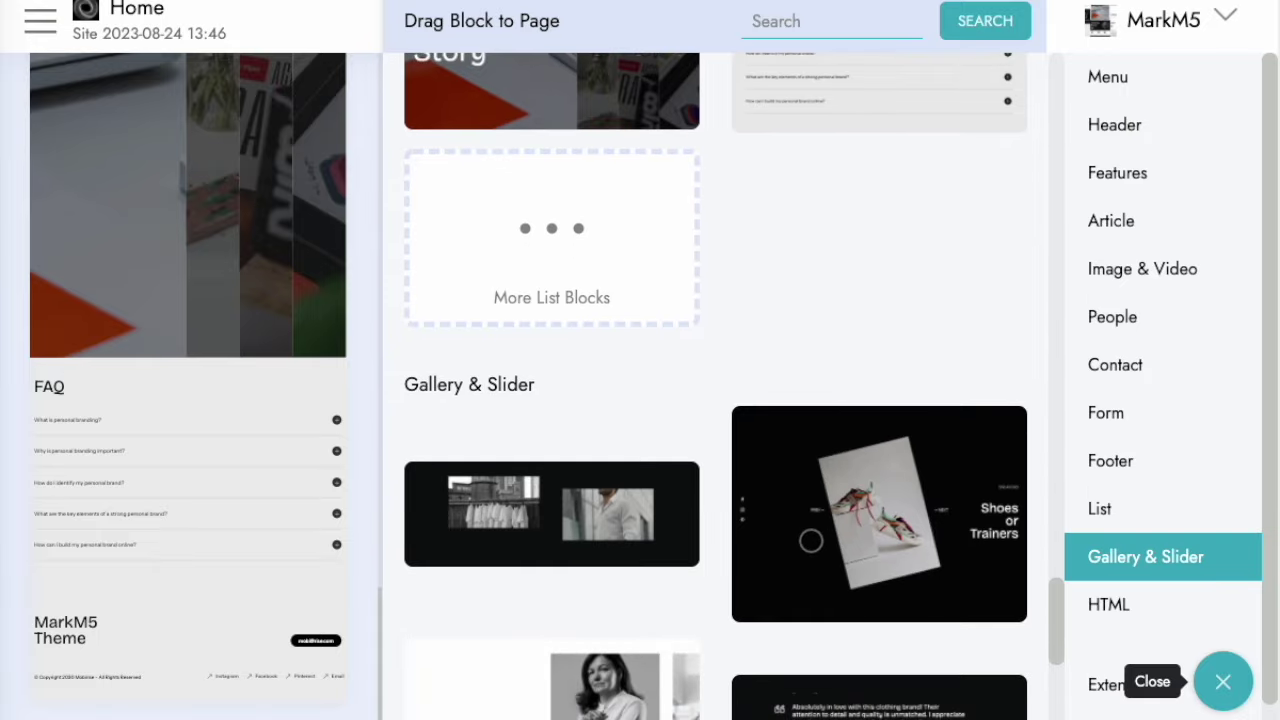
pyautogui.scroll(-3, 811, 540)
pyautogui.moveTo(560, 510); pyautogui.dragTo(278, 598)
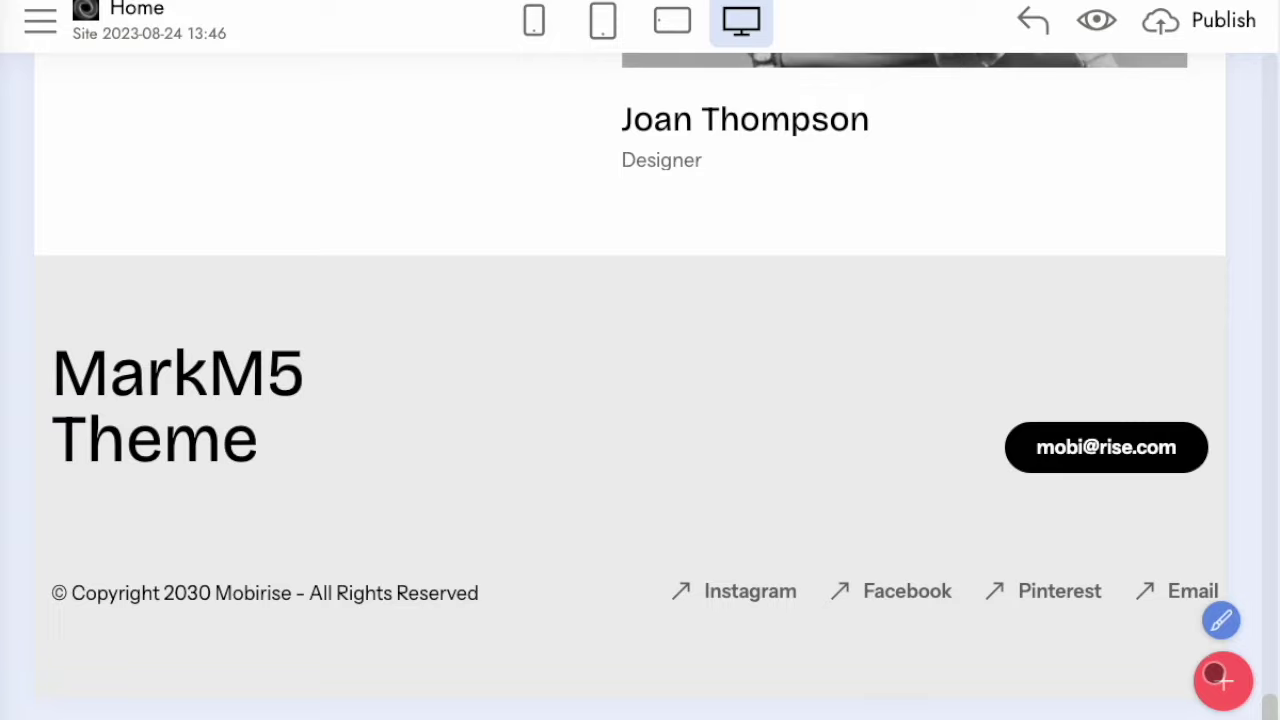
pyautogui.click(1218, 678)
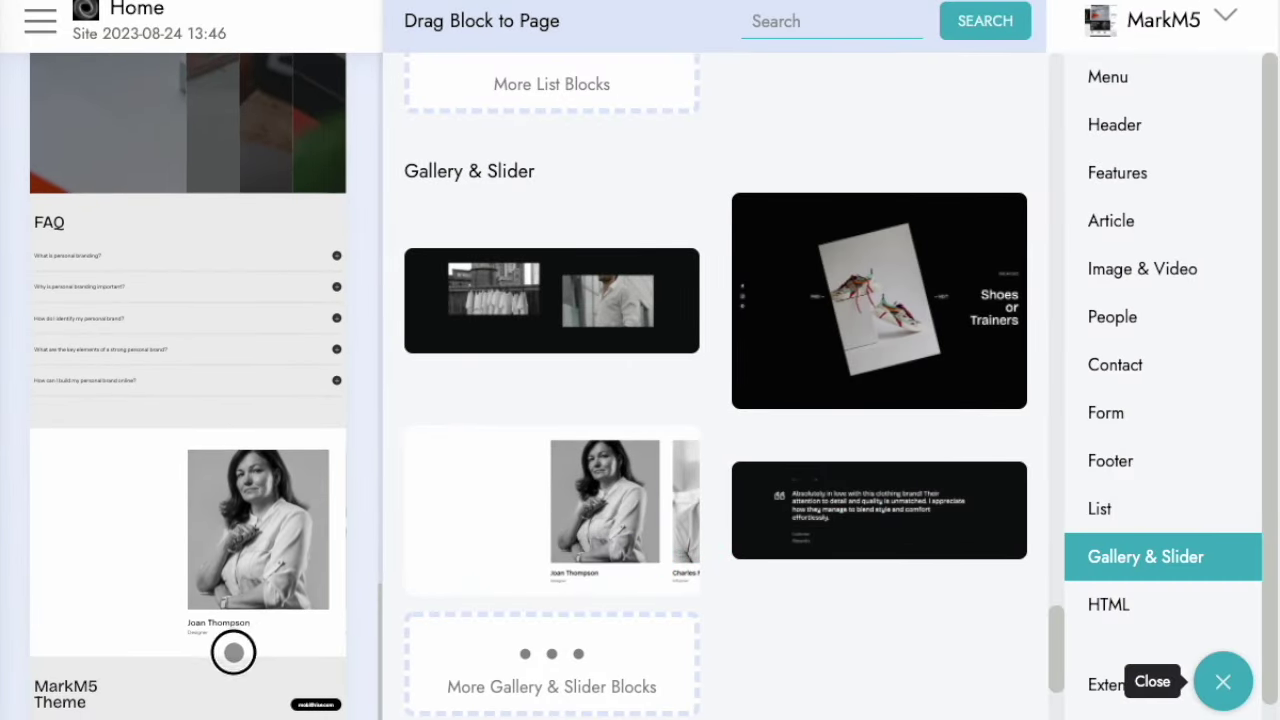
pyautogui.moveTo(233, 652); pyautogui.dragTo(223, 651)
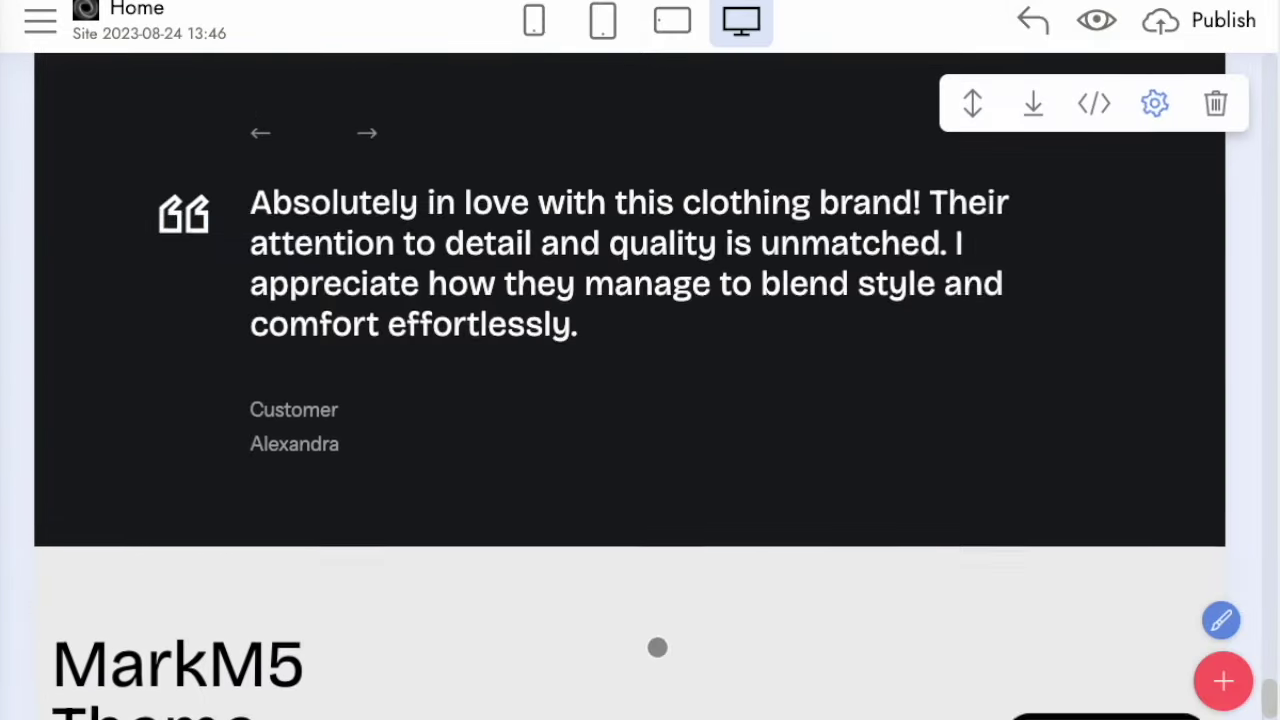
# - Delete the "Contacts" item from the menu block at the start of the page
pyautogui.scroll(20, 754, 394)
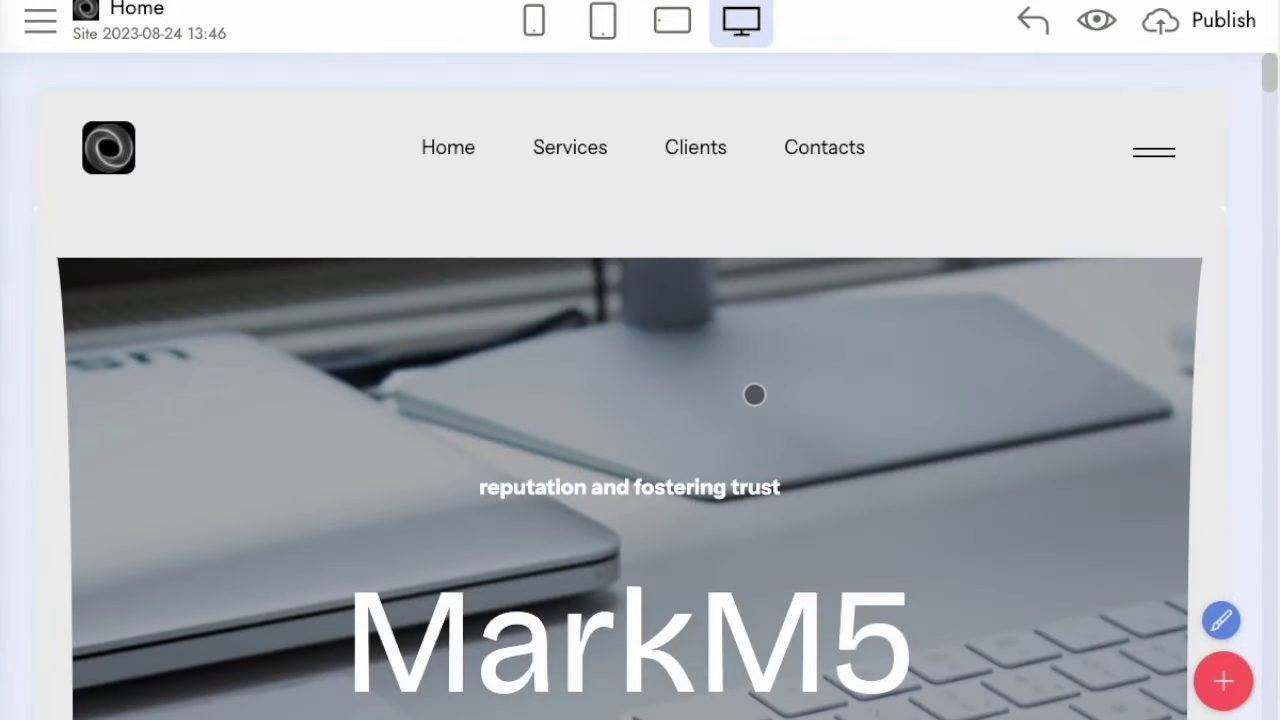
pyautogui.click(822, 150)
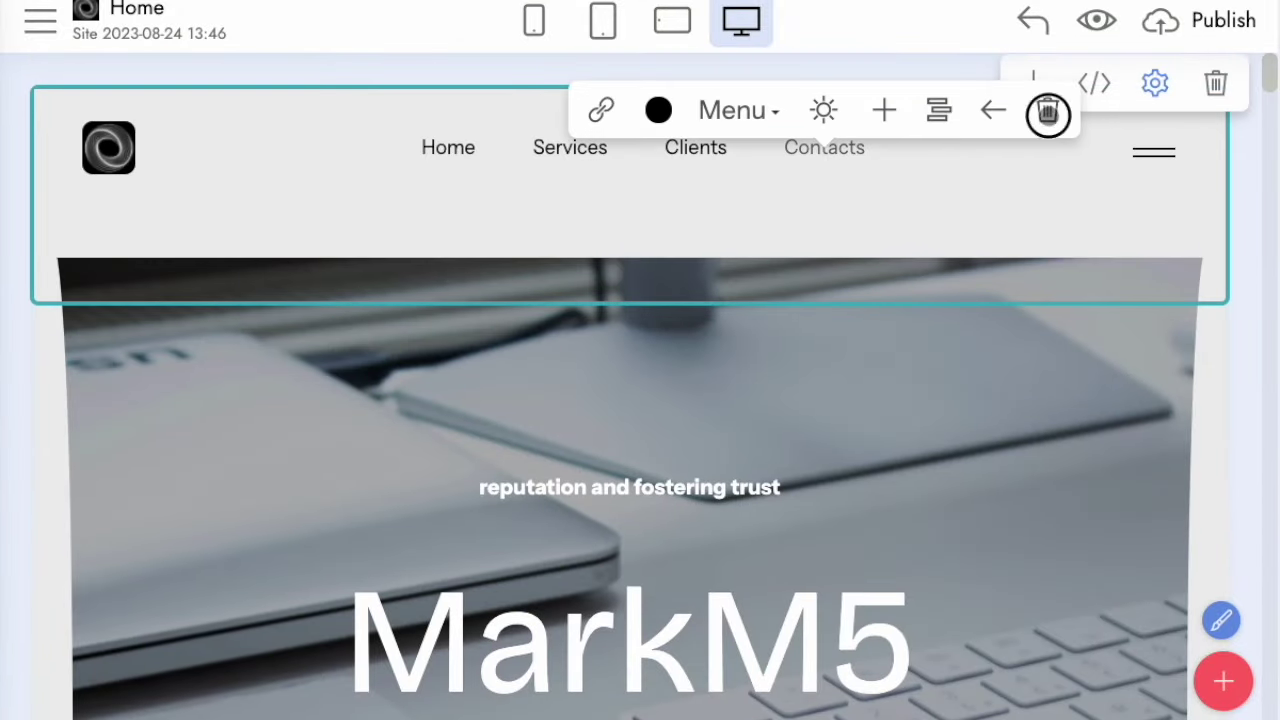
pyautogui.click(1047, 112)
# - Show the brand name in the menu block through its block parameters
pyautogui.click(1155, 84)
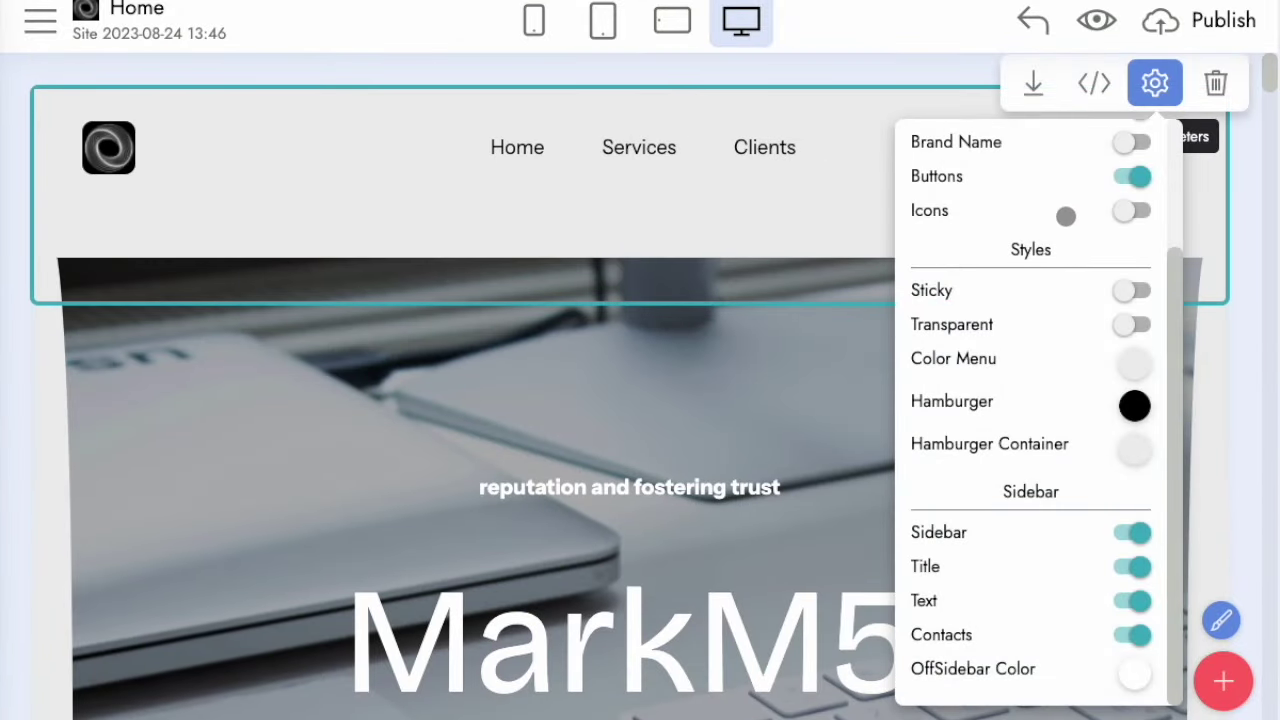
pyautogui.scroll(3, 1066, 216)
pyautogui.click(1130, 309)
pyautogui.click(703, 206)
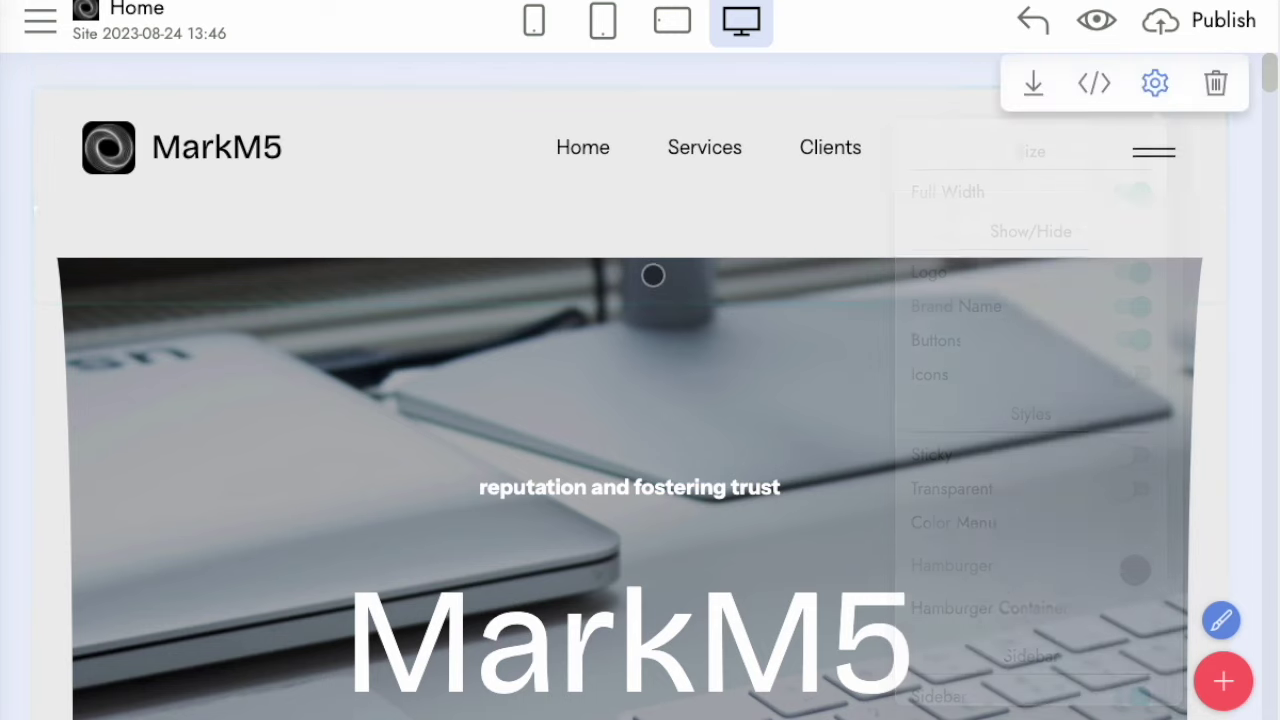
# - Hide the icon and show the buttons in the "MarkM5 Theme" header block
pyautogui.scroll(-5, 654, 274)
pyautogui.click(1155, 103)
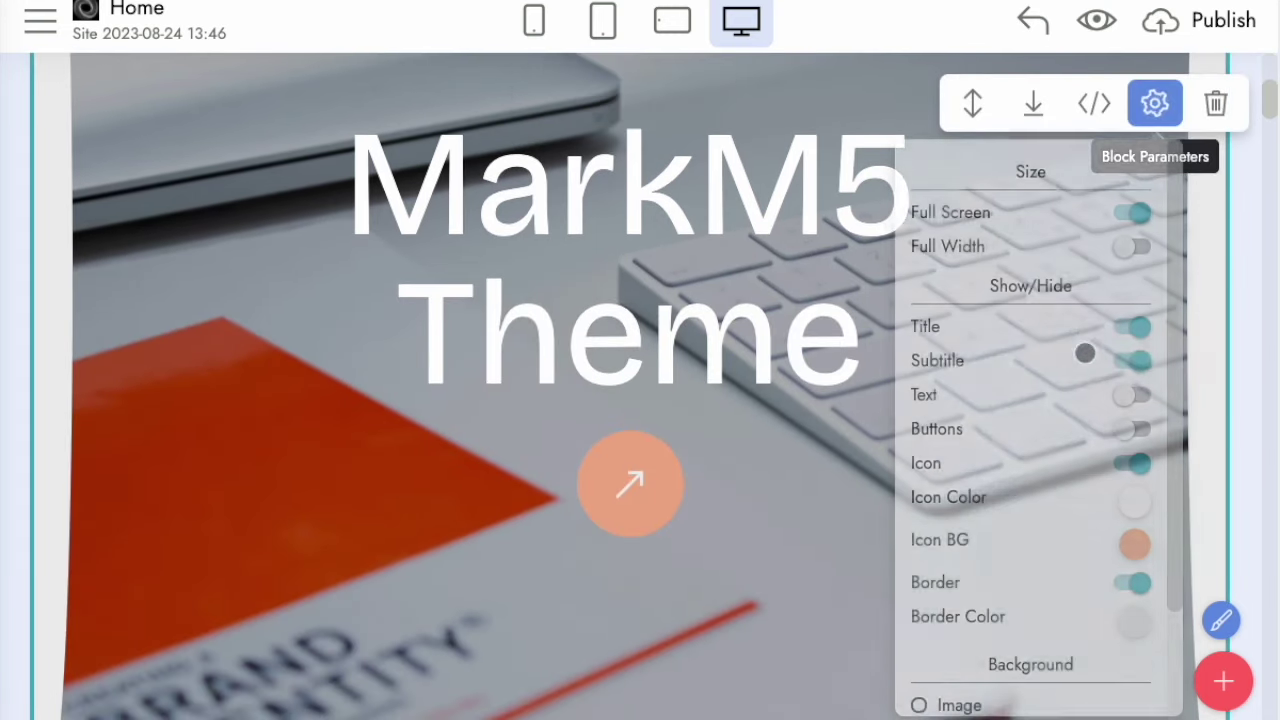
pyautogui.click(1132, 463)
pyautogui.click(1132, 428)
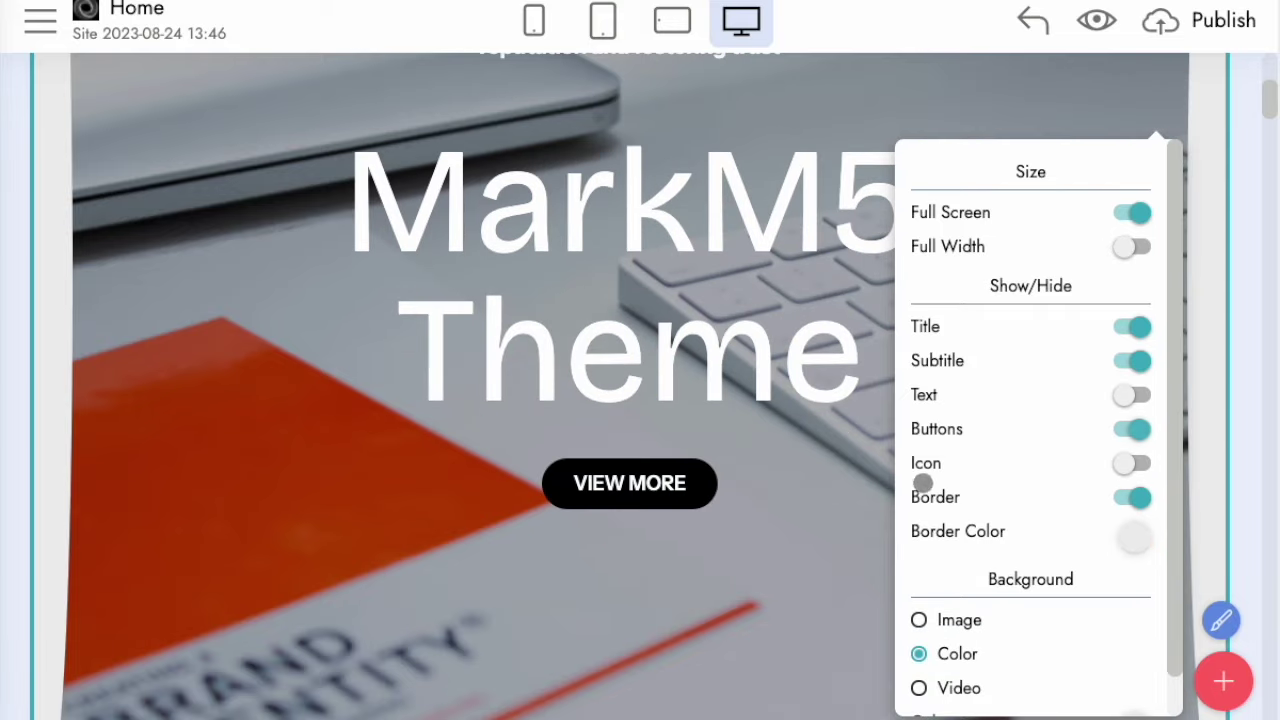
# - Add a second "VIEW MORE" button beside the first one in the header block and color it white
pyautogui.click(712, 484)
pyautogui.click(703, 429)
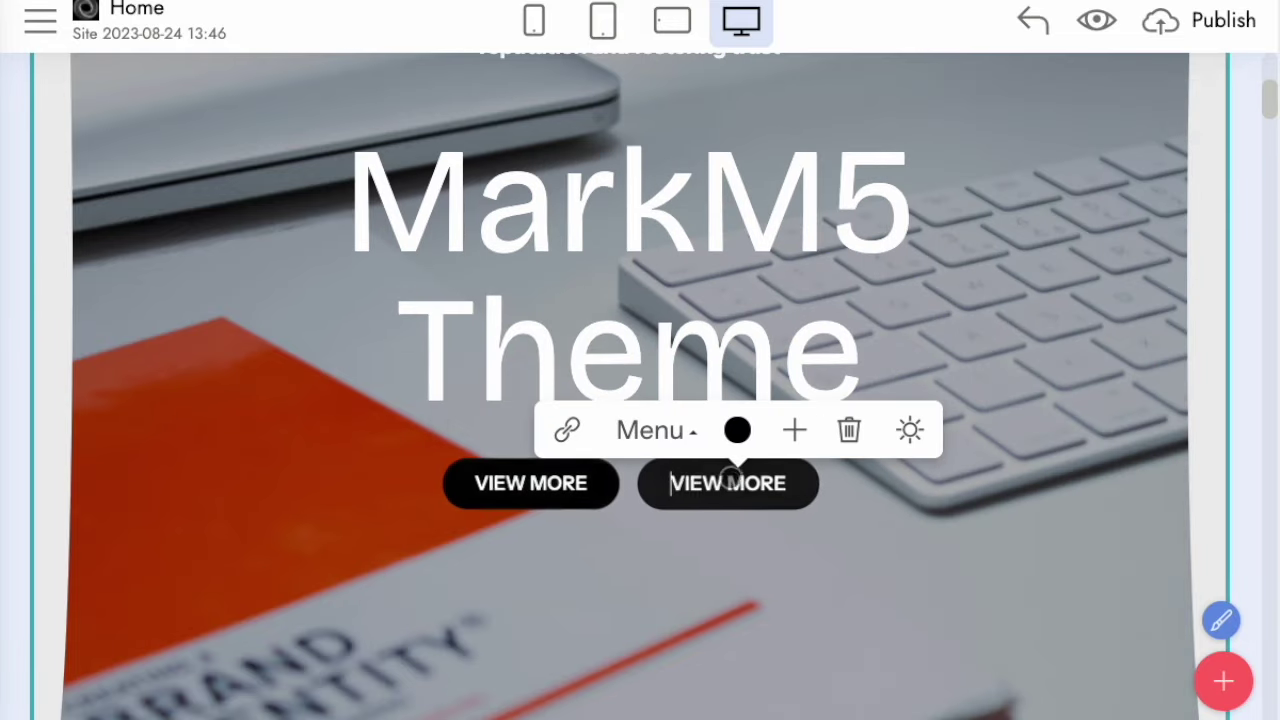
pyautogui.click(735, 429)
pyautogui.click(609, 570)
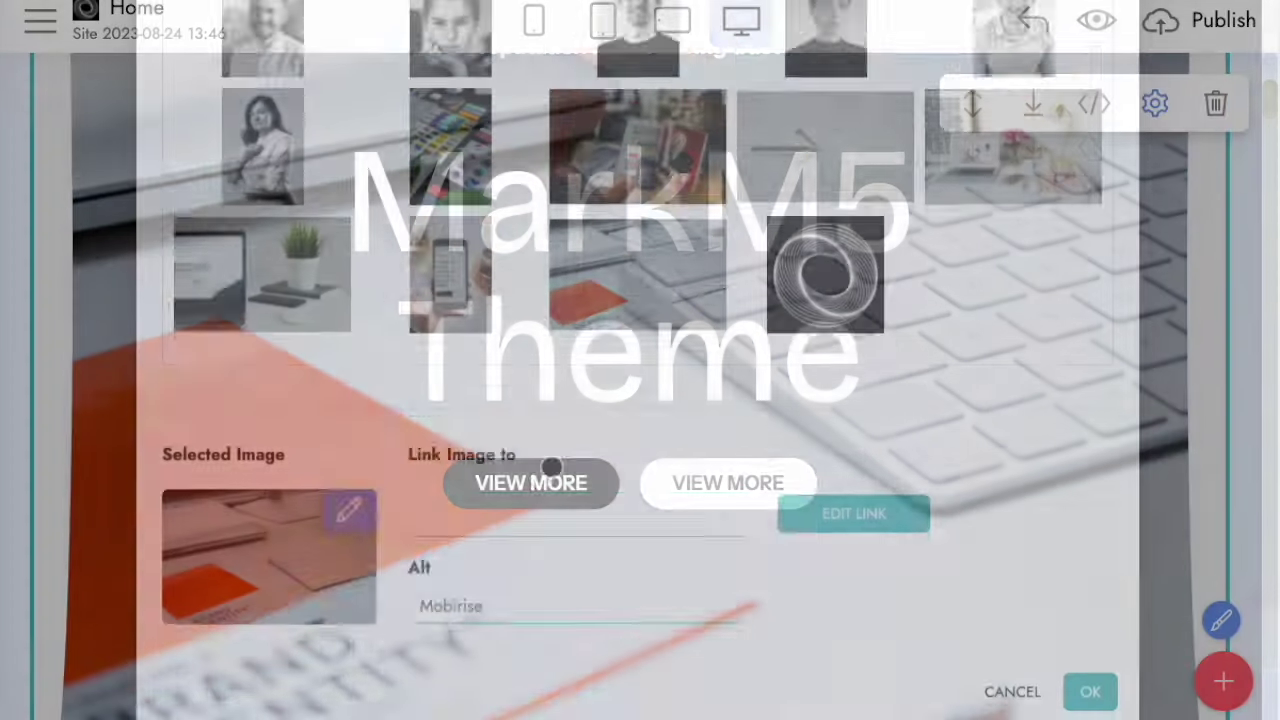
pyautogui.click(1001, 662)
# - Delete the "30 + EVENTS" counter from the statistics block
pyautogui.scroll(-10, 554, 417)
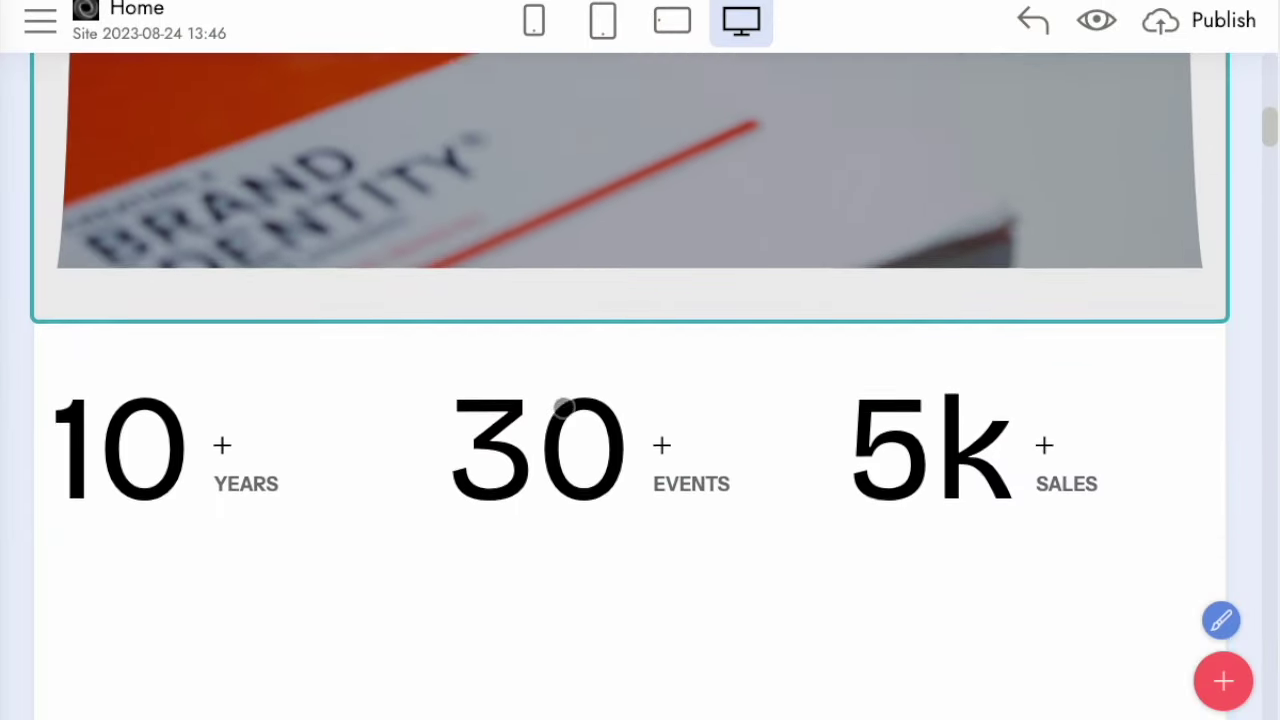
pyautogui.scroll(2, 580, 406)
pyautogui.click(726, 278)
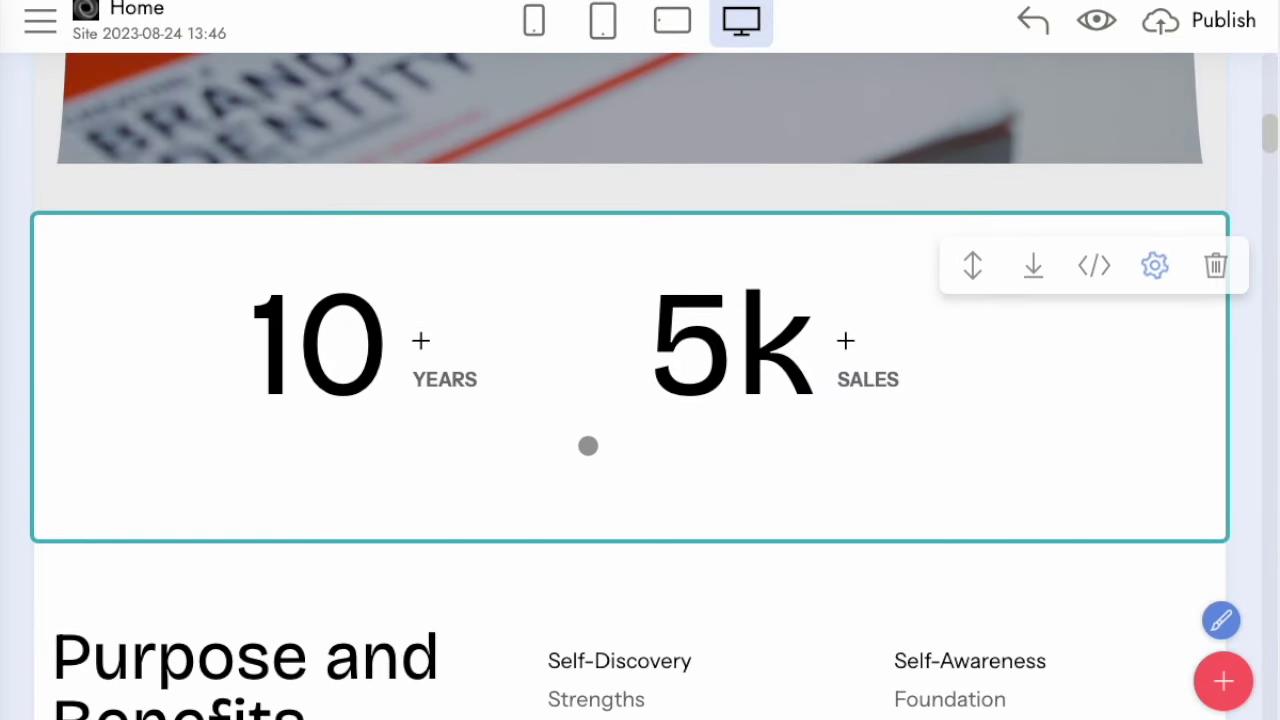
# - Delete the row with "Visibility" and "Leaders" from the "Purpose and Benefits" block
pyautogui.scroll(-6, 536, 435)
pyautogui.scroll(2, 557, 409)
pyautogui.scroll(-1, 794, 491)
pyautogui.scroll(-3, 752, 598)
pyautogui.scroll(4, 731, 543)
pyautogui.scroll(-2, 731, 600)
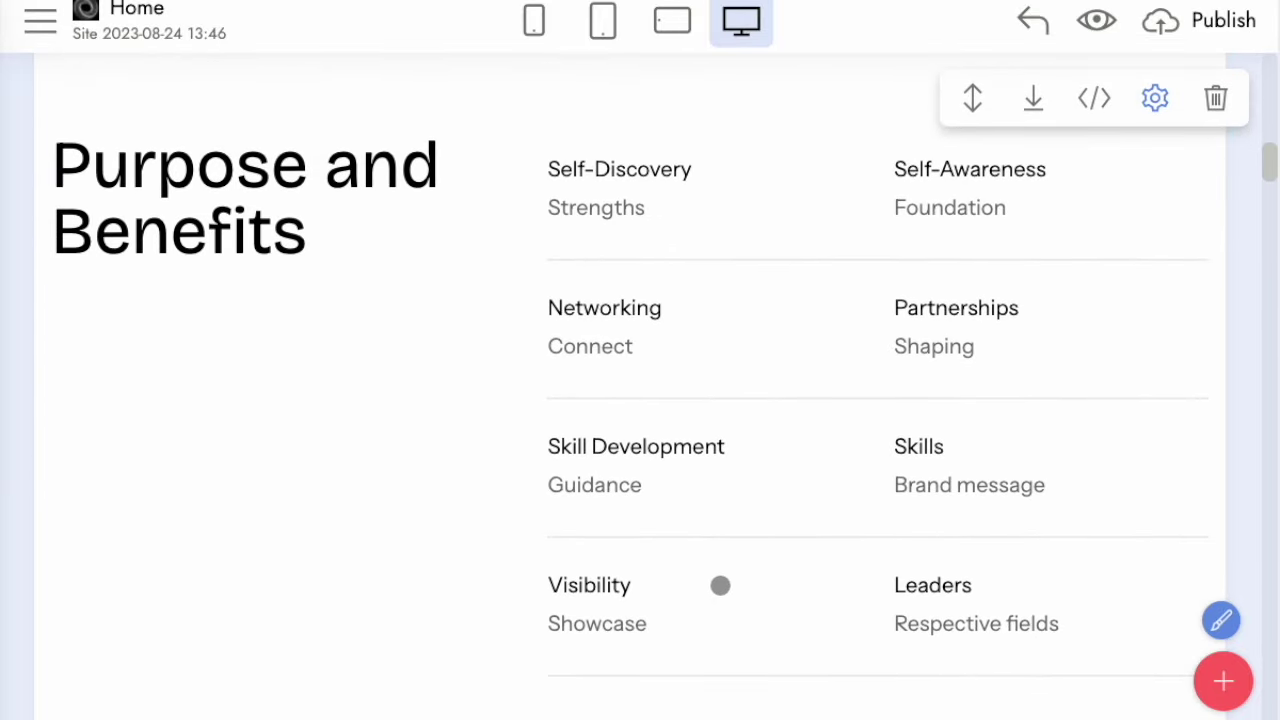
pyautogui.click(720, 586)
pyautogui.click(1093, 631)
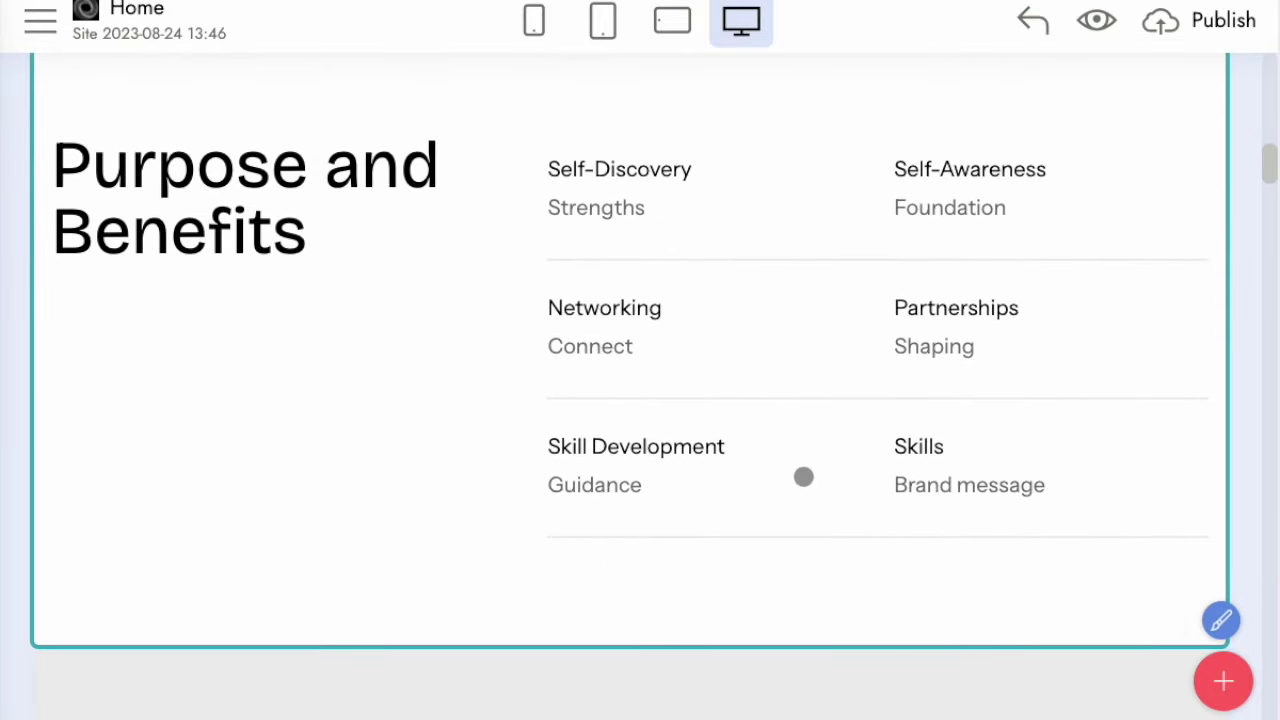
# - Change the text alignment of the "Purpose and Benefits" heading
pyautogui.click(748, 486)
pyautogui.click(165, 359)
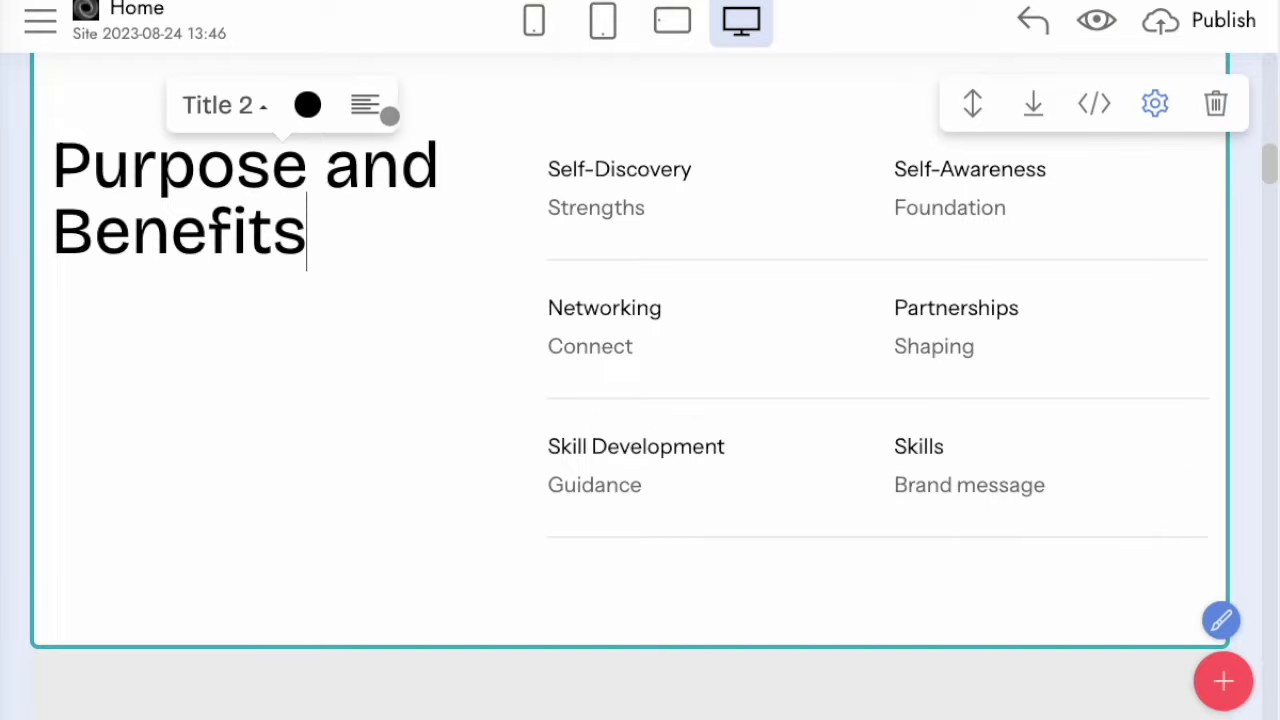
pyautogui.click(386, 113)
# - Delete the "Networking" item from the "Developing a Personal Brand" block
pyautogui.scroll(-5, 460, 435)
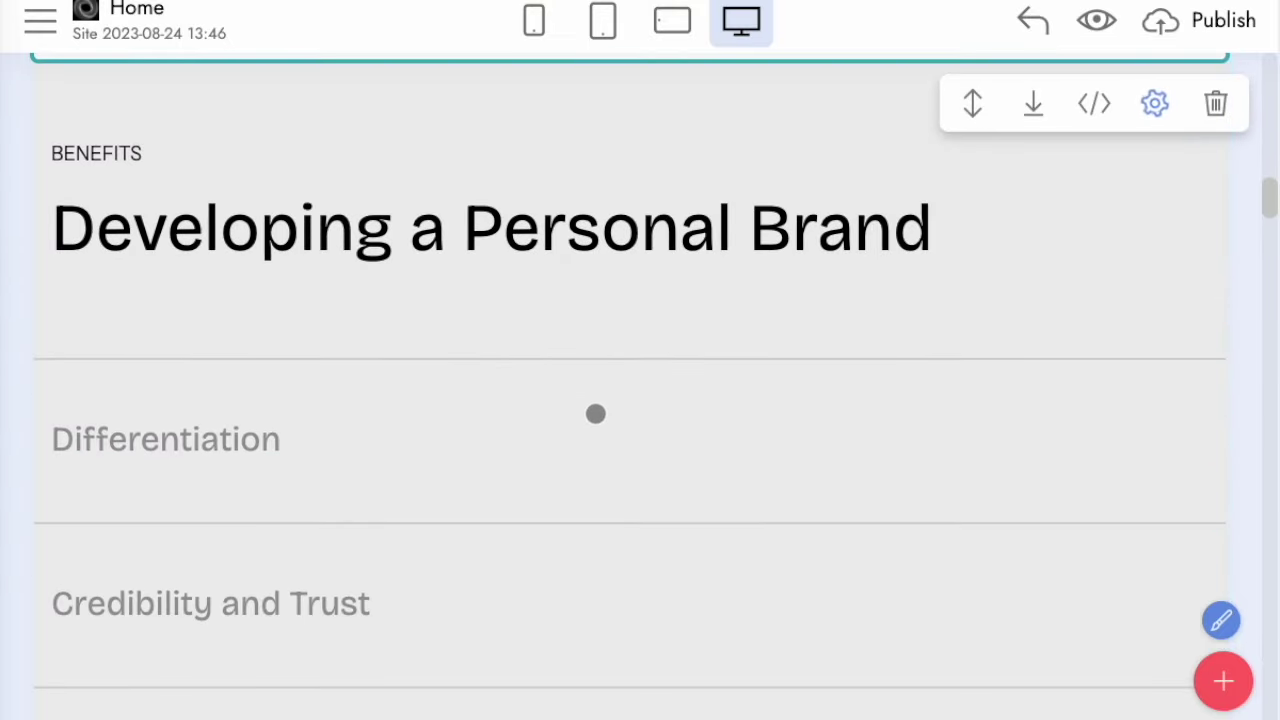
pyautogui.scroll(-4, 680, 430)
pyautogui.click(583, 453)
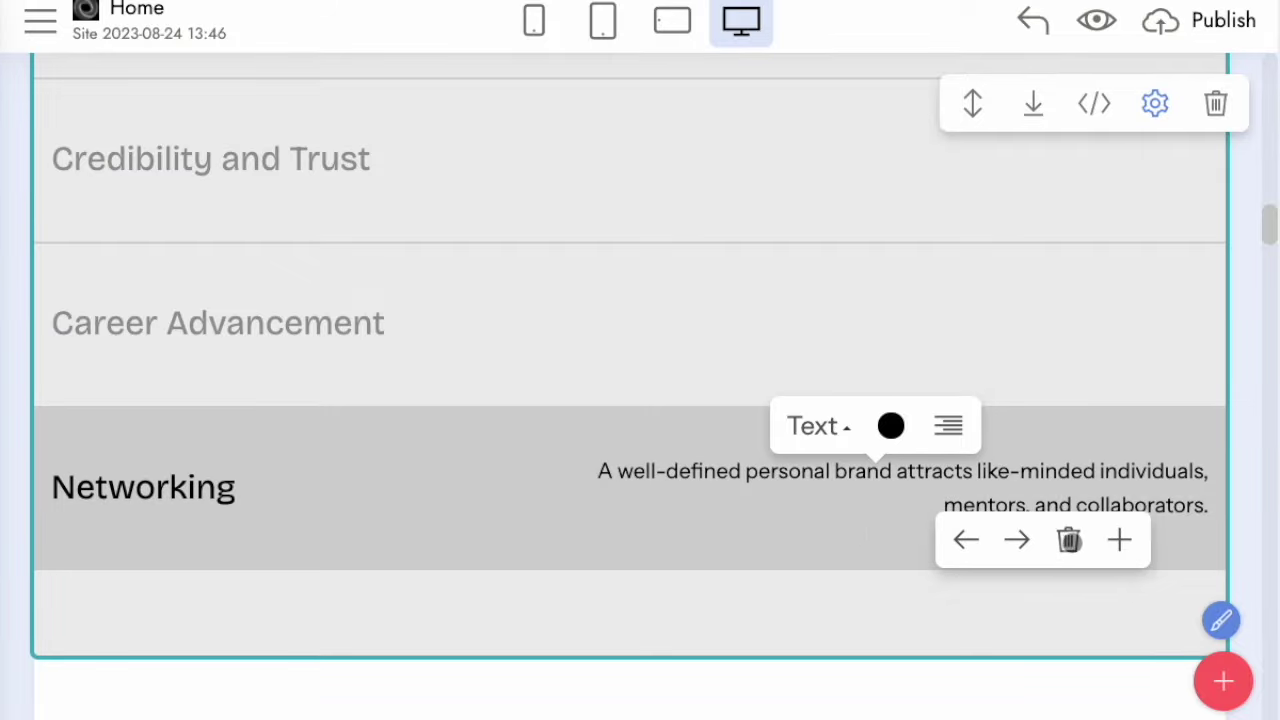
pyautogui.click(1069, 540)
# - Center the "Developing a Personal Brand" heading
pyautogui.scroll(7, 717, 491)
pyautogui.scroll(-5, 710, 490)
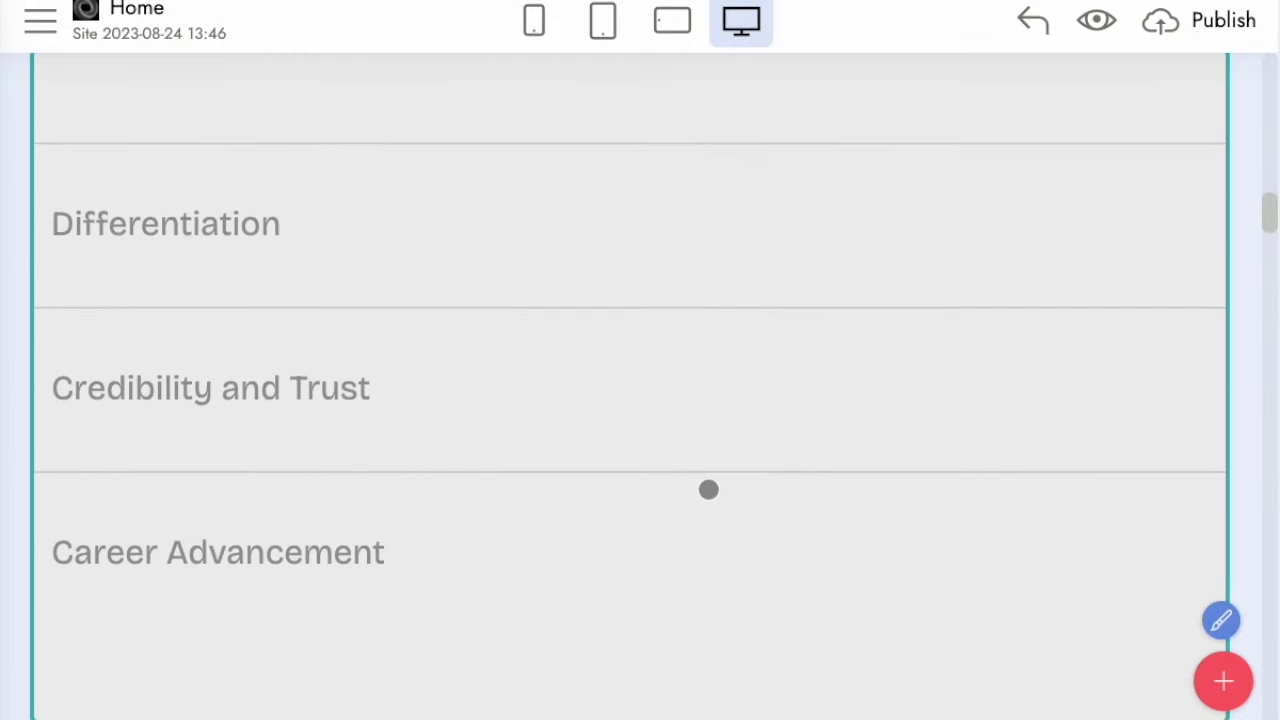
pyautogui.scroll(5, 708, 489)
pyautogui.scroll(-2, 655, 510)
pyautogui.click(694, 583)
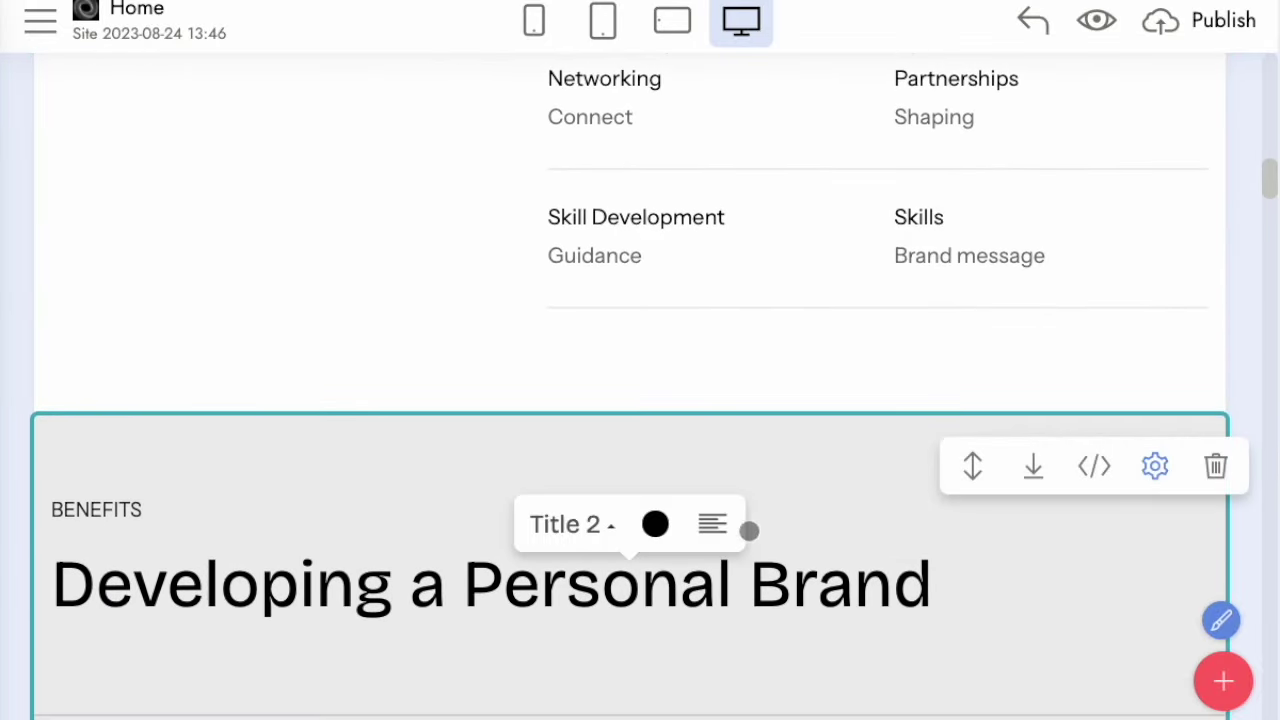
pyautogui.click(712, 524)
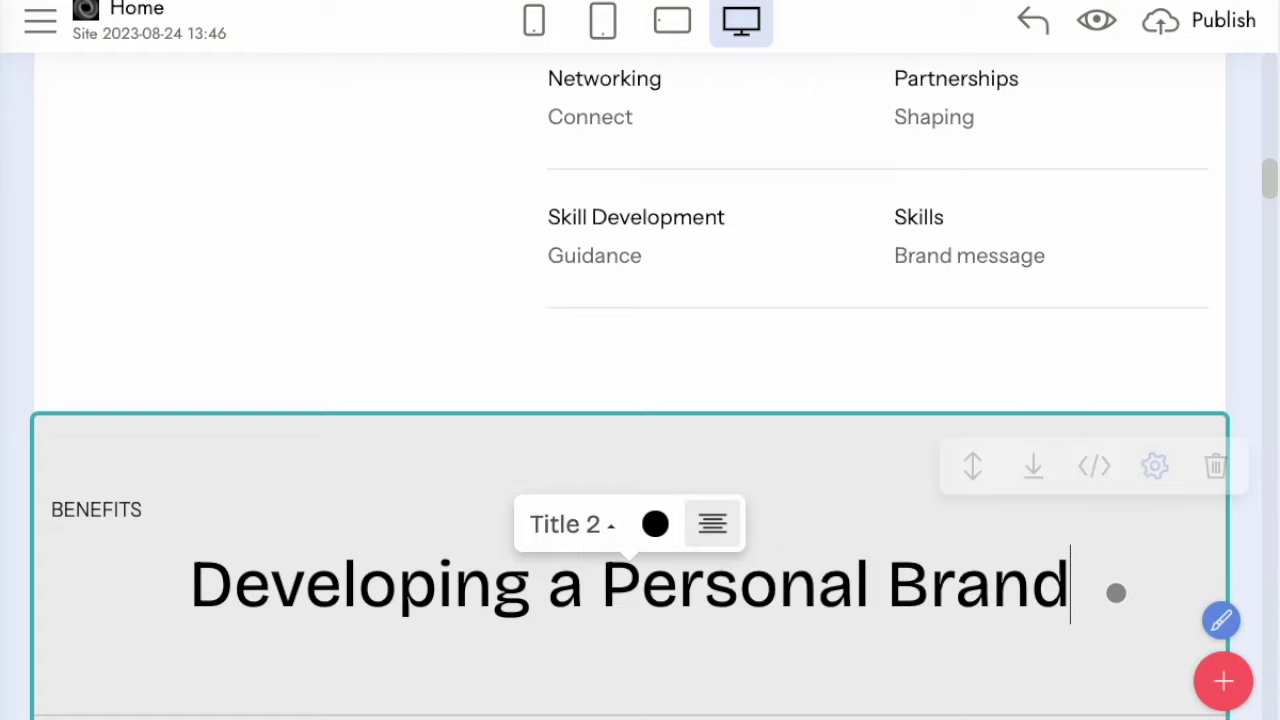
# - Hide the "BENEFITS" subtitle of the "Developing a Personal Brand" block in its block parameters
pyautogui.click(1155, 466)
pyautogui.scroll(-3, 1113, 643)
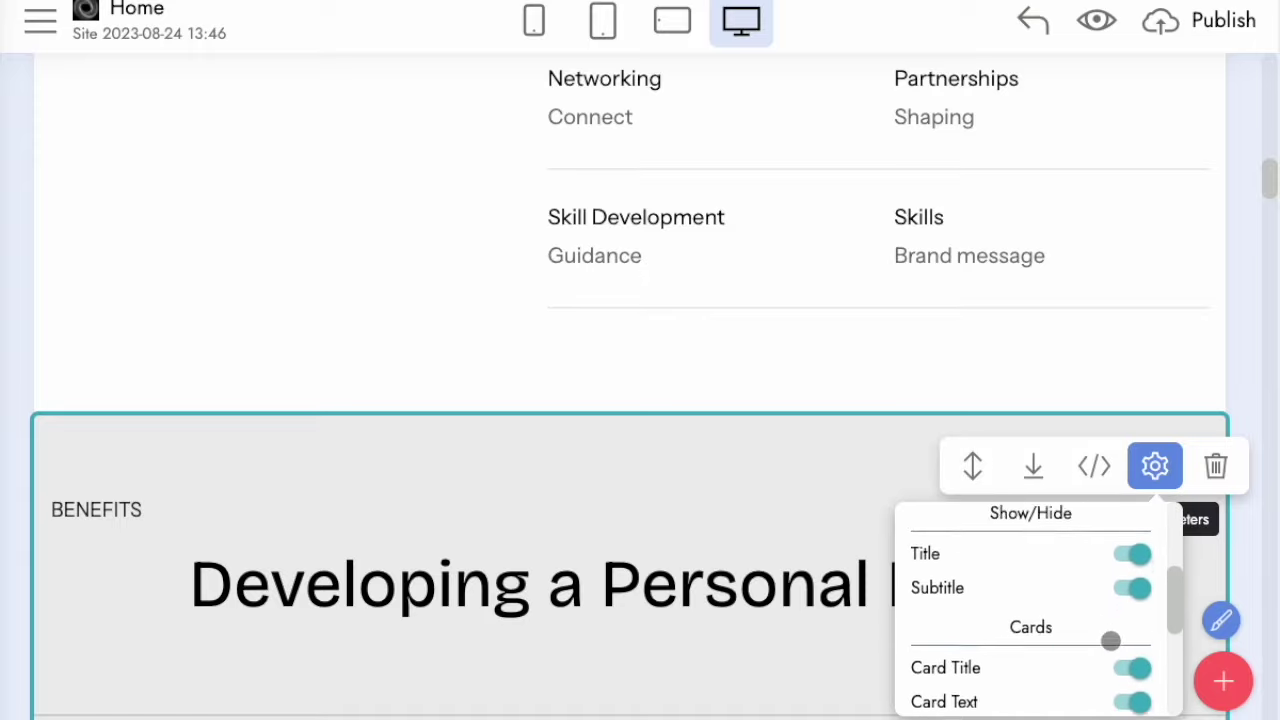
pyautogui.scroll(-1, 1111, 641)
pyautogui.click(1139, 573)
pyautogui.click(751, 626)
# - Center the titles and small captions of the "Visibility" and "Skills" image cards
pyautogui.scroll(-4, 753, 623)
pyautogui.scroll(-9, 753, 623)
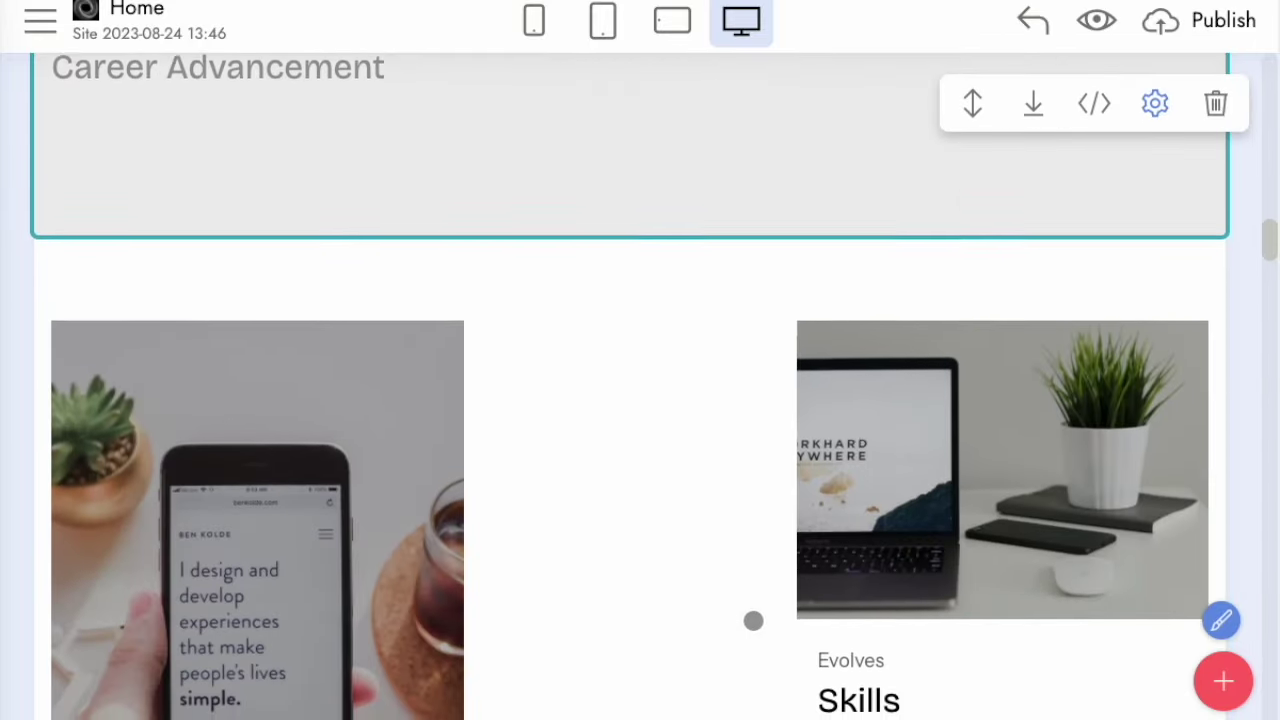
pyautogui.scroll(-1, 560, 560)
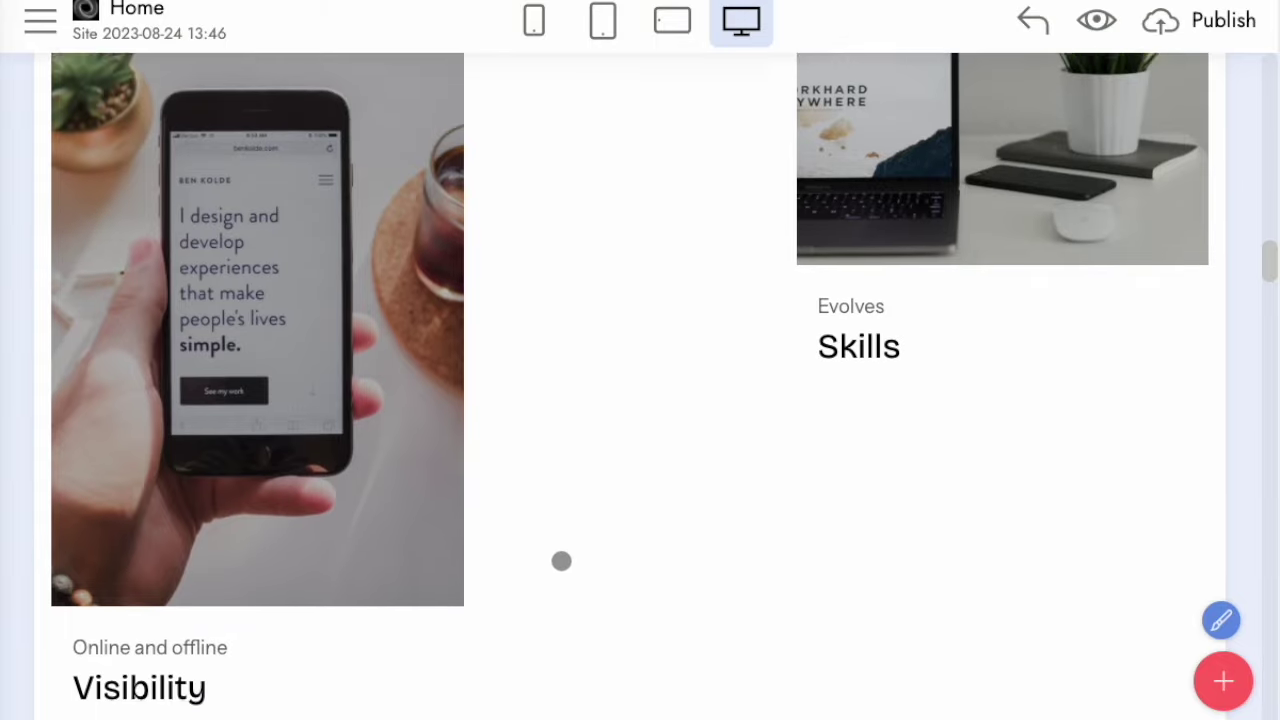
pyautogui.click(143, 608)
pyautogui.click(340, 568)
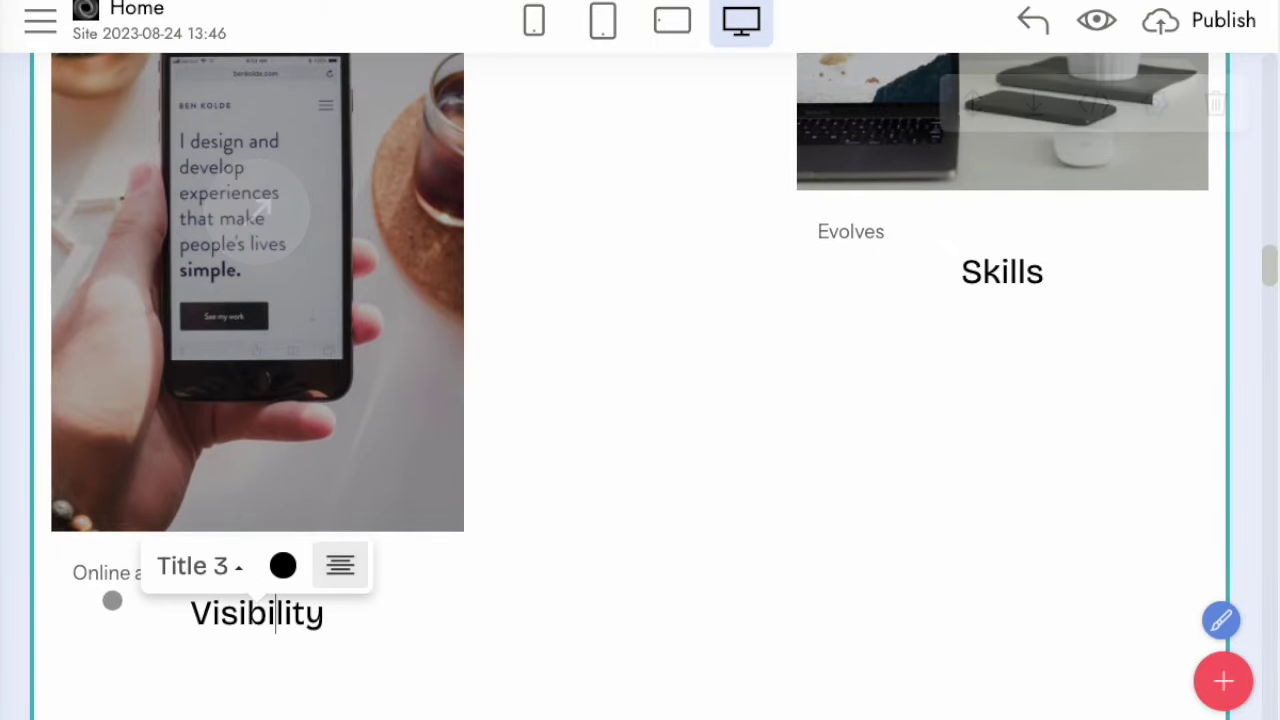
pyautogui.click(118, 573)
pyautogui.click(338, 536)
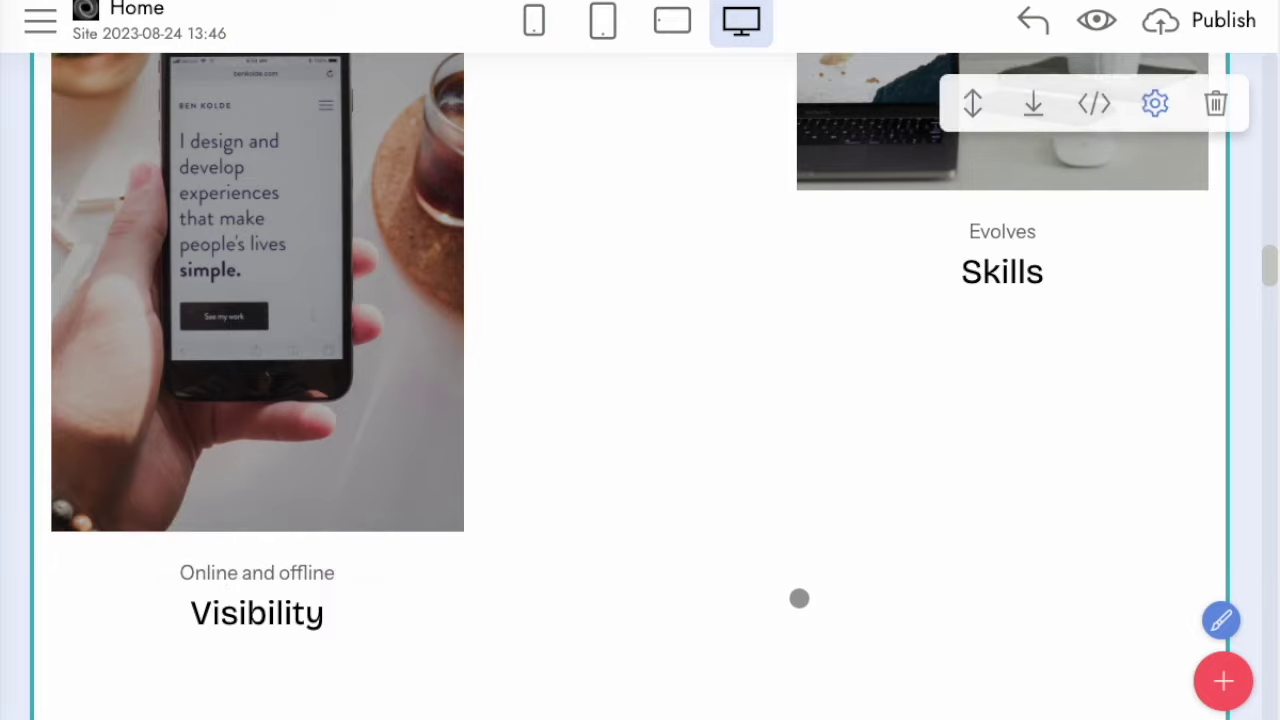
# - Hide Text 2 of the "Crafting a personal brand" text block in its block parameters
pyautogui.scroll(-8, 800, 597)
pyautogui.click(1046, 380)
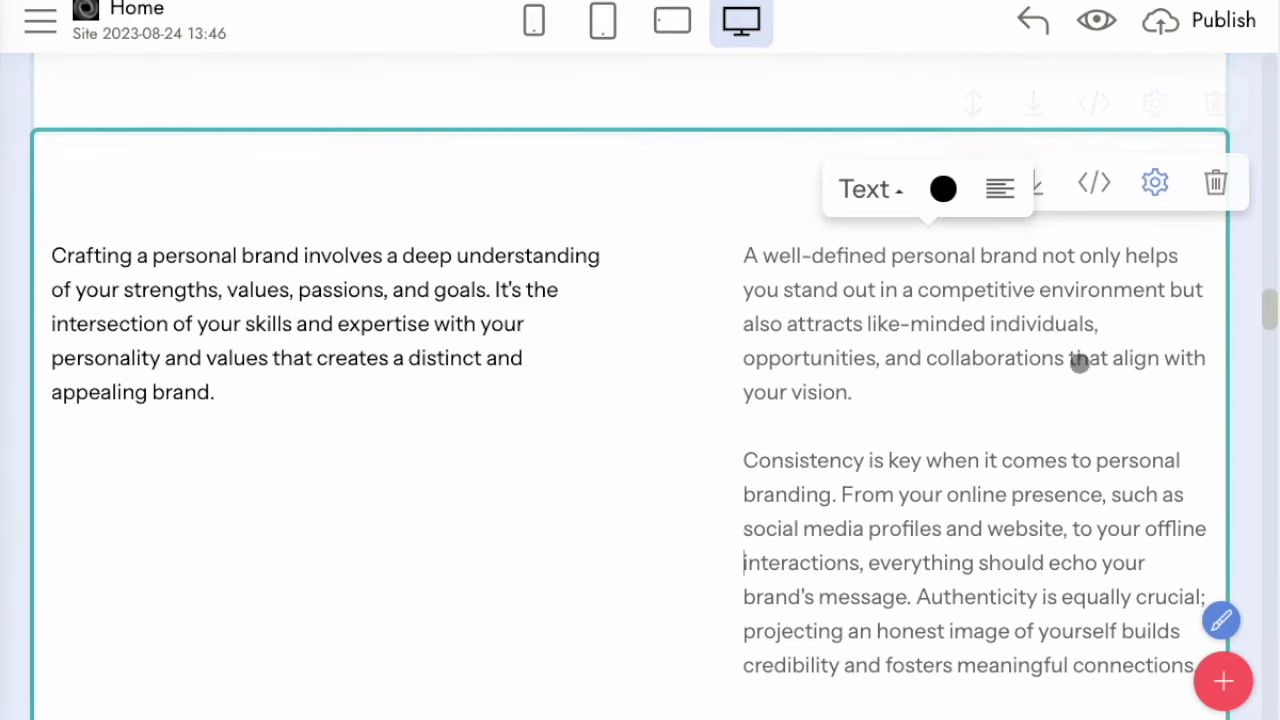
pyautogui.click(1150, 185)
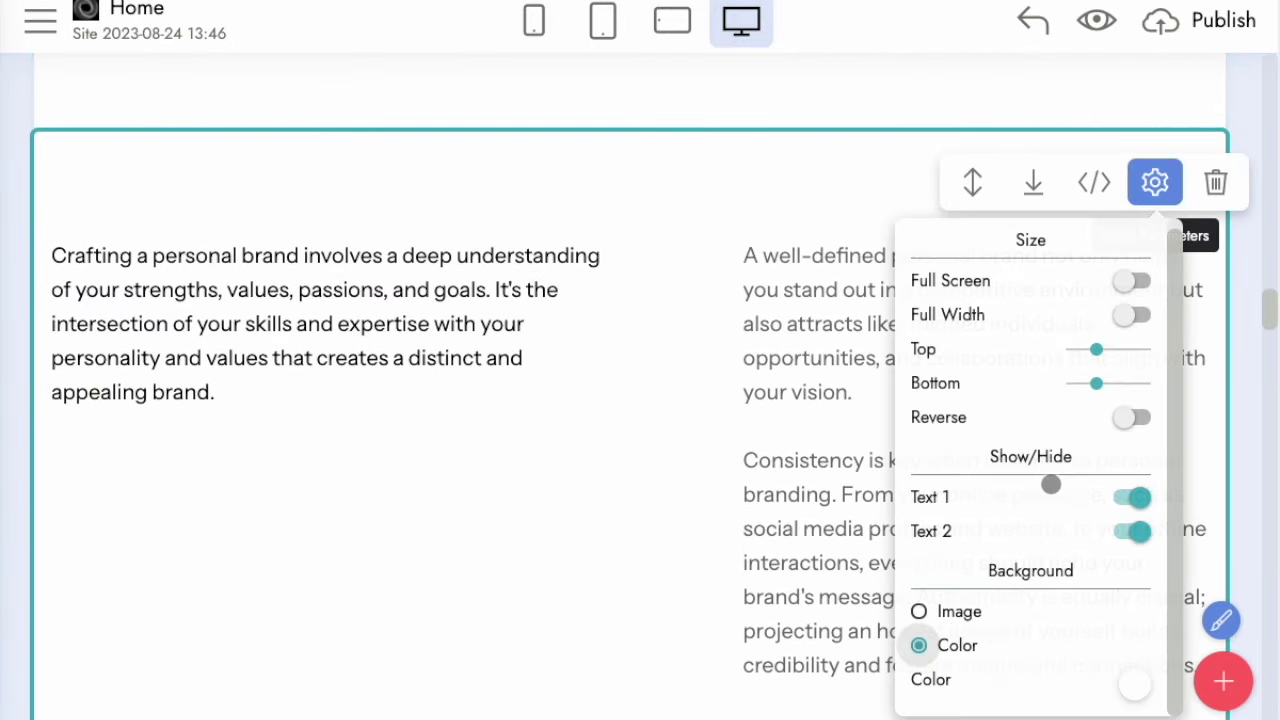
pyautogui.click(1130, 533)
pyautogui.click(714, 500)
# - Delete the "Office location" item from the "Contact Us in a Convenient Way" block
pyautogui.scroll(-6, 530, 489)
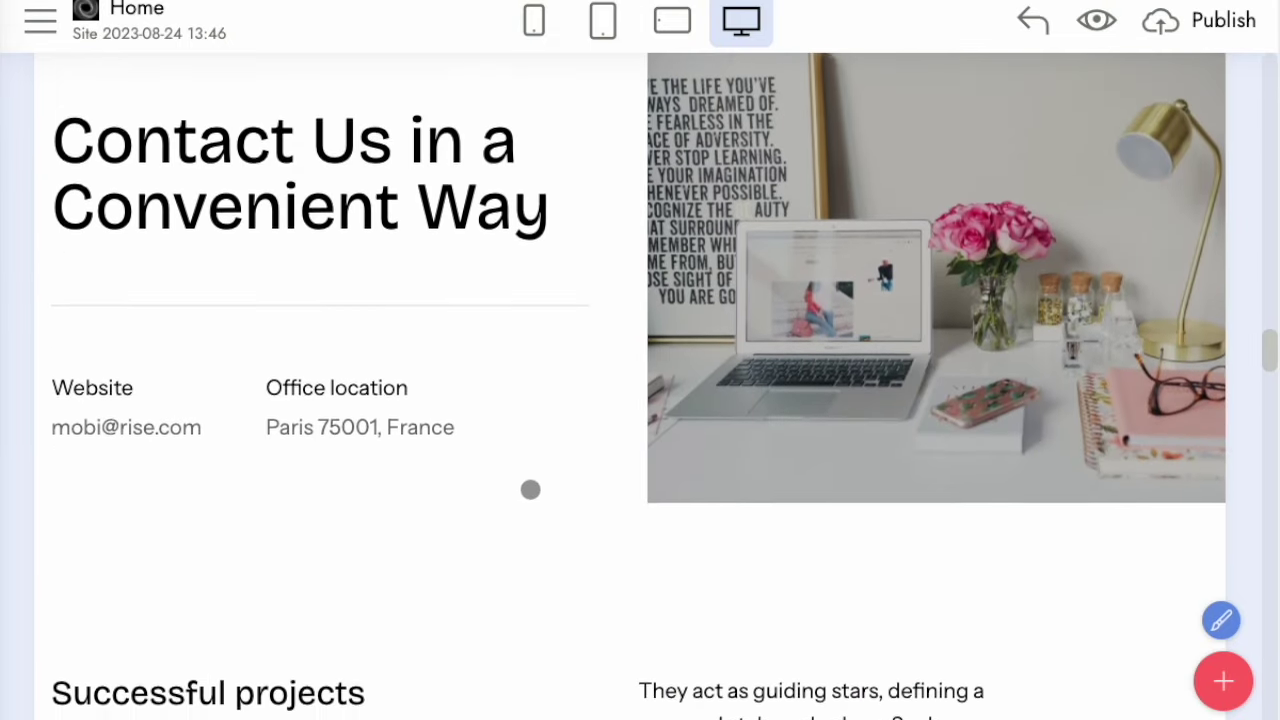
pyautogui.click(917, 427)
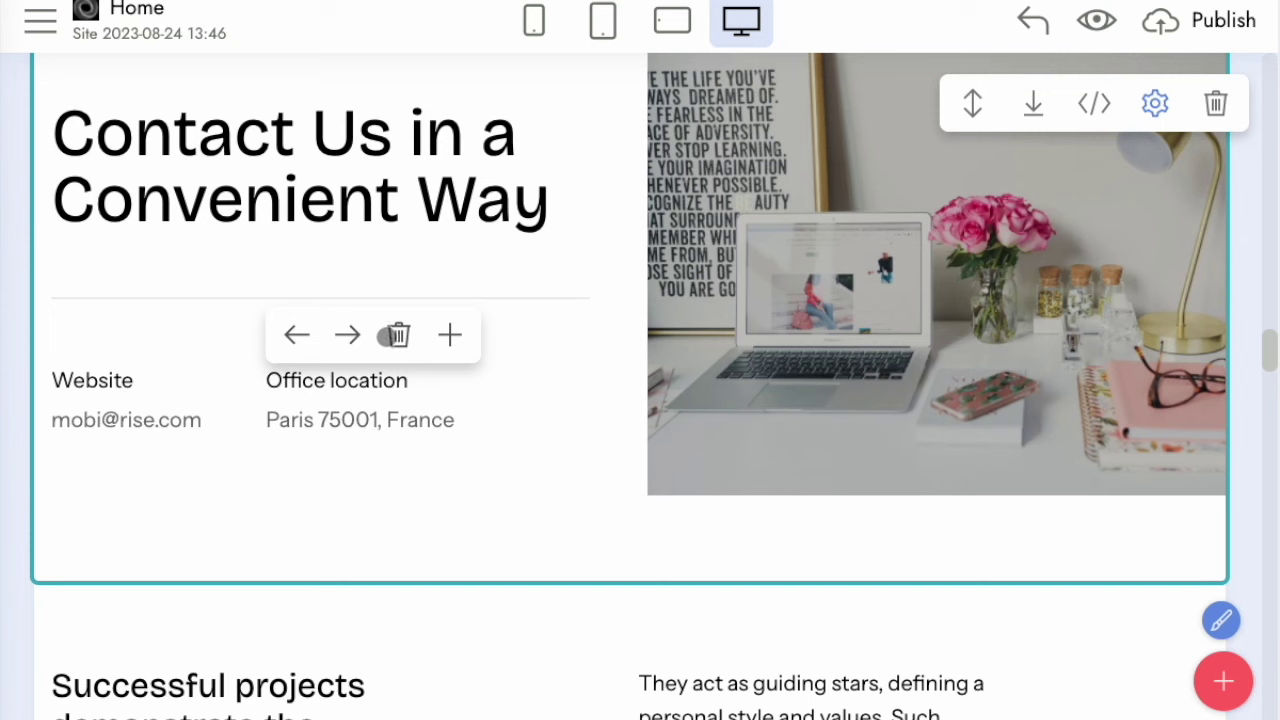
pyautogui.click(108, 380)
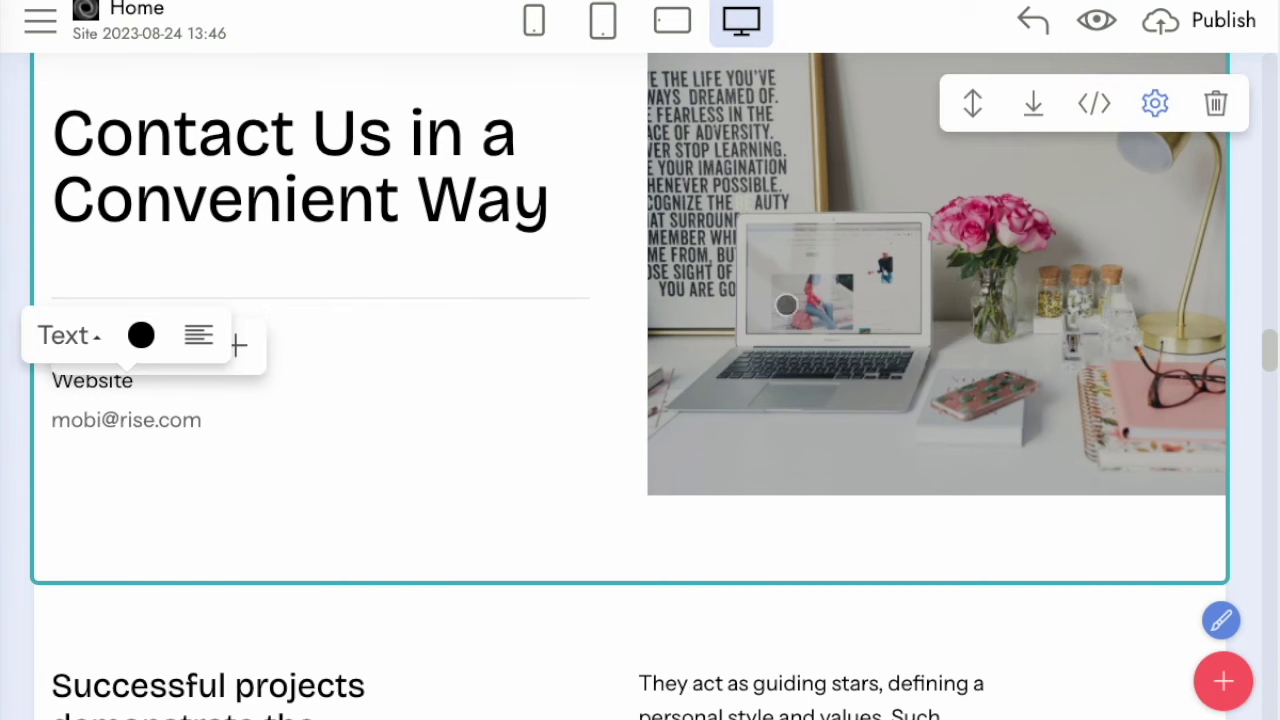
# - Hide the card title and card description of the "Contact Us in a Convenient Way" block in its block parameters
pyautogui.click(1168, 104)
pyautogui.click(1120, 541)
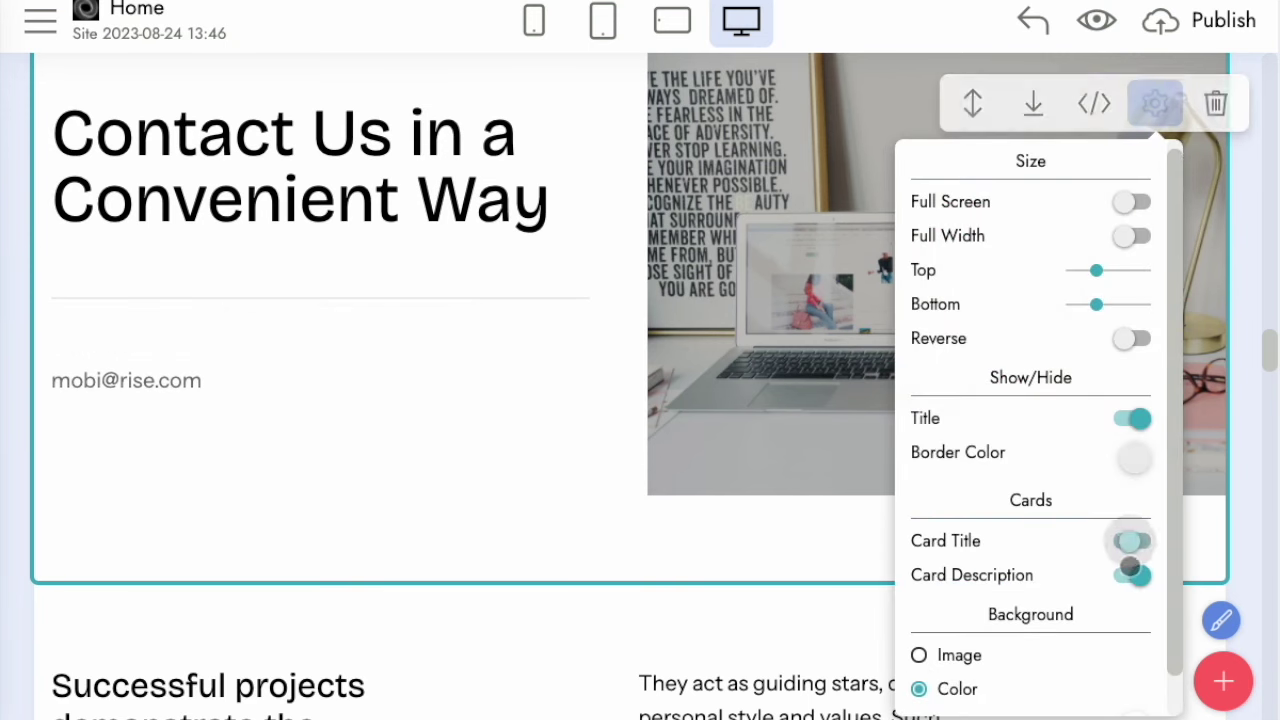
pyautogui.click(1130, 575)
pyautogui.click(434, 402)
# - Set the border color of the "Successful projects" block to black
pyautogui.scroll(5, 504, 425)
pyautogui.scroll(-8, 504, 425)
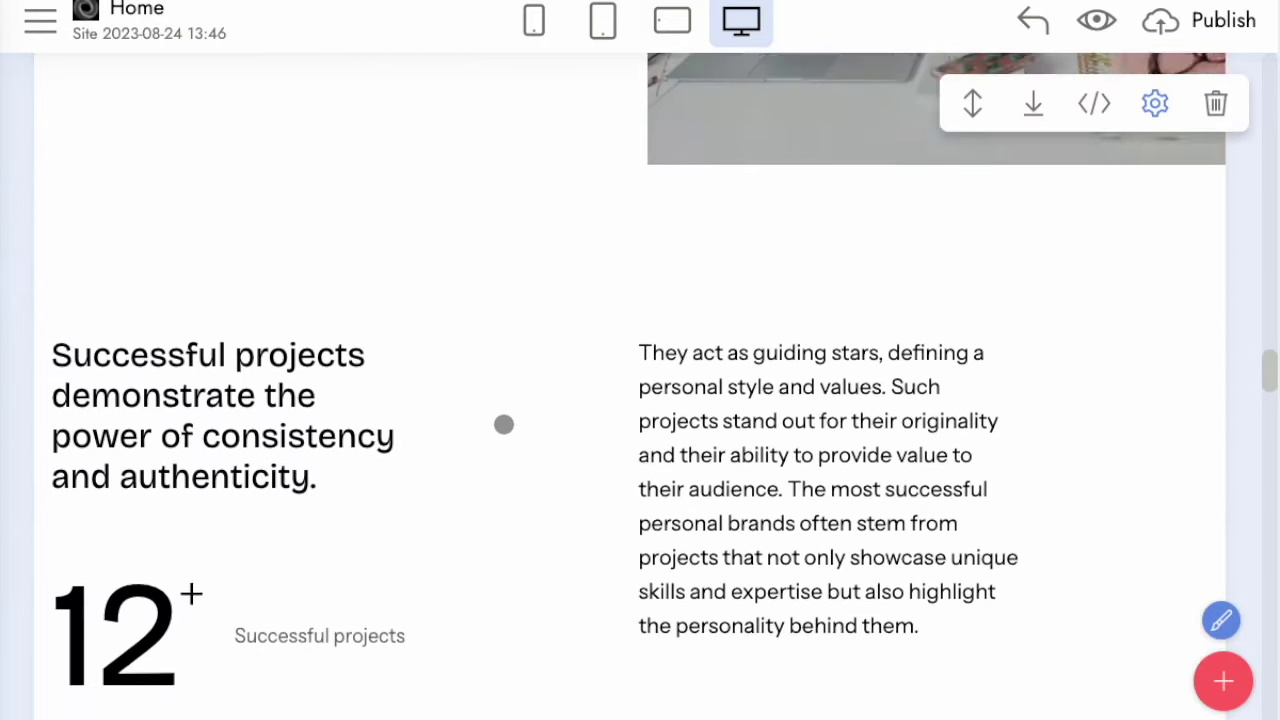
pyautogui.scroll(-2, 539, 435)
pyautogui.click(540, 414)
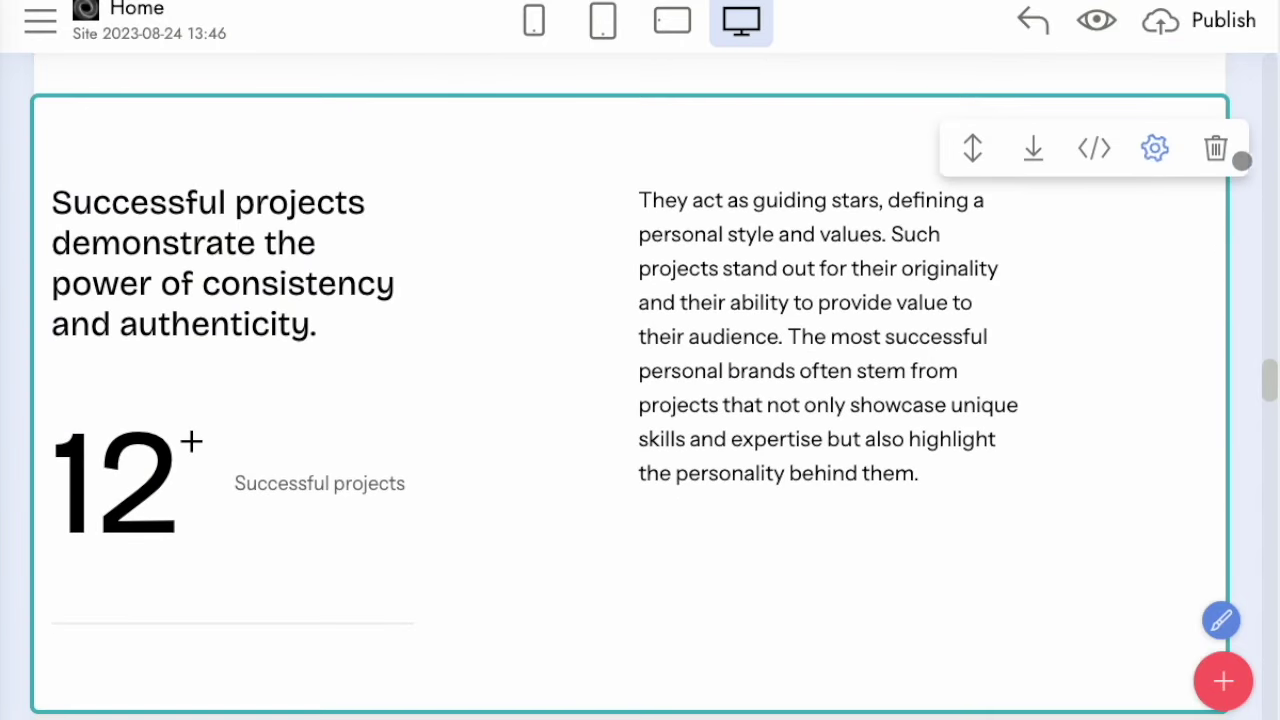
pyautogui.click(1152, 148)
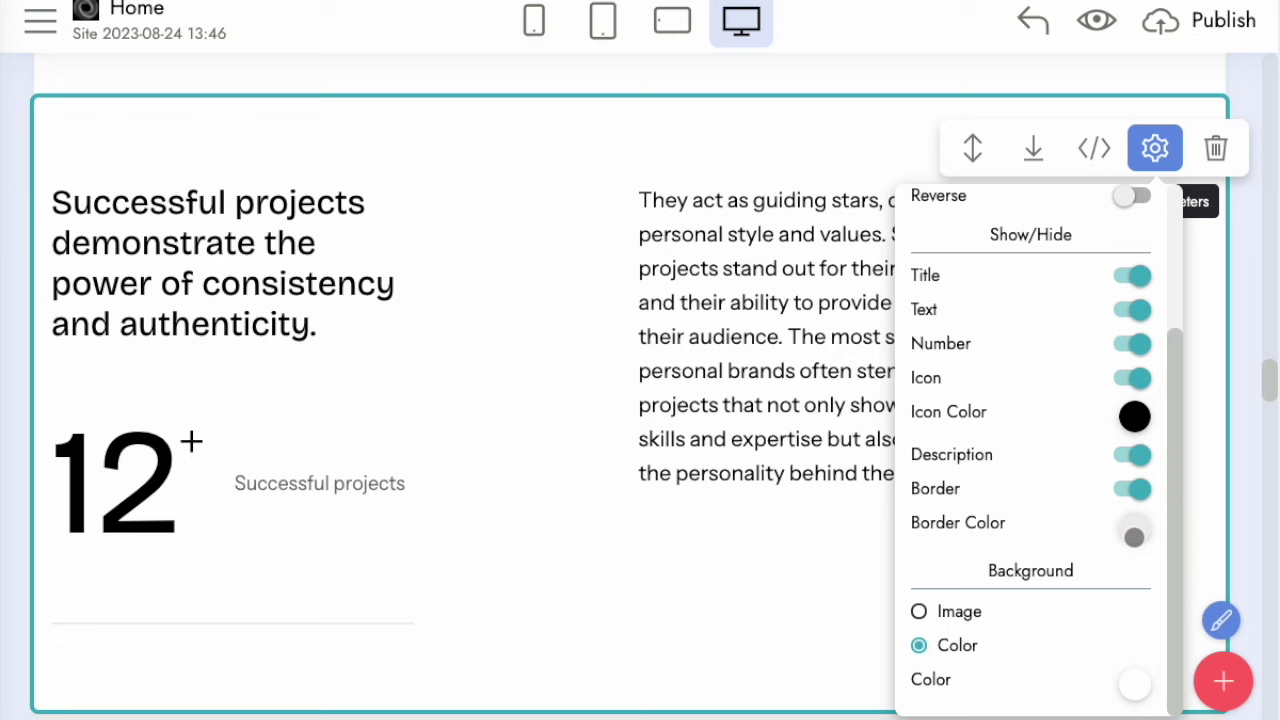
pyautogui.click(1133, 539)
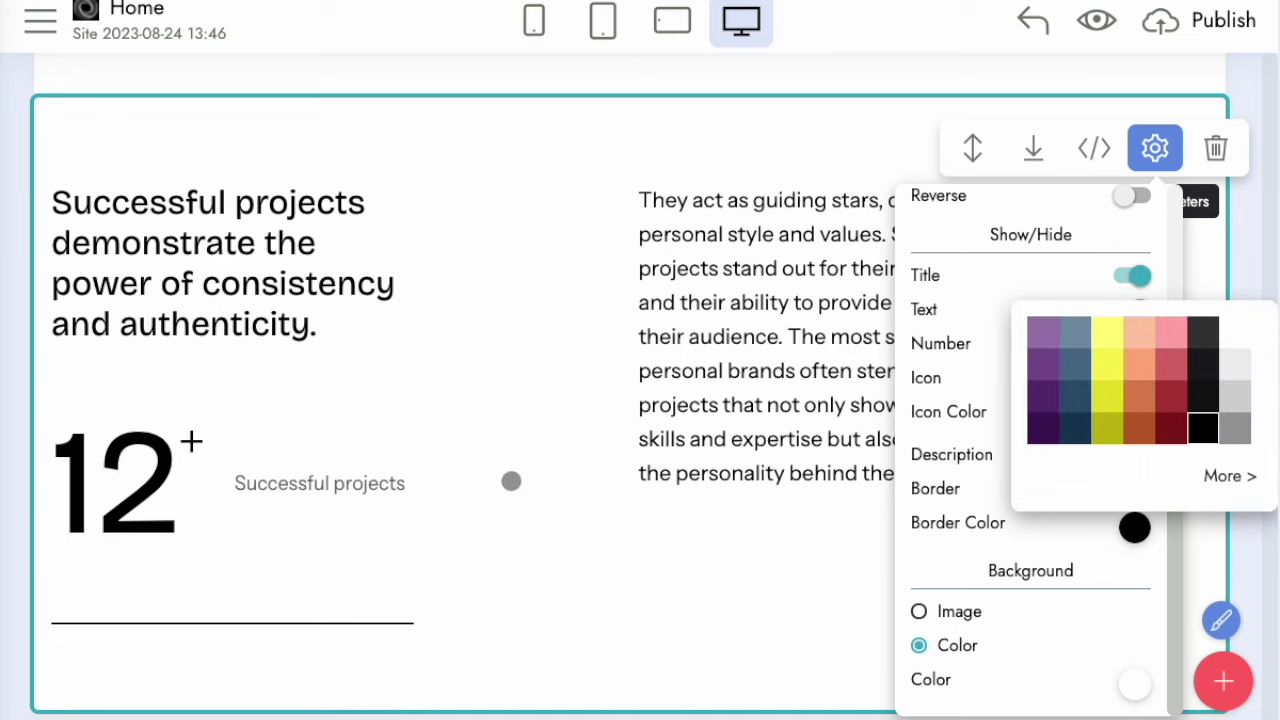
pyautogui.click(491, 380)
# - Change the "Believes in Authenticity" heading's text style to Title 2
pyautogui.scroll(-6, 543, 380)
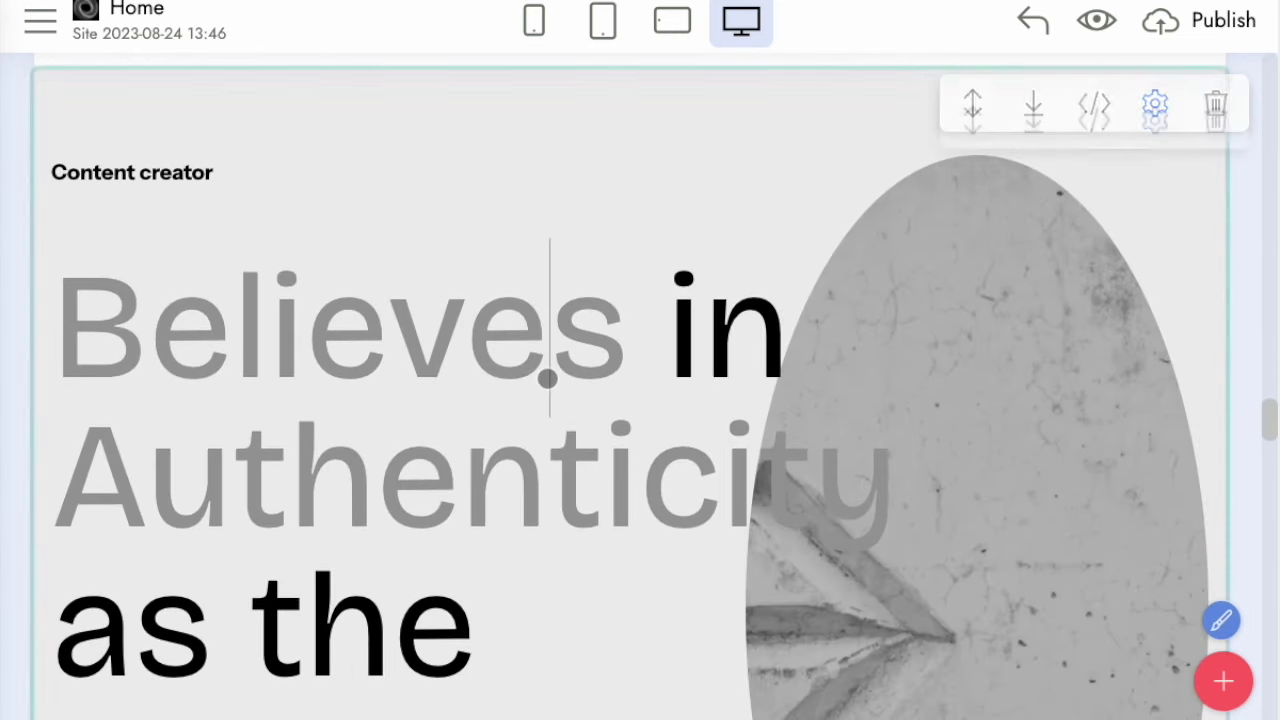
pyautogui.click(357, 214)
pyautogui.click(303, 210)
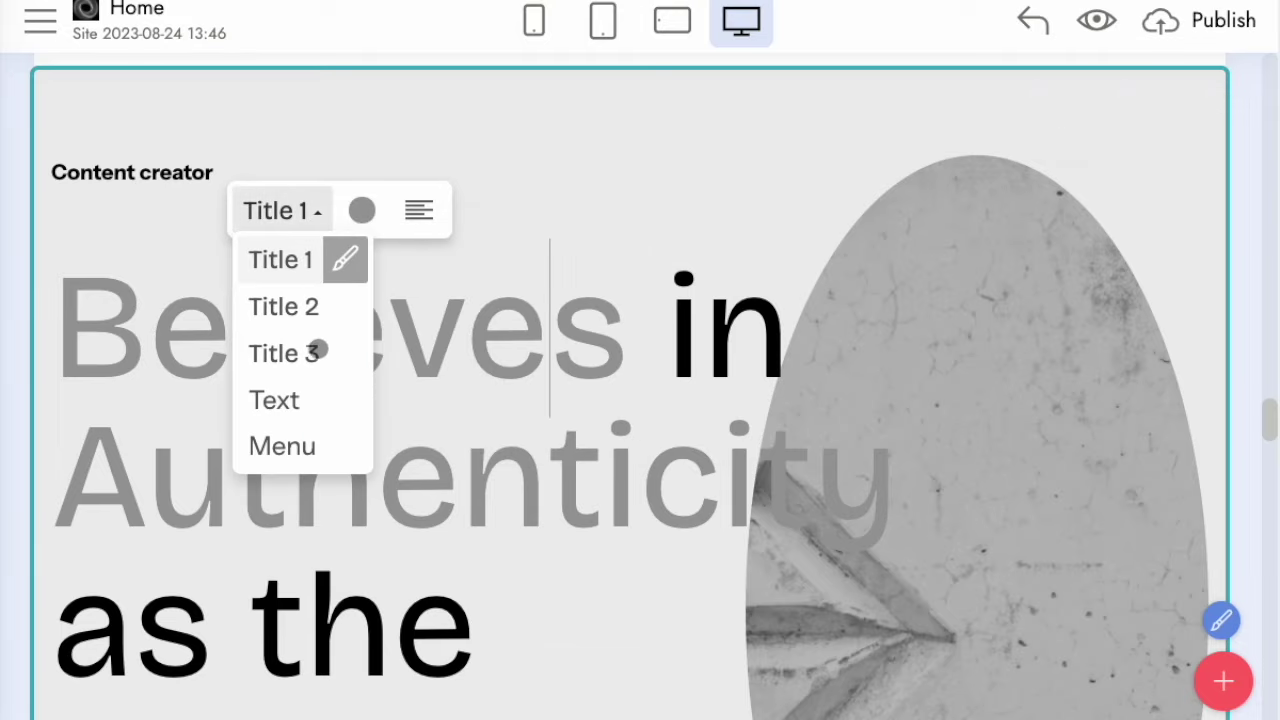
pyautogui.click(305, 318)
pyautogui.click(503, 423)
# - Delete the "Location" item from the "Send your messages" contact form block
pyautogui.scroll(-3, 631, 431)
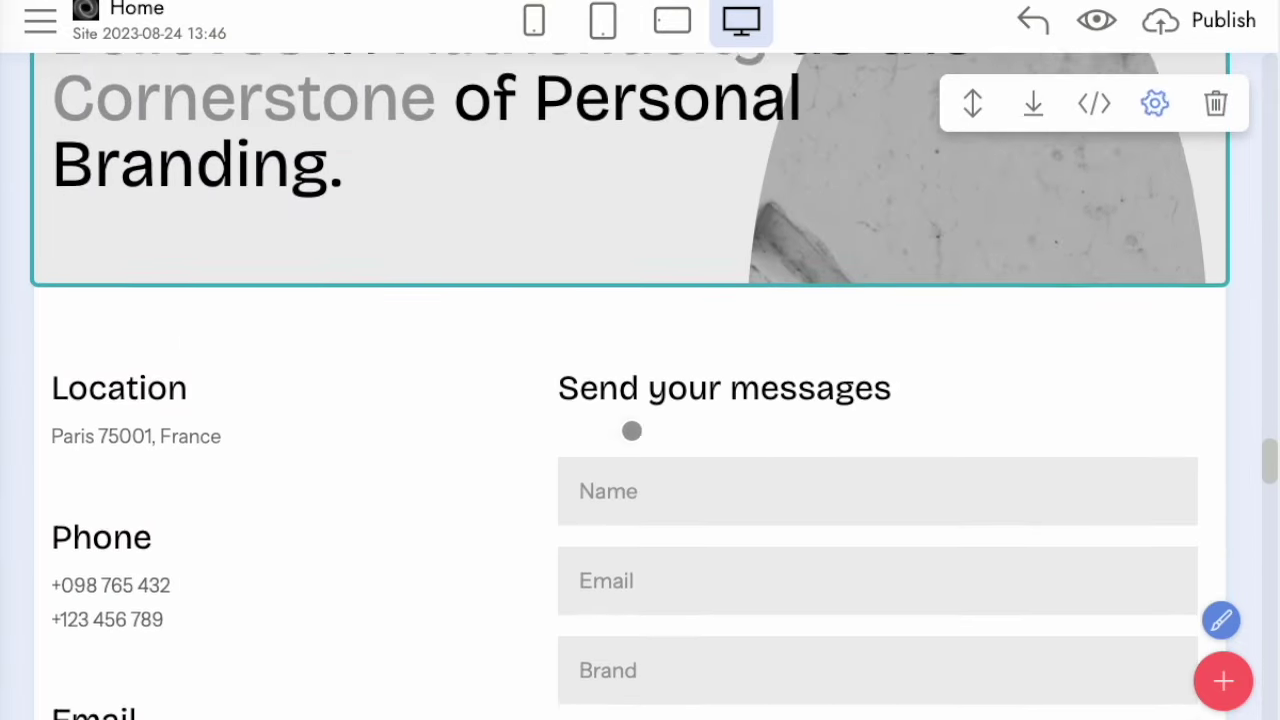
pyautogui.scroll(-2, 631, 431)
pyautogui.click(176, 258)
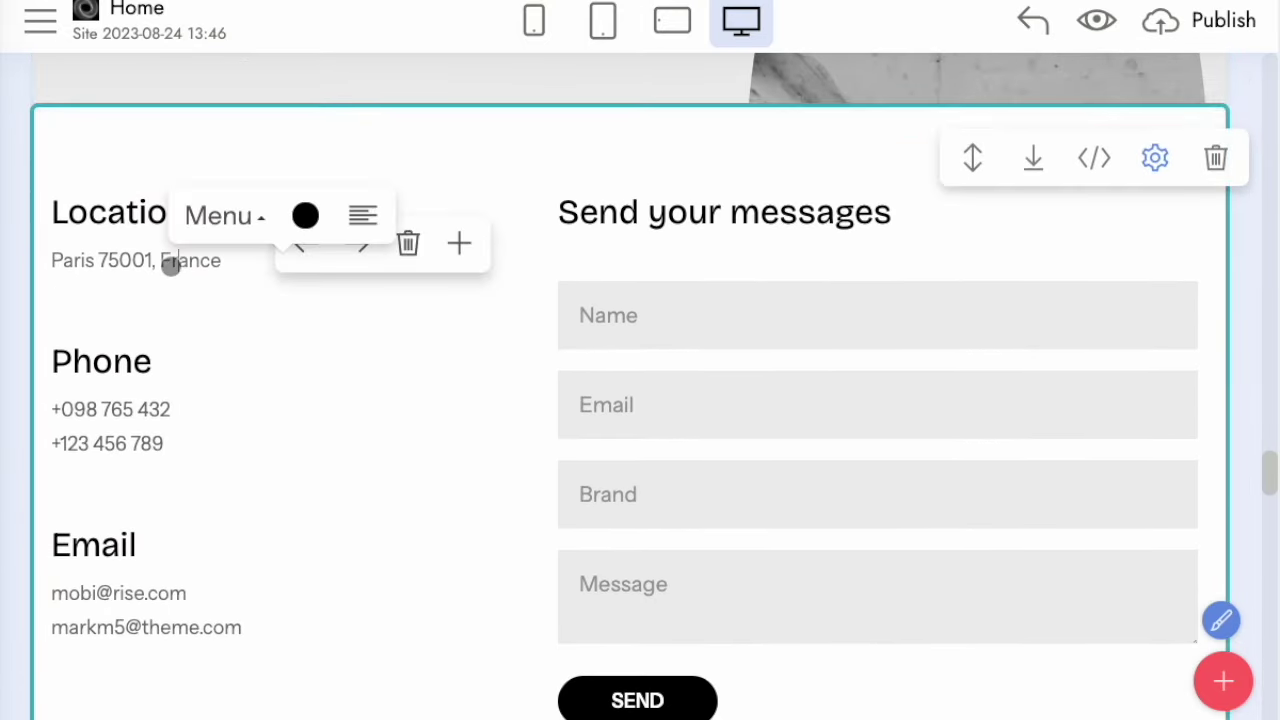
pyautogui.click(408, 248)
# - Set the background image's overlay color in the "Story" block to white
pyautogui.scroll(-10, 380, 460)
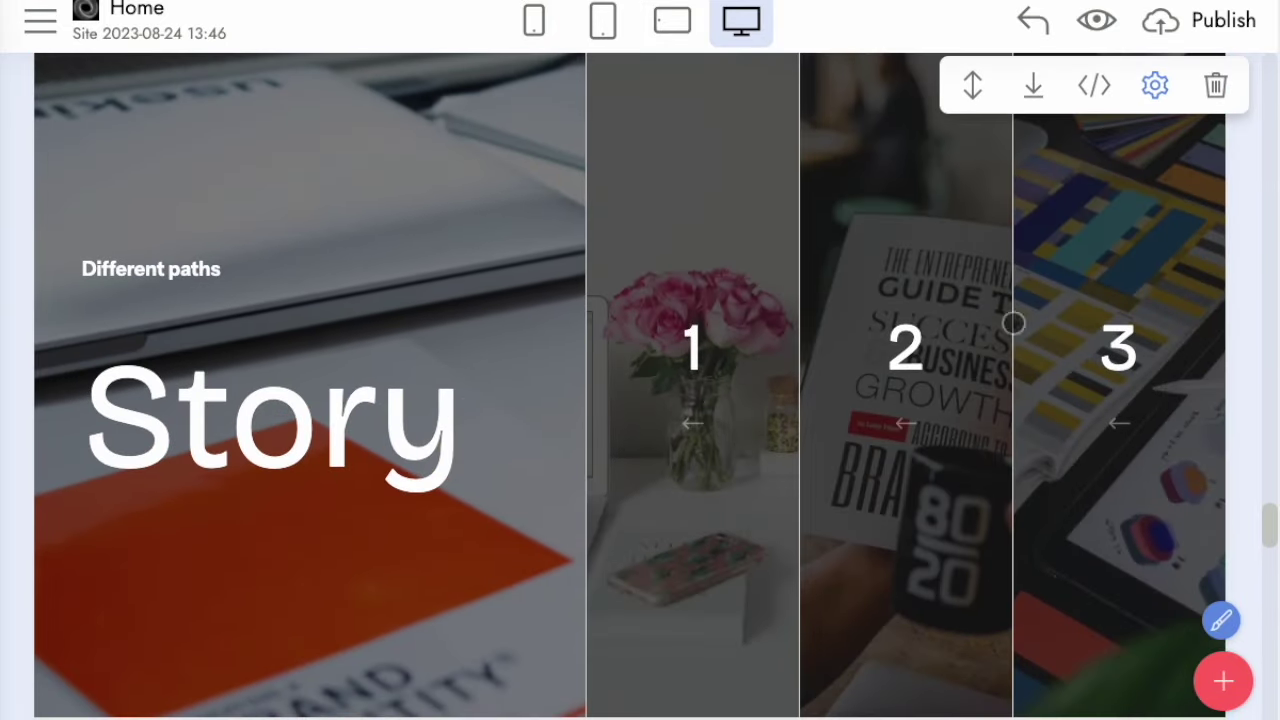
pyautogui.click(1155, 85)
pyautogui.scroll(-2, 1099, 537)
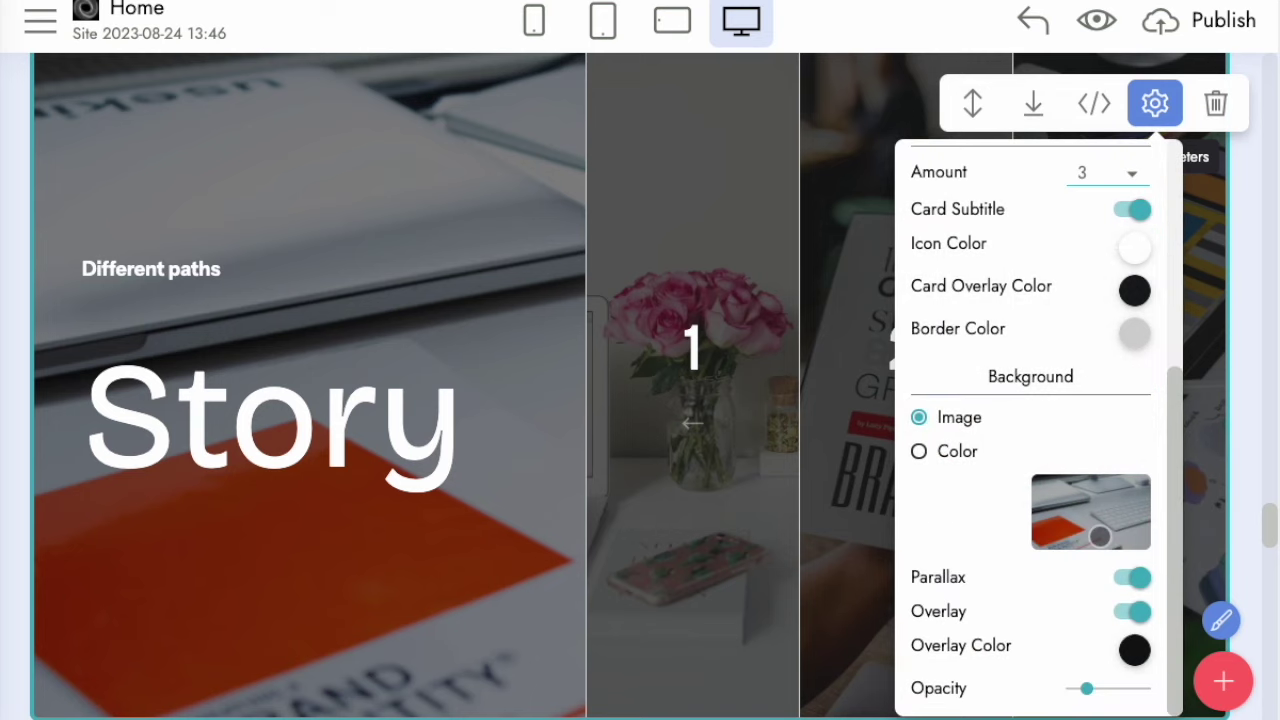
pyautogui.click(1135, 651)
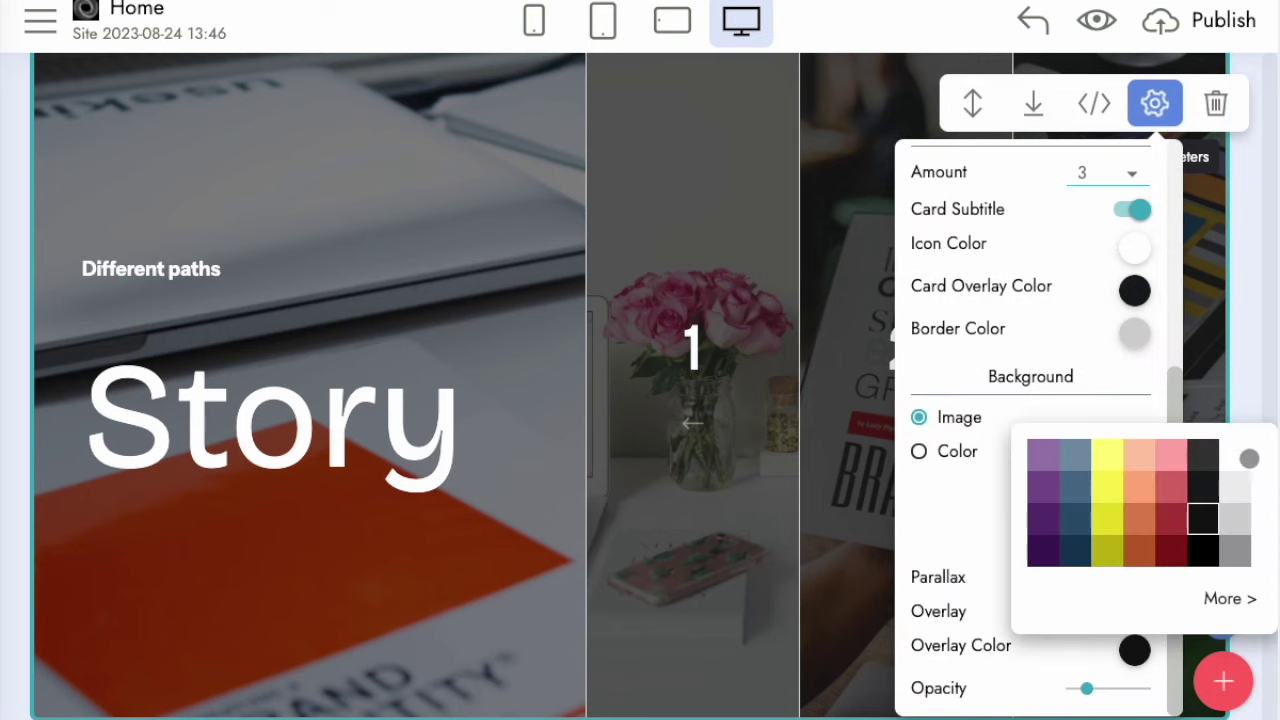
pyautogui.click(1243, 457)
# - Recolor the "Different paths" subtitle and the "Story" title dark grey
pyautogui.click(181, 279)
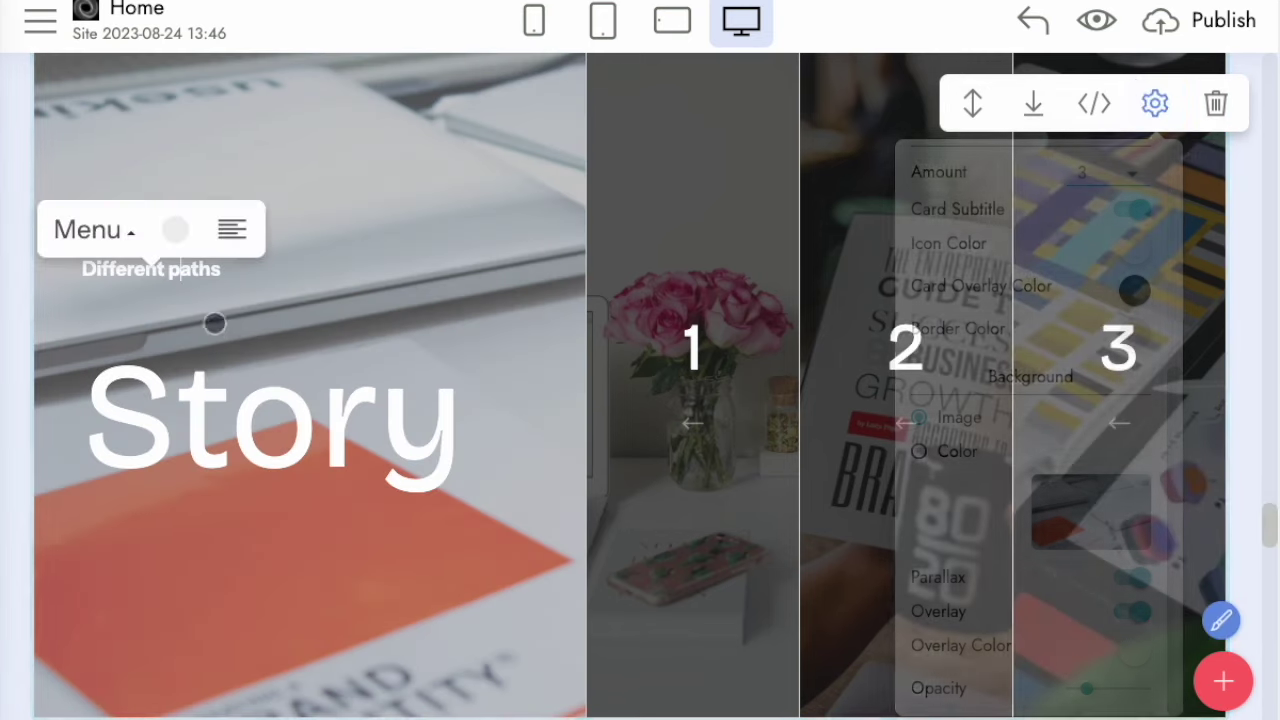
pyautogui.click(170, 228)
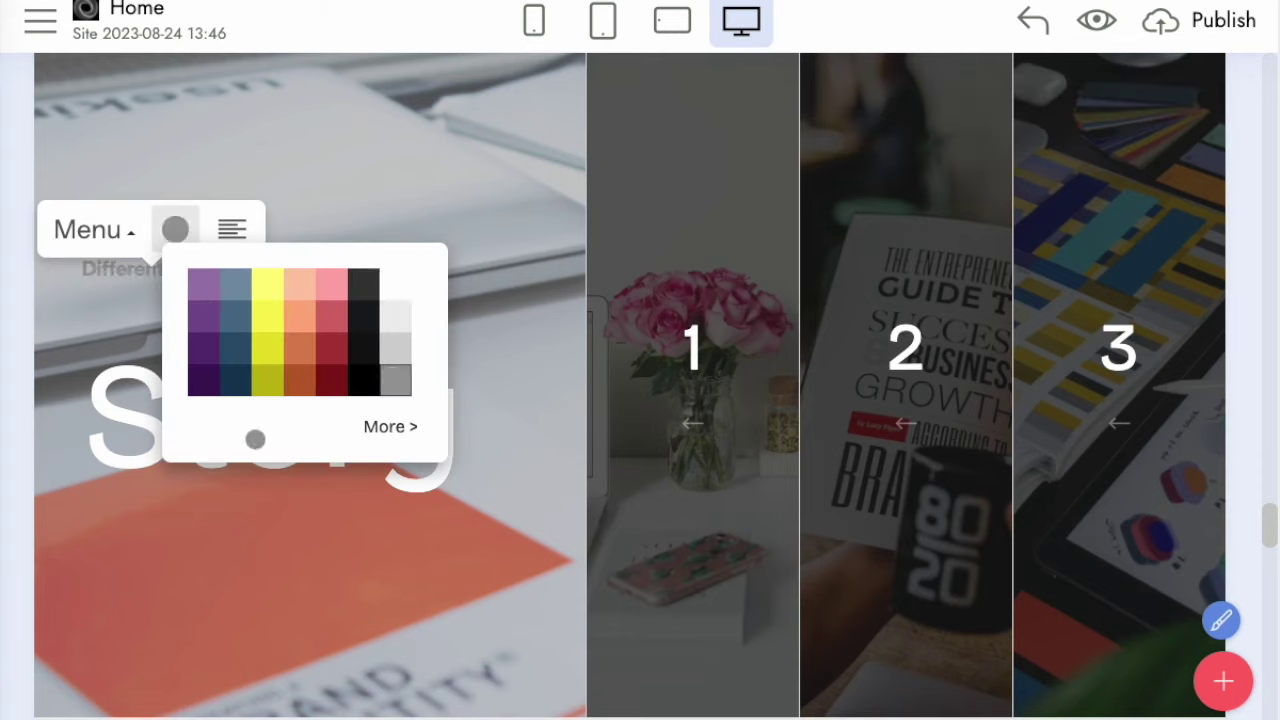
pyautogui.click(115, 412)
pyautogui.click(297, 314)
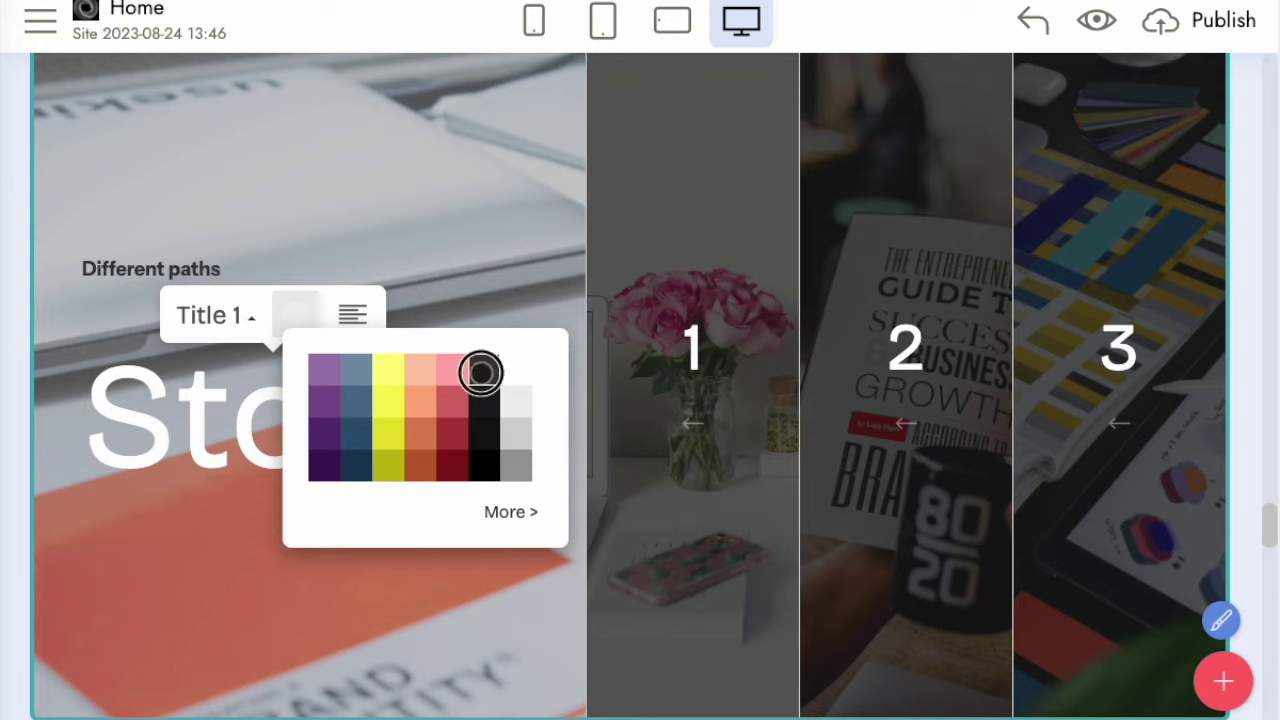
pyautogui.click(481, 373)
pyautogui.click(551, 289)
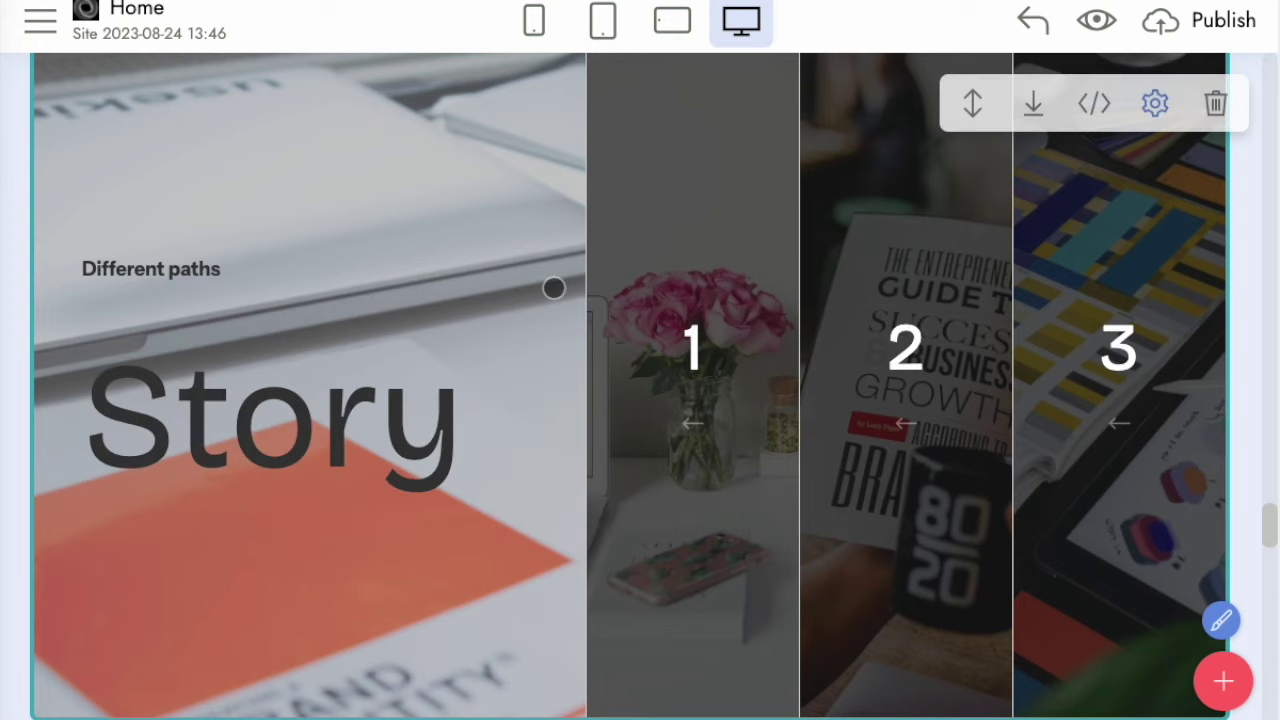
# - Set the card overlay color of the "Story" block to white
pyautogui.click(1150, 106)
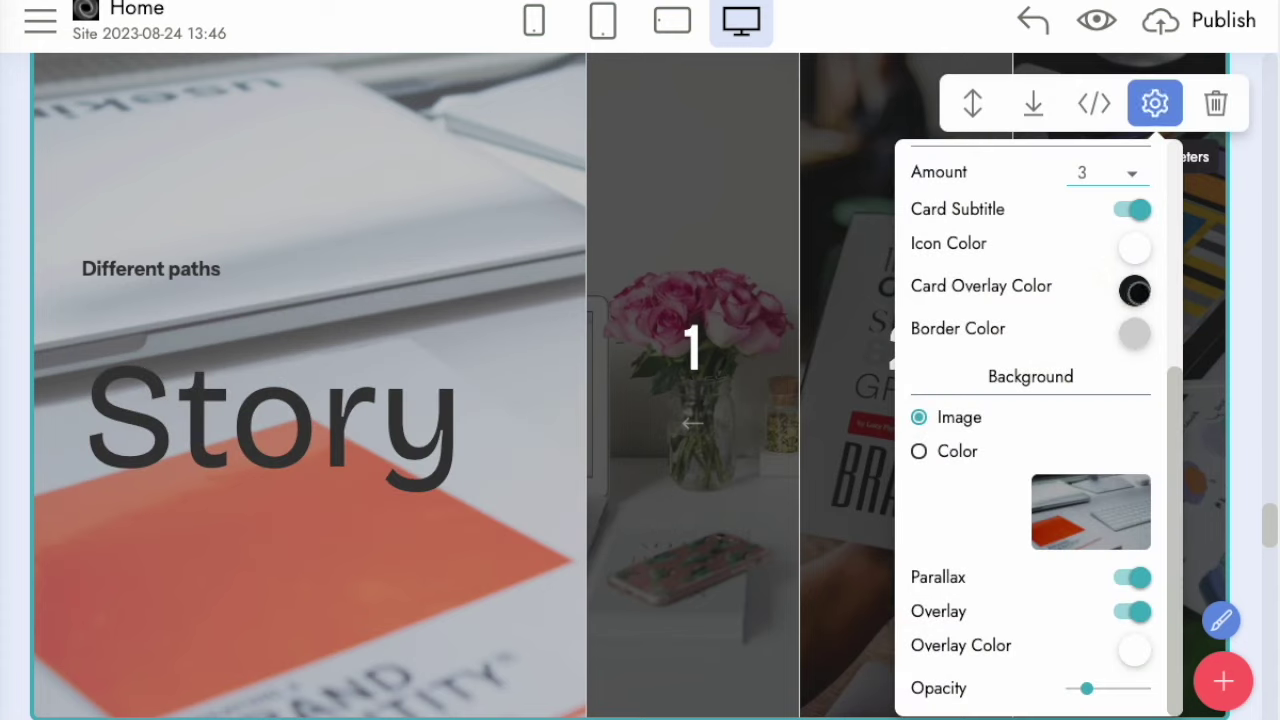
pyautogui.click(1135, 291)
pyautogui.click(1235, 340)
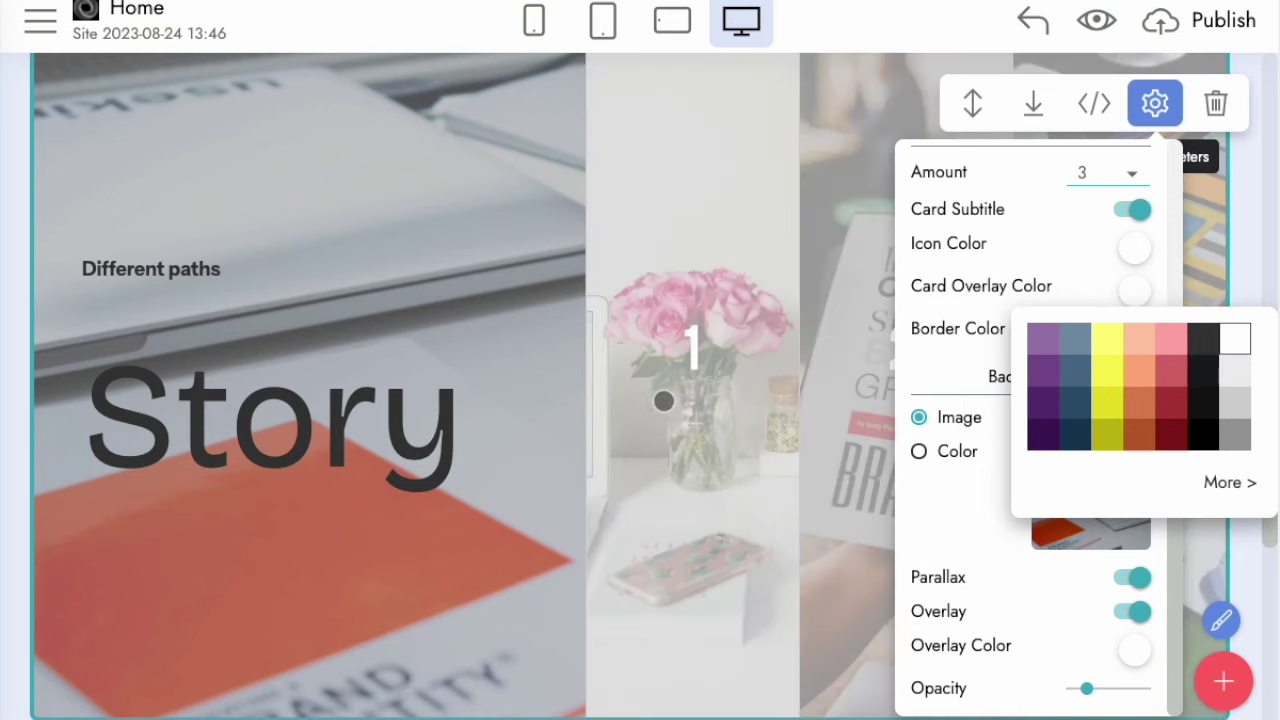
# - Recolor the card number, the "Instagram Influencer" title and its description in the "Story" block black
pyautogui.scroll(2, 697, 351)
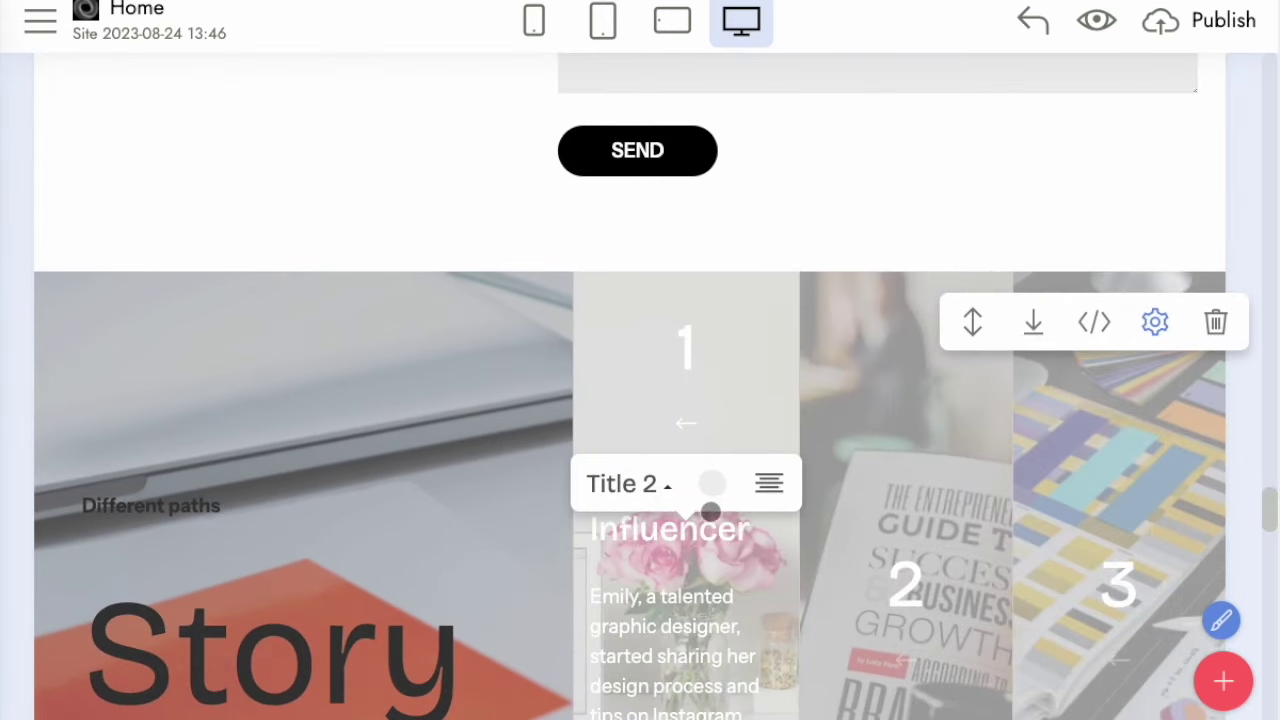
pyautogui.click(703, 481)
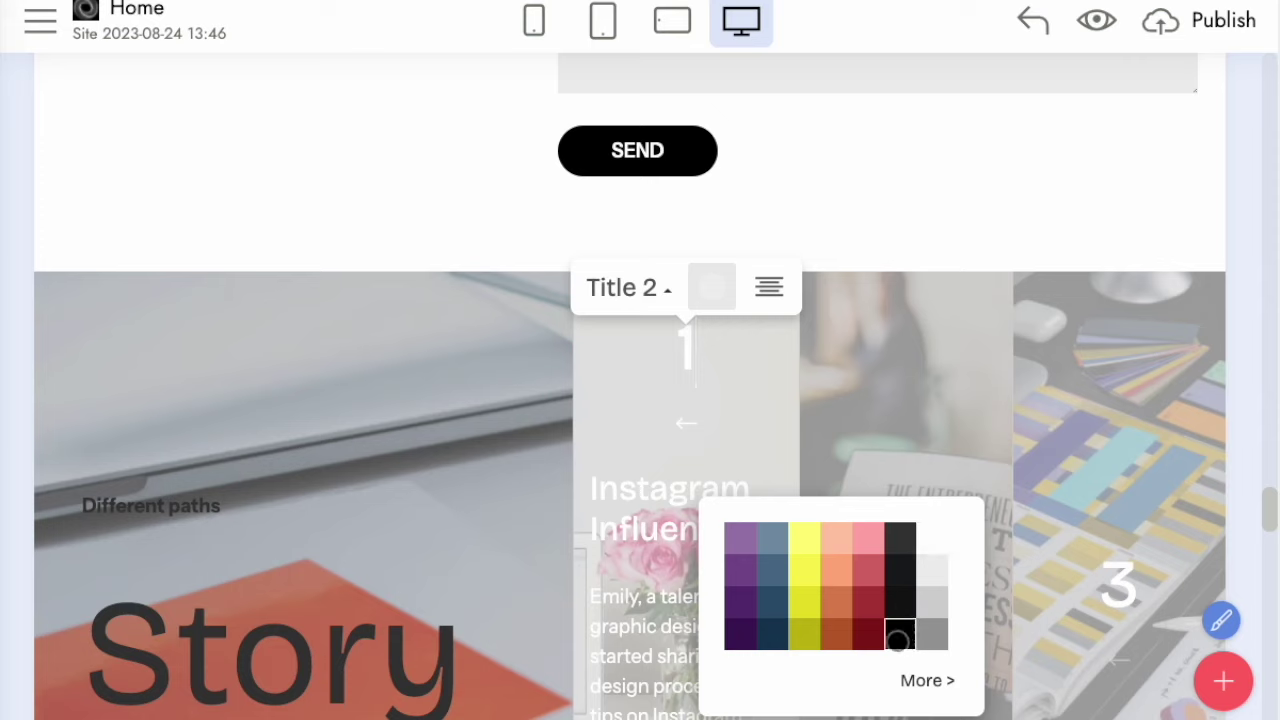
pyautogui.click(688, 530)
pyautogui.click(725, 445)
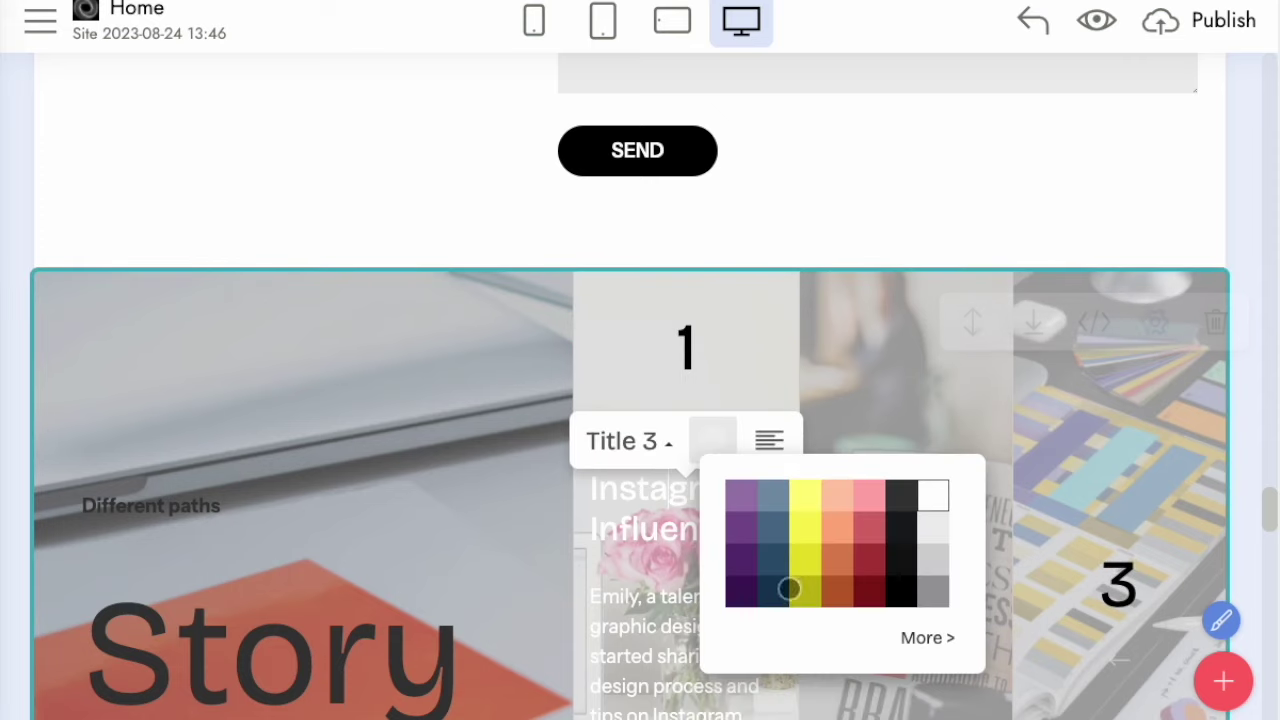
pyautogui.click(726, 661)
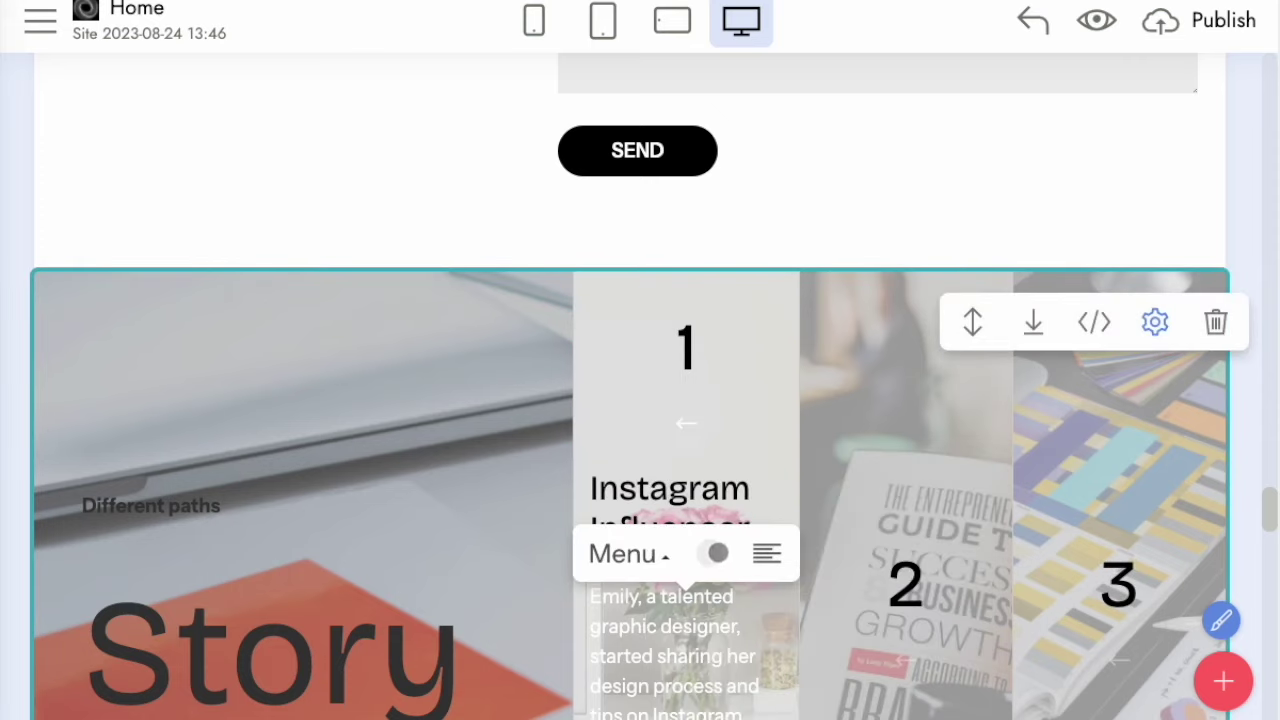
pyautogui.click(718, 553)
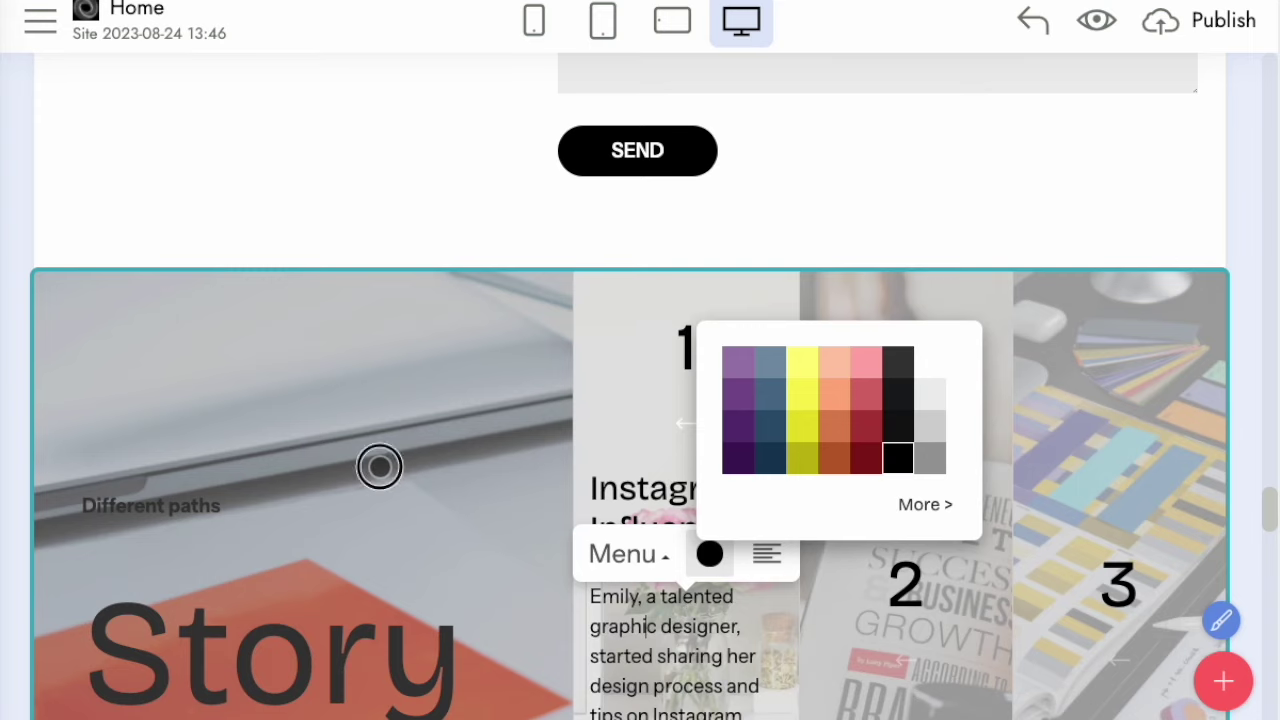
pyautogui.click(379, 466)
# - Set the arrow icon color of the "Story" block's cards to a dark shade
pyautogui.scroll(-2, 1113, 222)
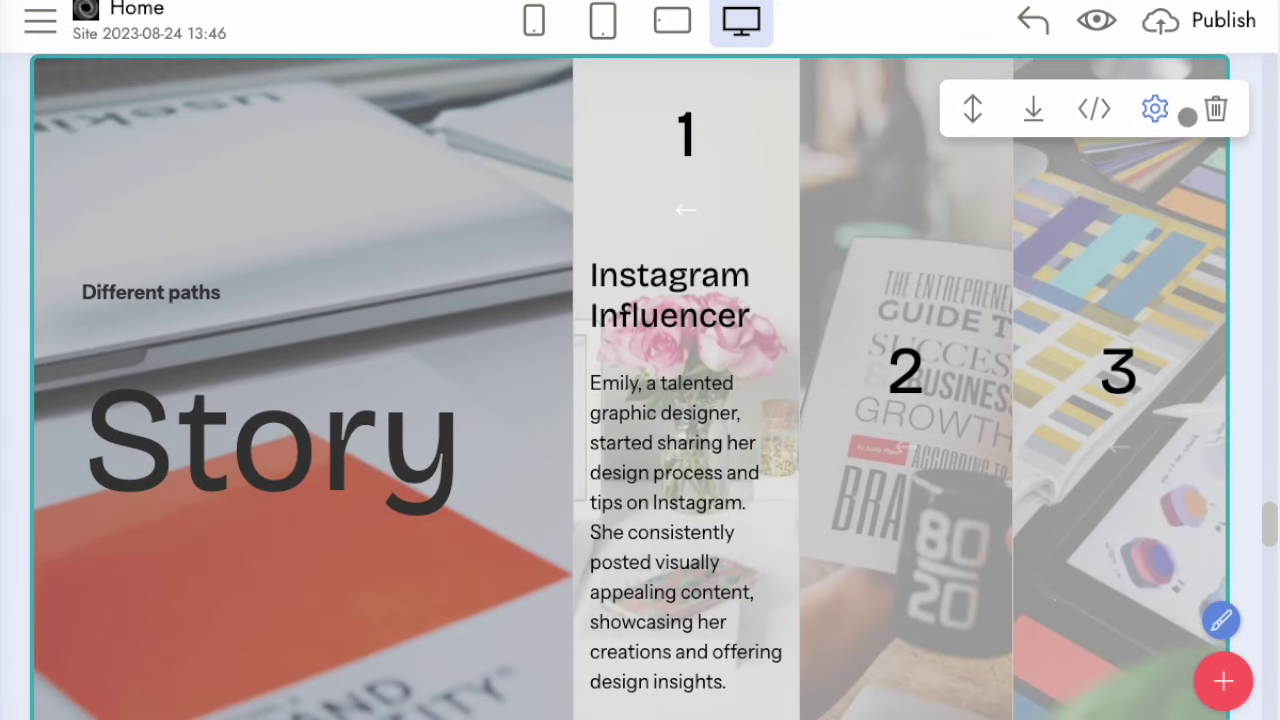
pyautogui.click(1157, 108)
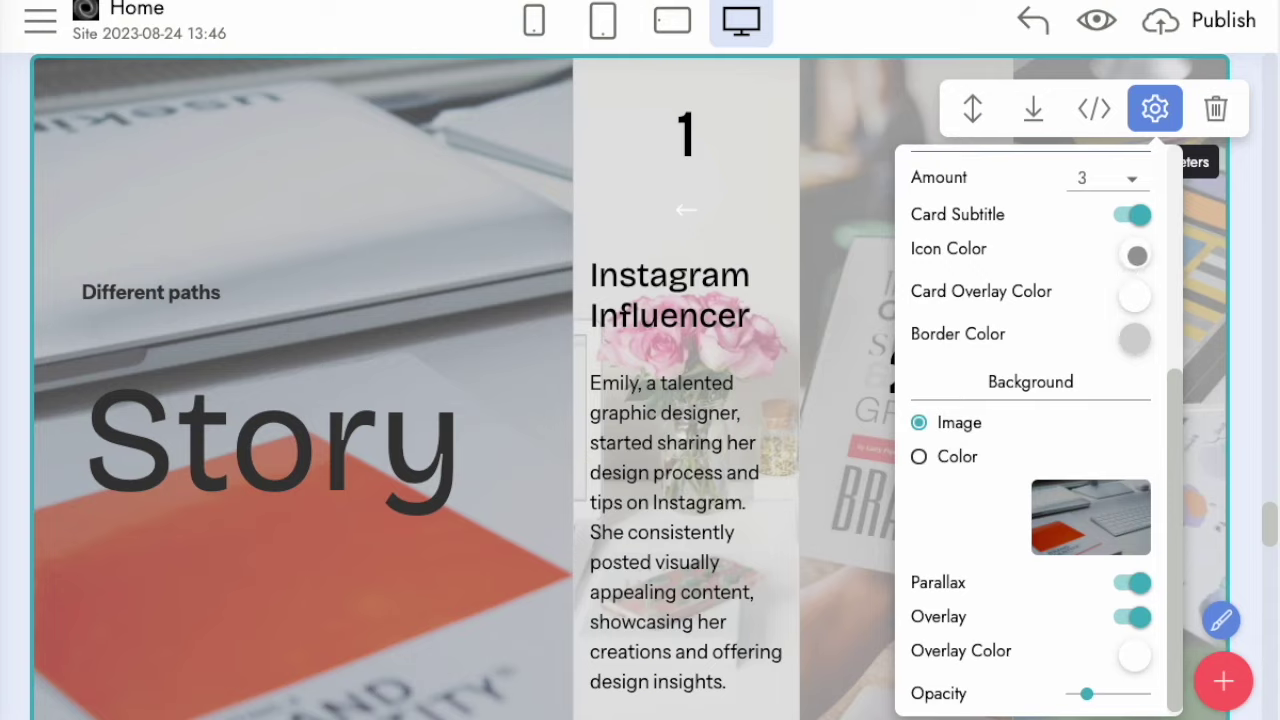
pyautogui.click(1137, 256)
pyautogui.click(482, 286)
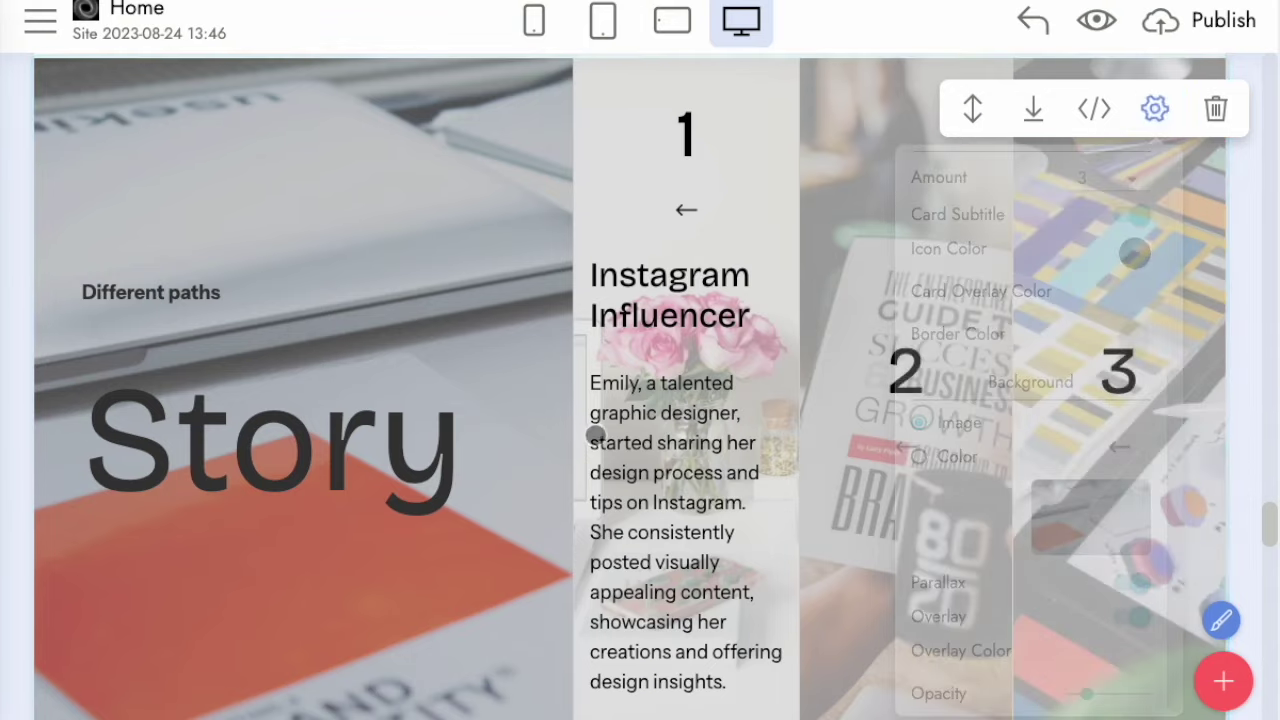
pyautogui.scroll(-2, 598, 433)
pyautogui.click(855, 284)
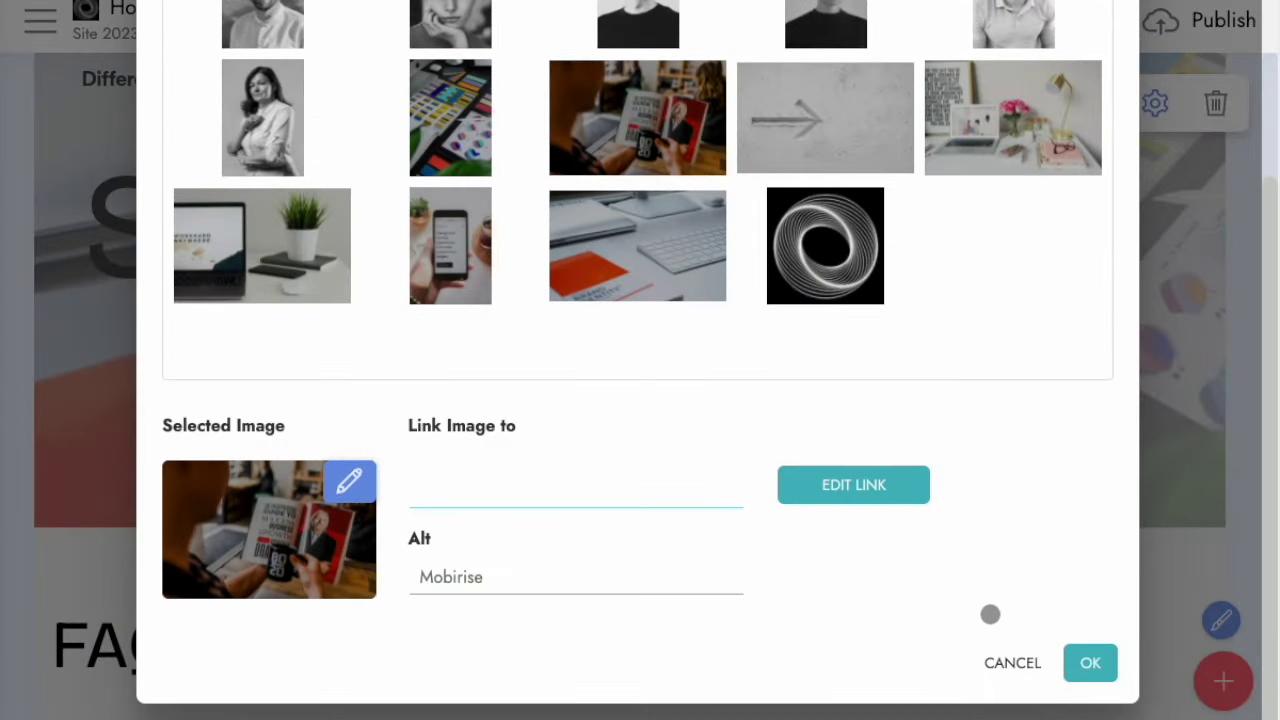
pyautogui.click(1012, 658)
pyautogui.click(441, 298)
# - Change the amount of list questions in the FAQ block through its block parameters
pyautogui.scroll(-10, 523, 414)
pyautogui.scroll(3, 525, 411)
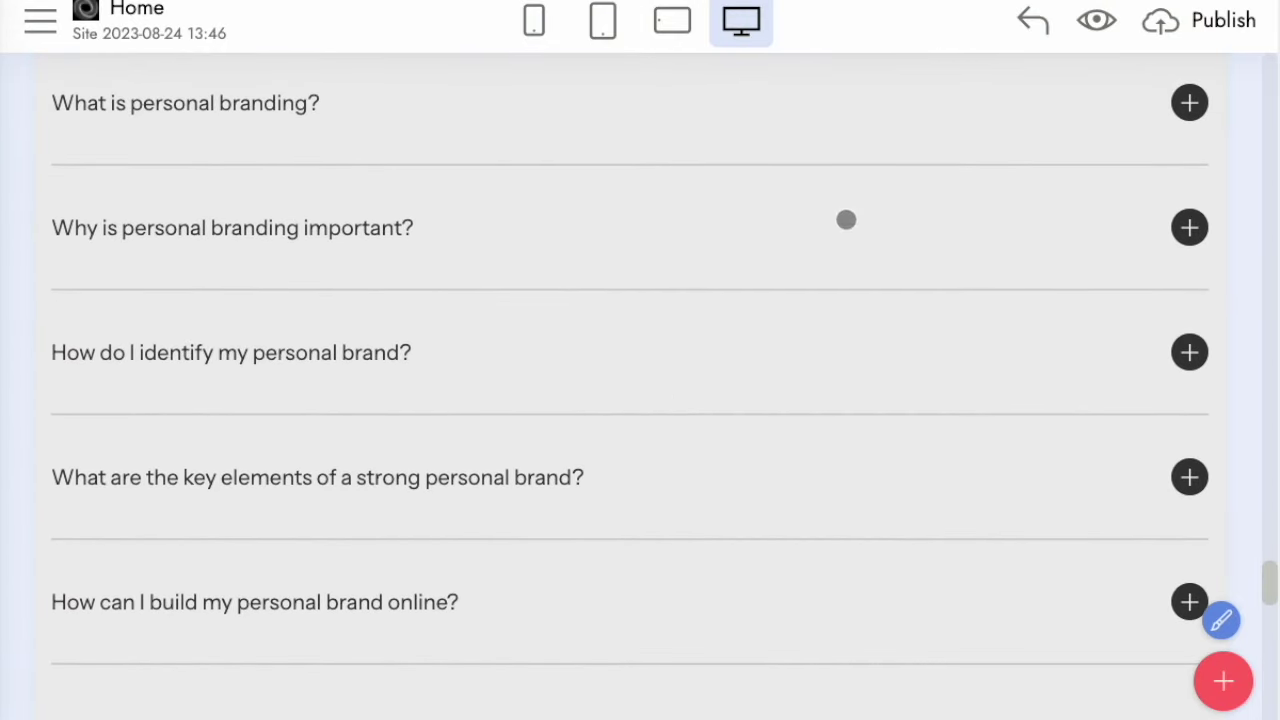
pyautogui.click(1154, 104)
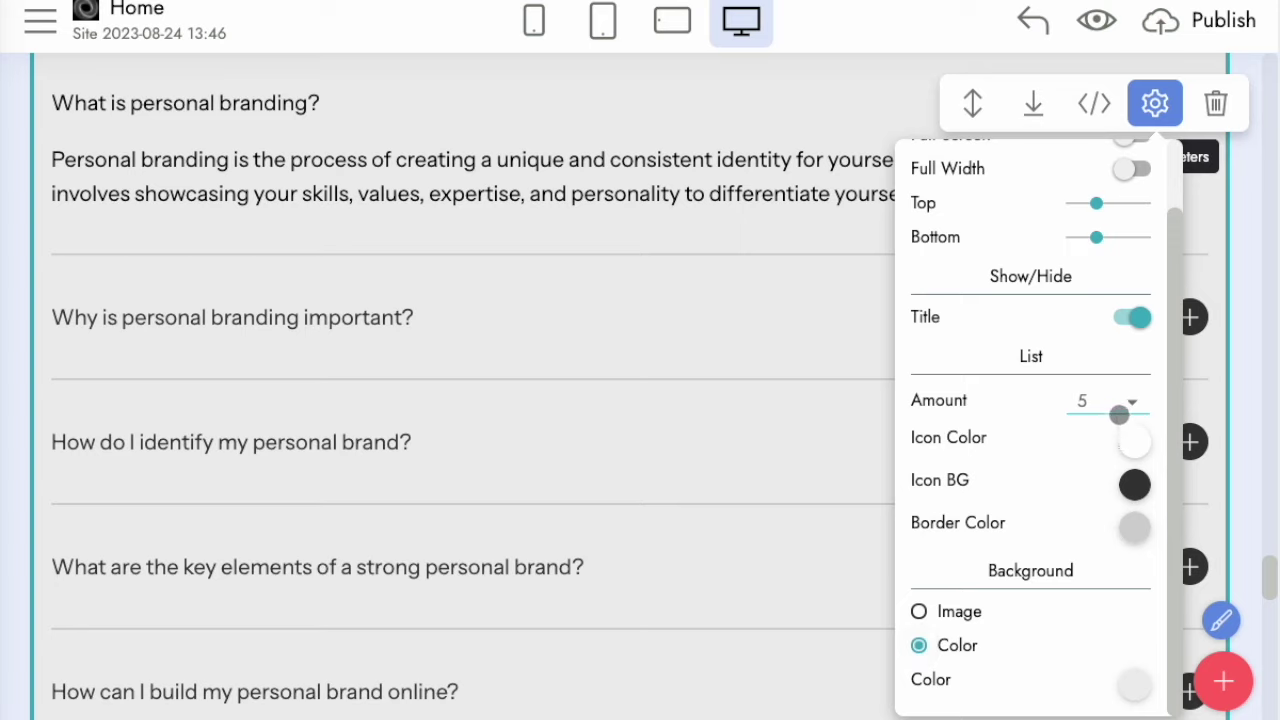
pyautogui.click(1108, 403)
pyautogui.click(1086, 514)
pyautogui.click(631, 211)
pyautogui.scroll(5, 634, 280)
pyautogui.scroll(-5, 633, 268)
pyautogui.scroll(-8, 633, 268)
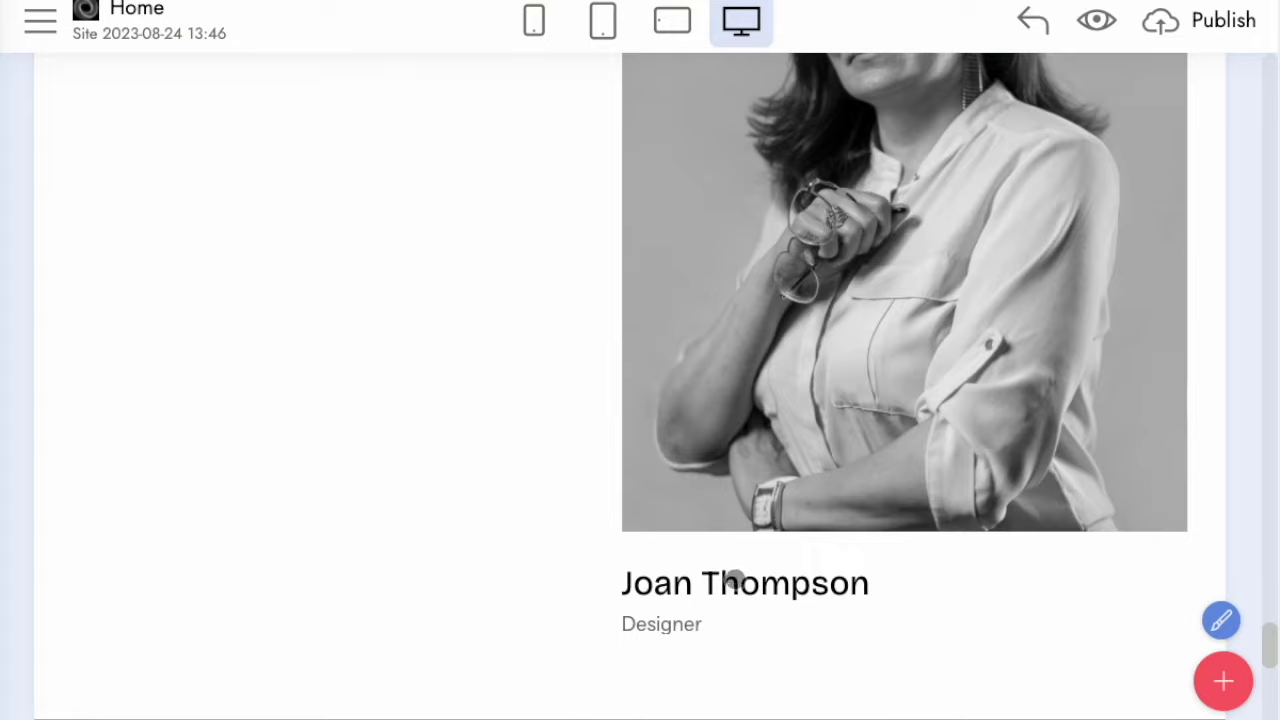
# - Try changing the alignment of the card name in the people carousel block, and turn on the block's carousel Arrows option
pyautogui.click(737, 582)
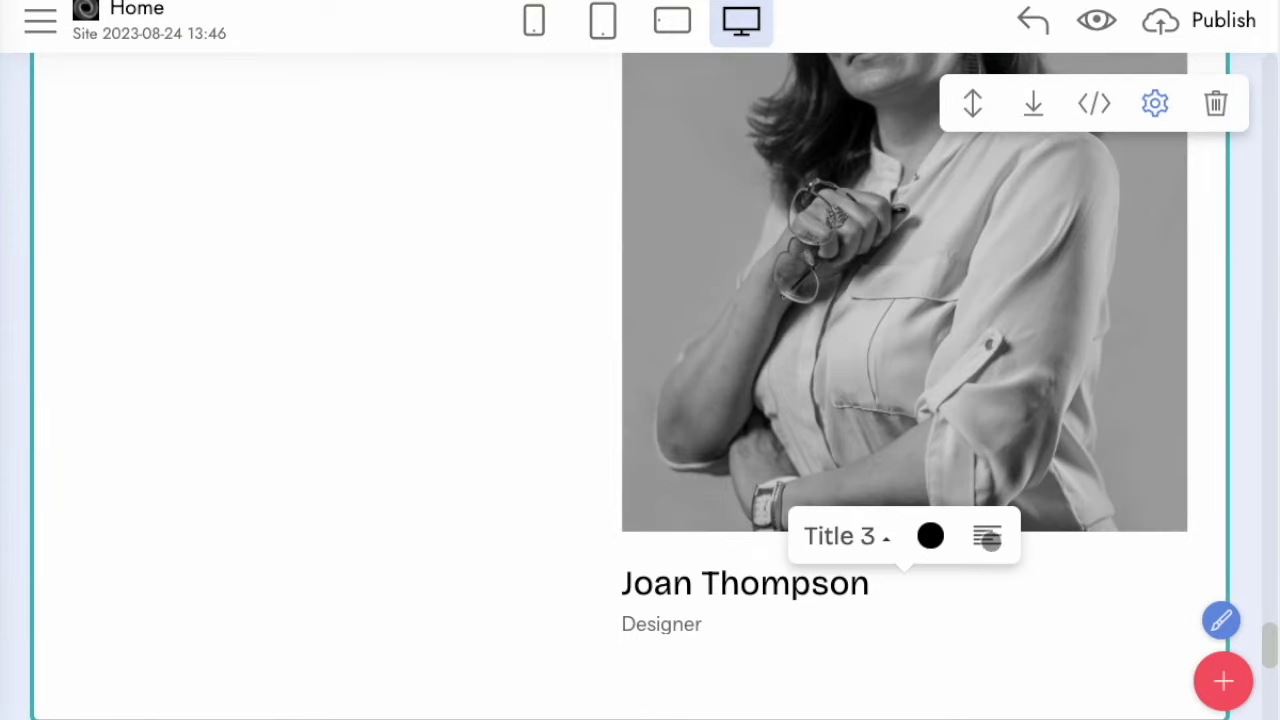
pyautogui.click(990, 537)
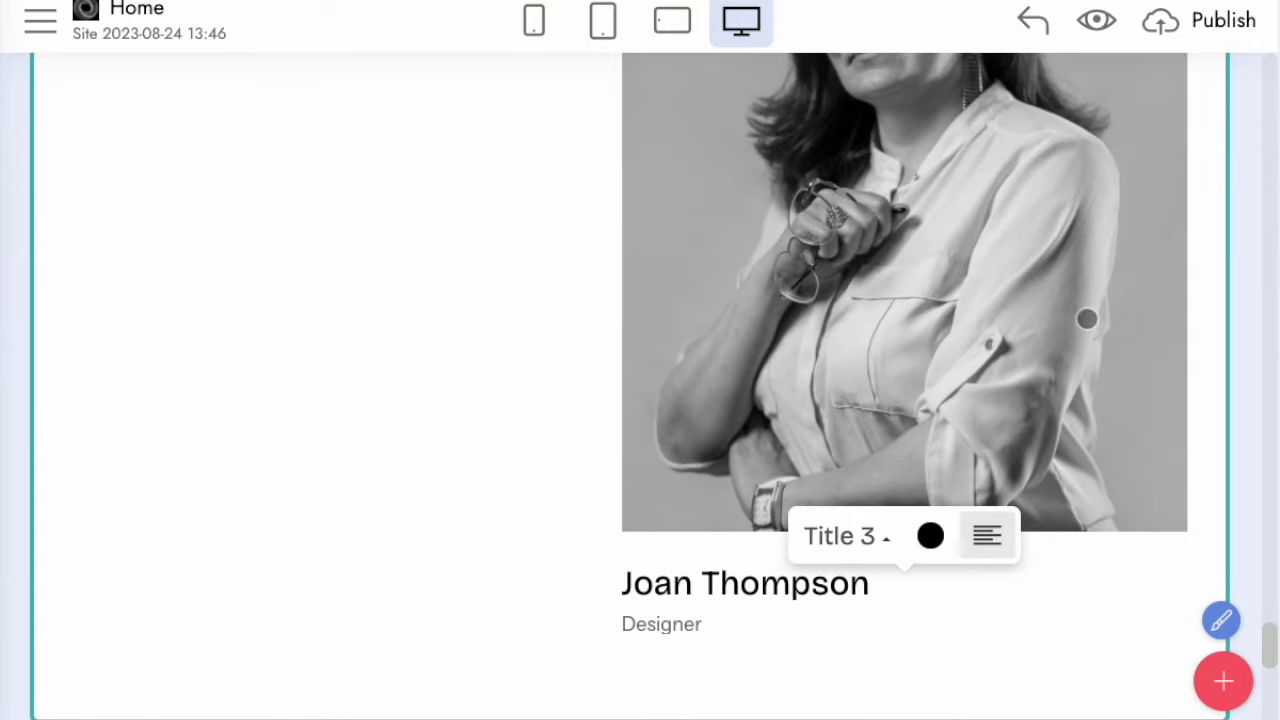
pyautogui.scroll(8, 1075, 332)
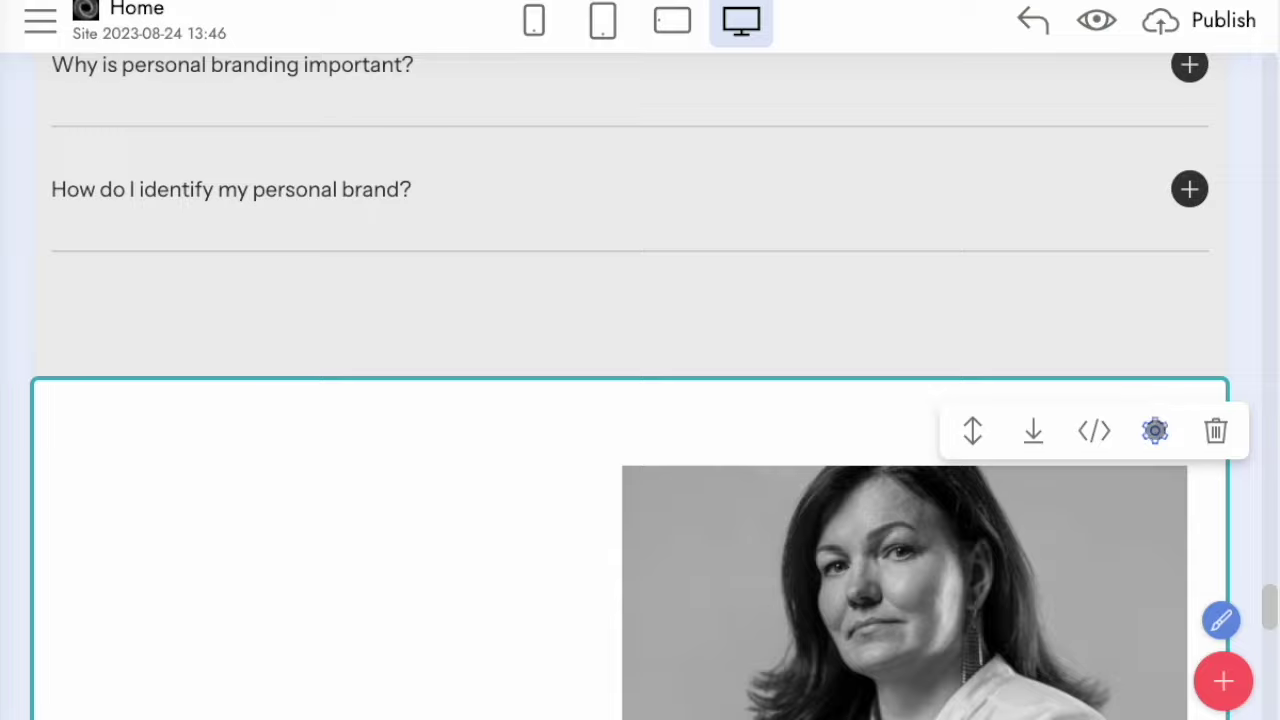
pyautogui.click(1155, 428)
pyautogui.scroll(-5, 1126, 632)
pyautogui.scroll(5, 1126, 632)
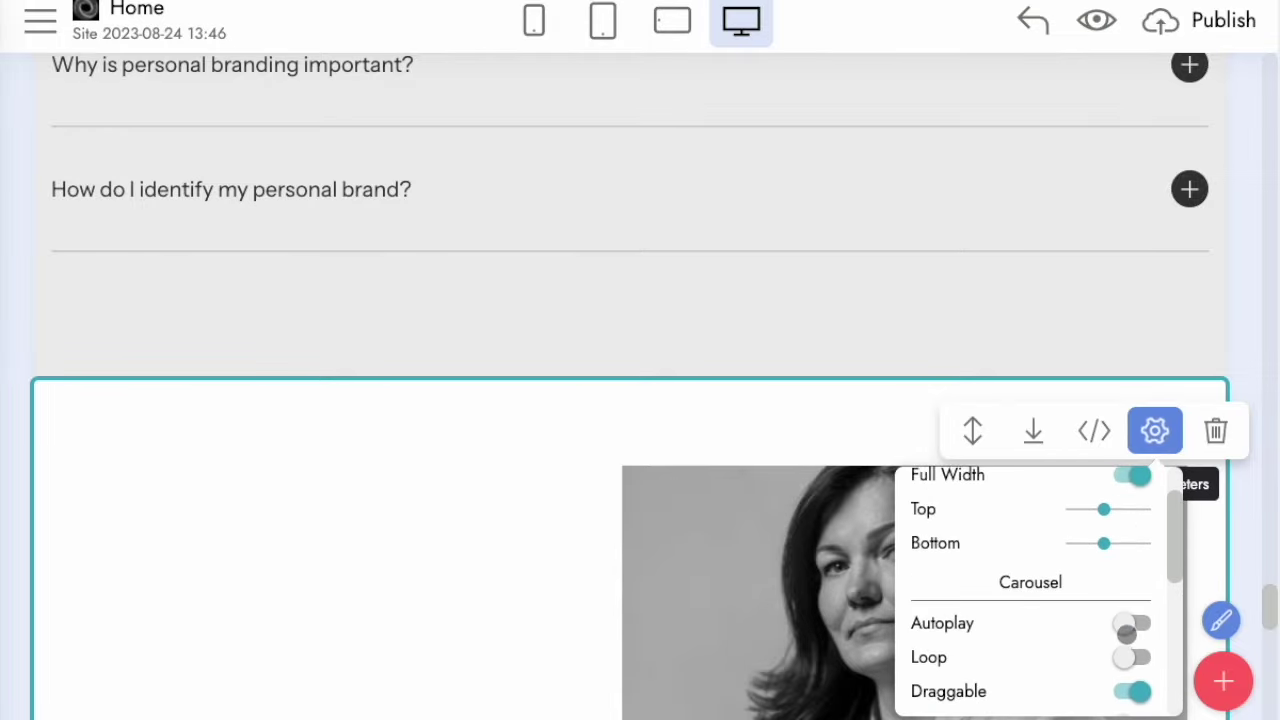
pyautogui.scroll(-3, 1126, 632)
pyautogui.click(1141, 515)
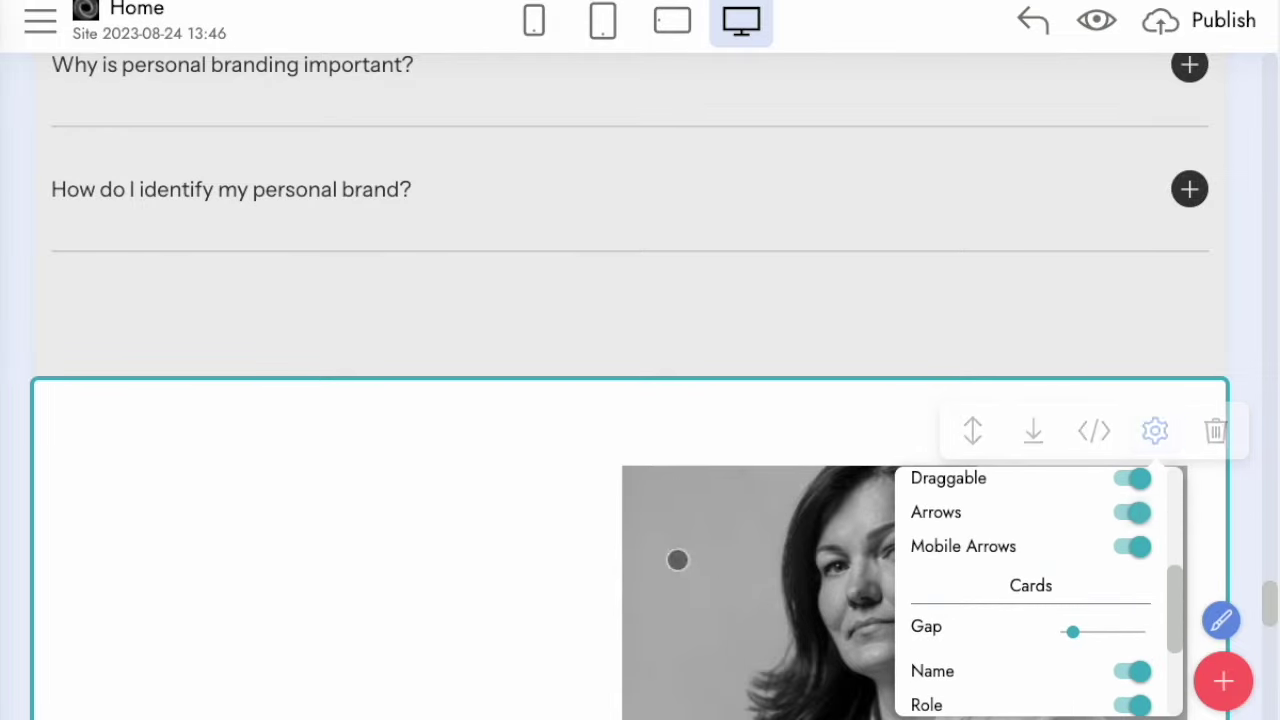
# - Advance the people carousel to the next card and center-align the names and roles on its cards
pyautogui.scroll(-6, 477, 497)
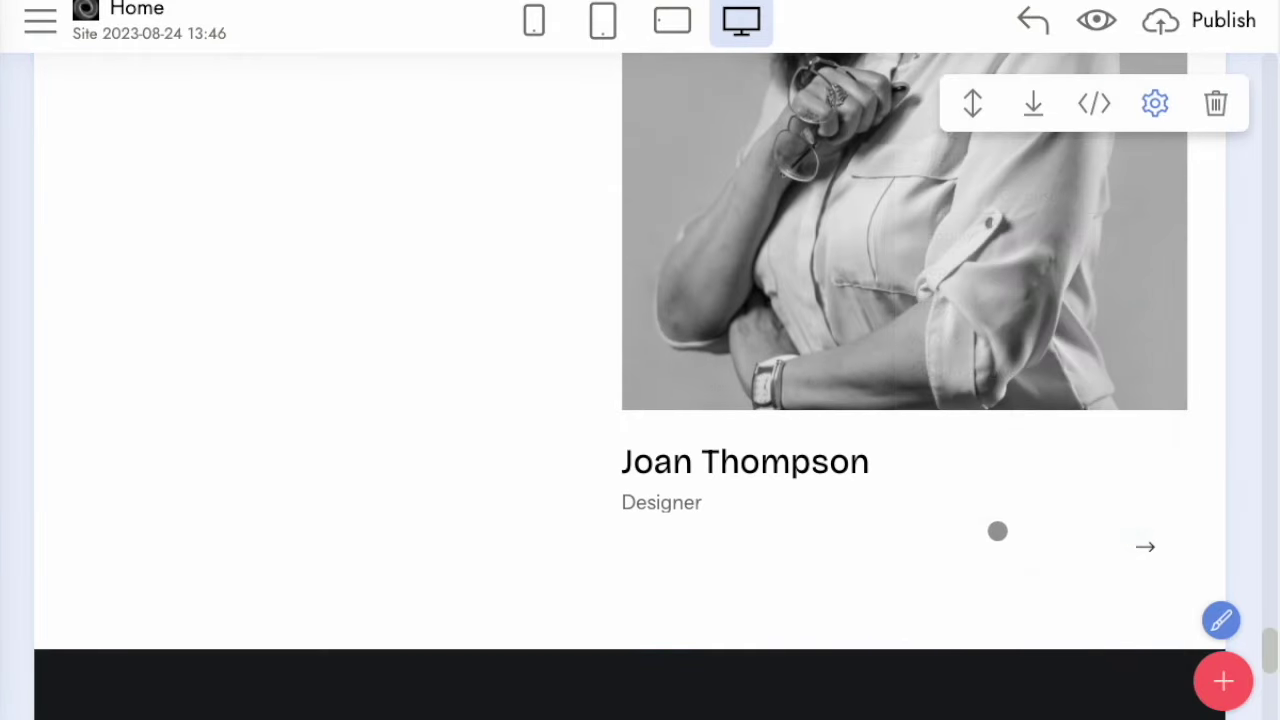
pyautogui.click(1145, 552)
pyautogui.click(891, 463)
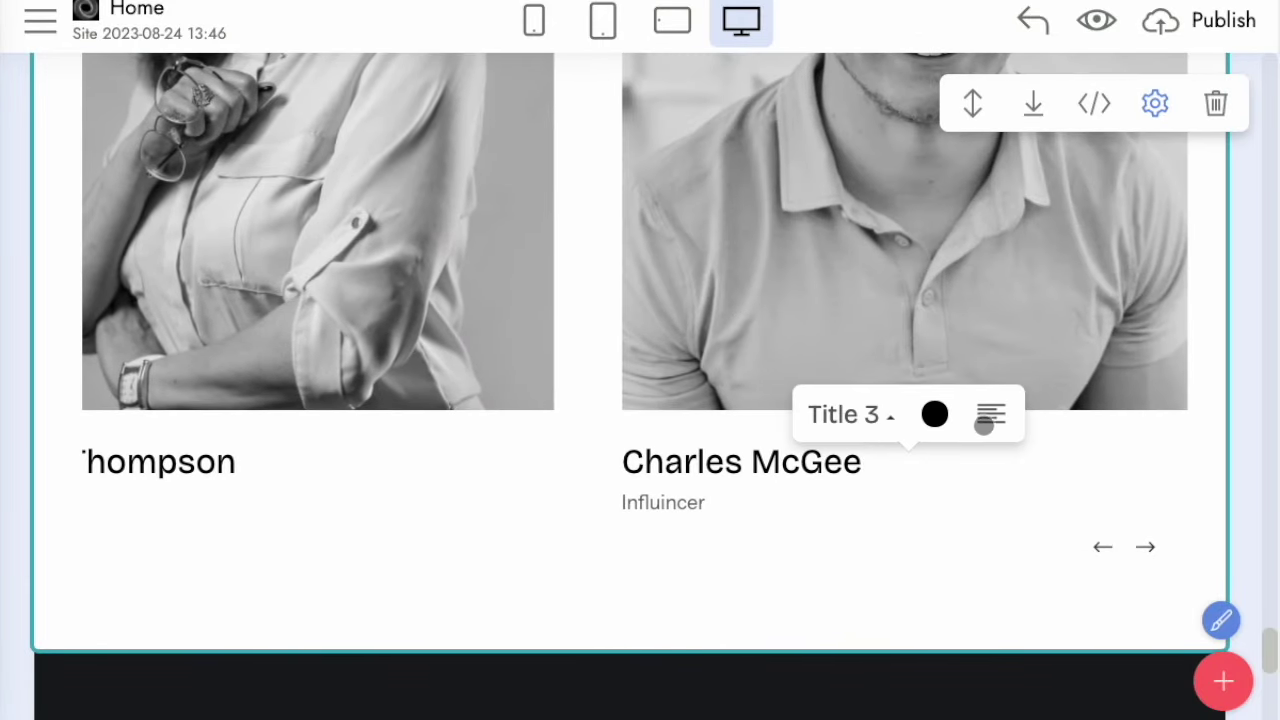
pyautogui.click(987, 414)
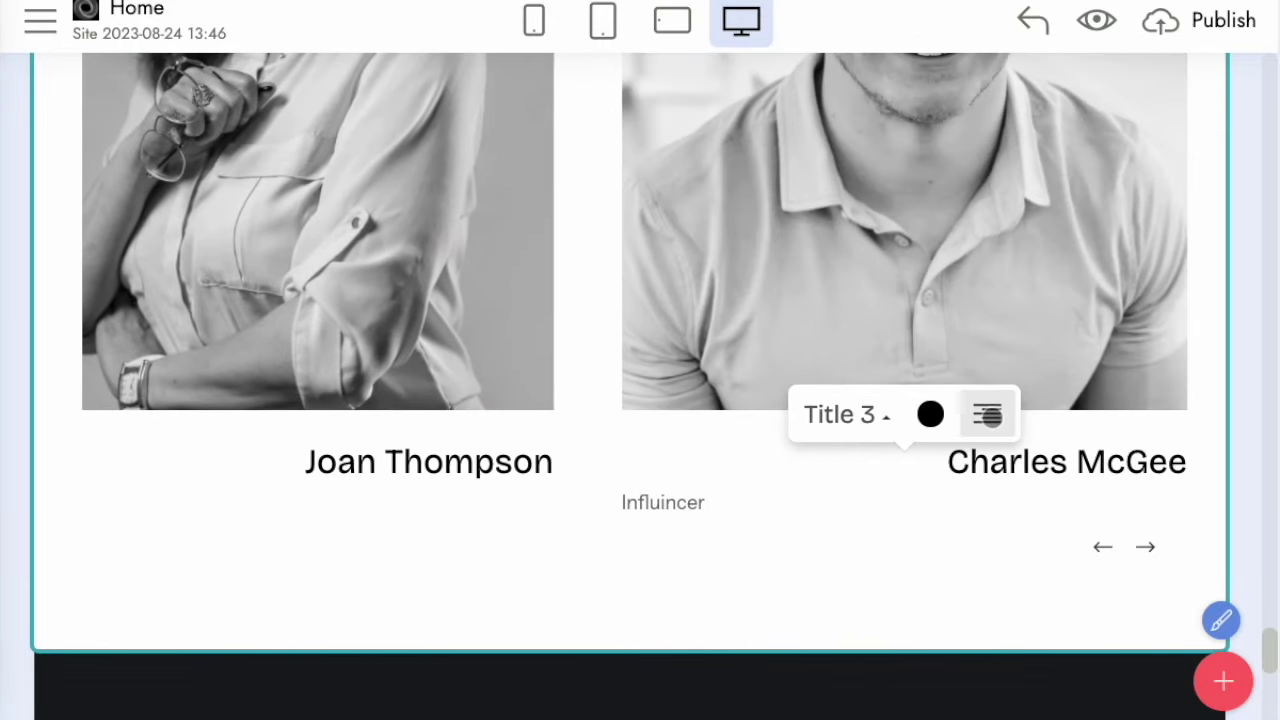
pyautogui.click(987, 414)
pyautogui.click(708, 507)
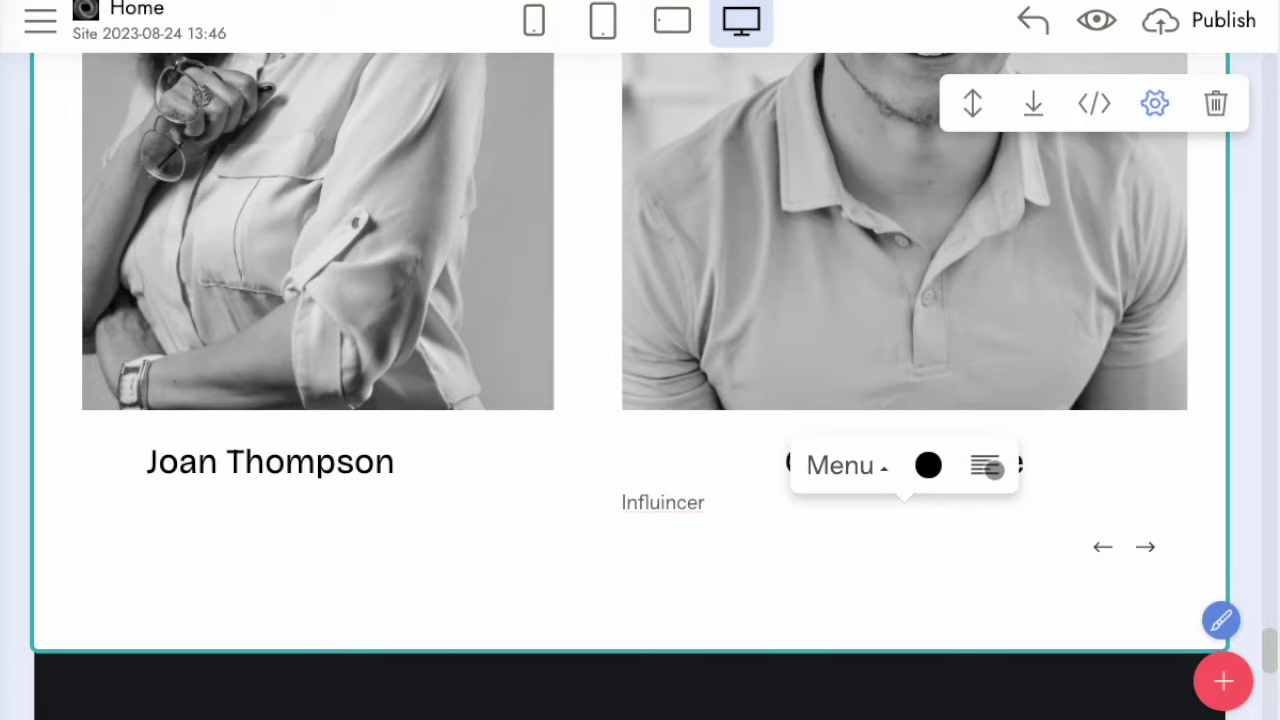
pyautogui.click(989, 468)
pyautogui.click(915, 585)
# - Recolor the quote text and the customer caption of the testimonial block black
pyautogui.scroll(-8, 566, 507)
pyautogui.scroll(3, 600, 510)
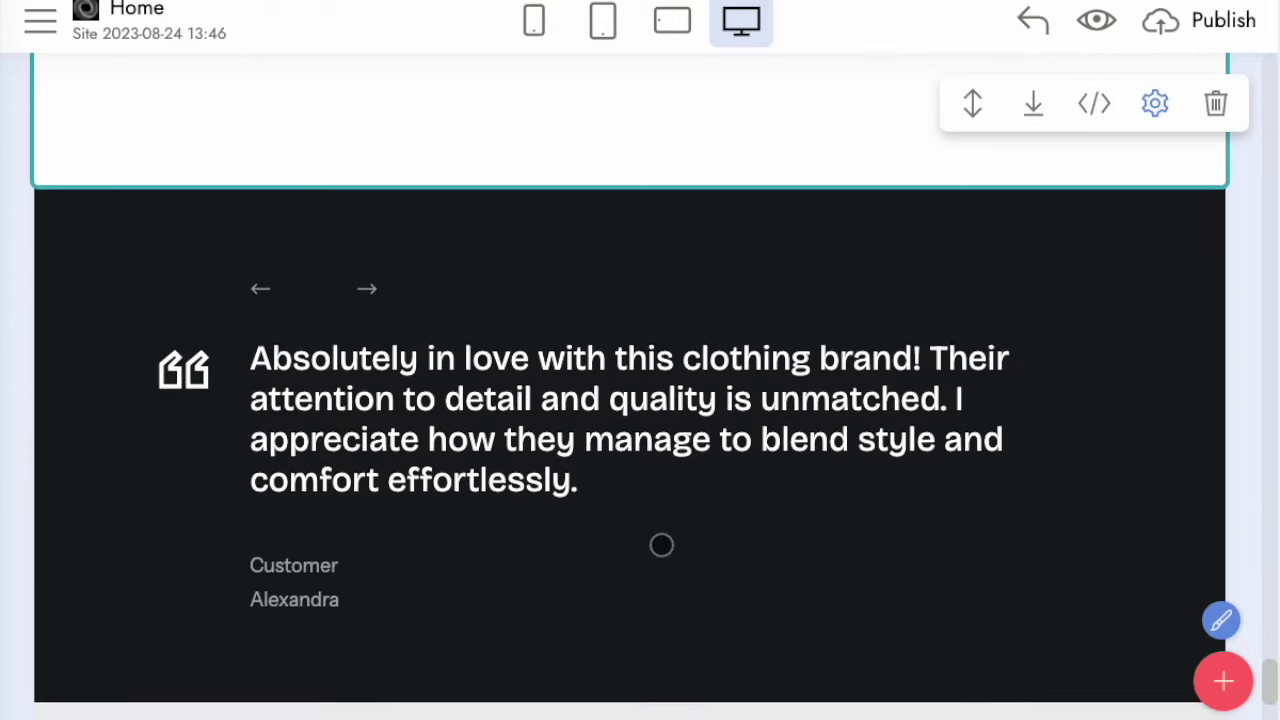
pyautogui.click(1155, 257)
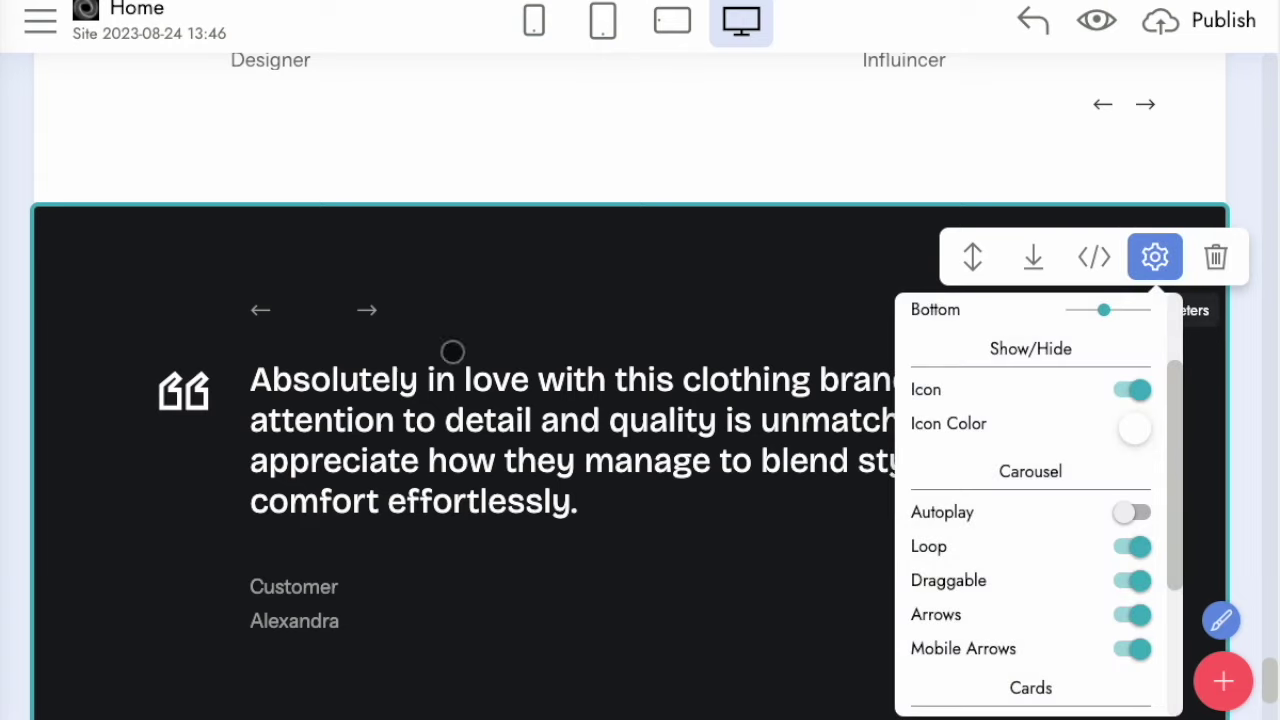
pyautogui.click(395, 390)
pyautogui.click(660, 336)
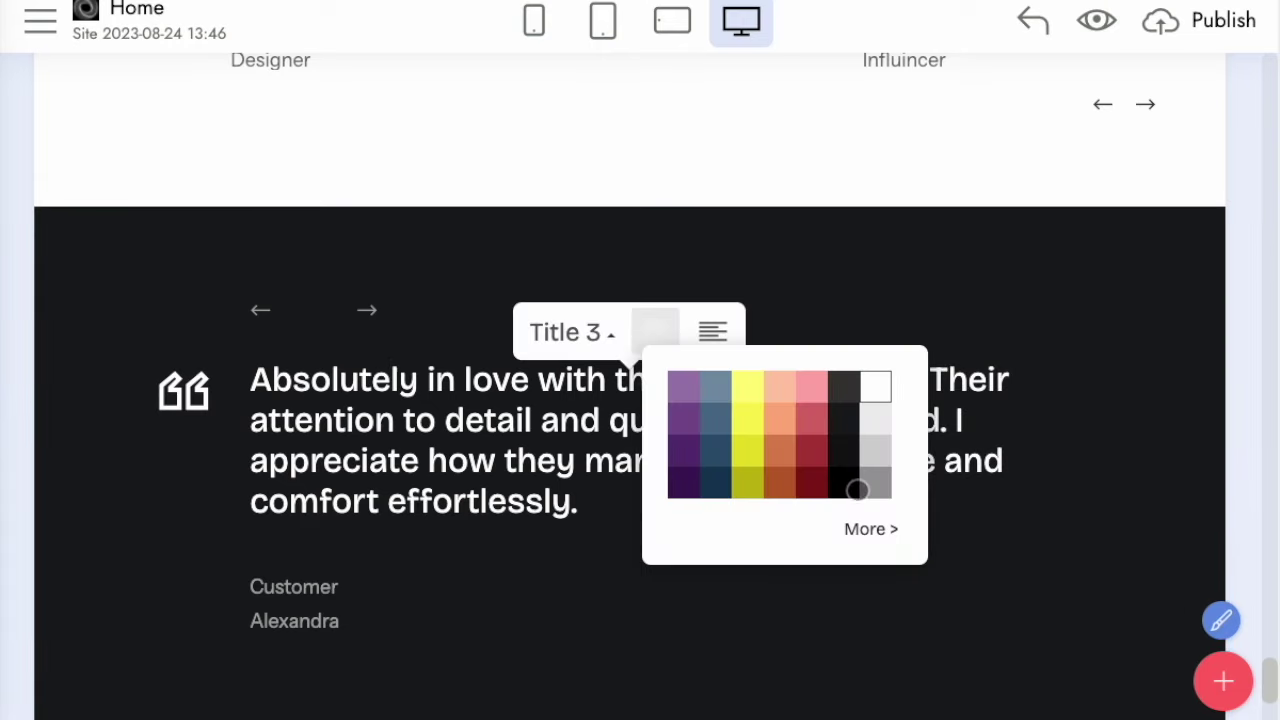
pyautogui.click(851, 484)
pyautogui.click(305, 587)
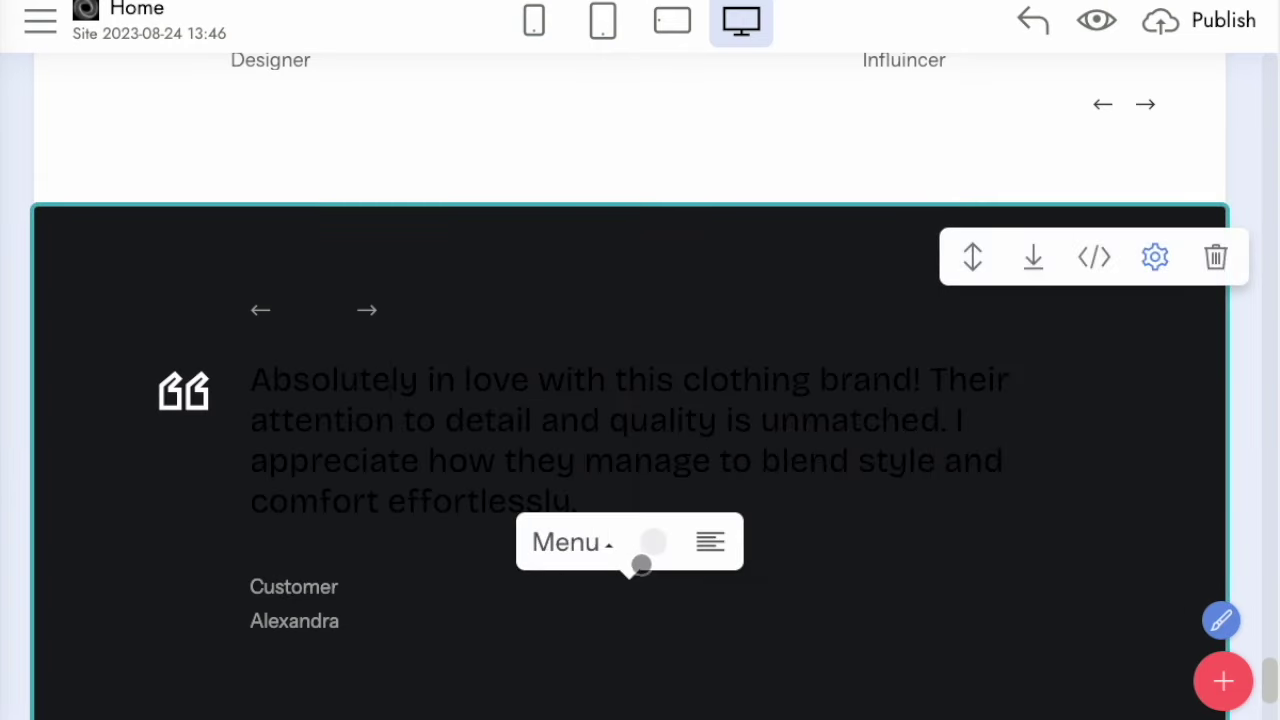
pyautogui.click(656, 544)
pyautogui.click(841, 446)
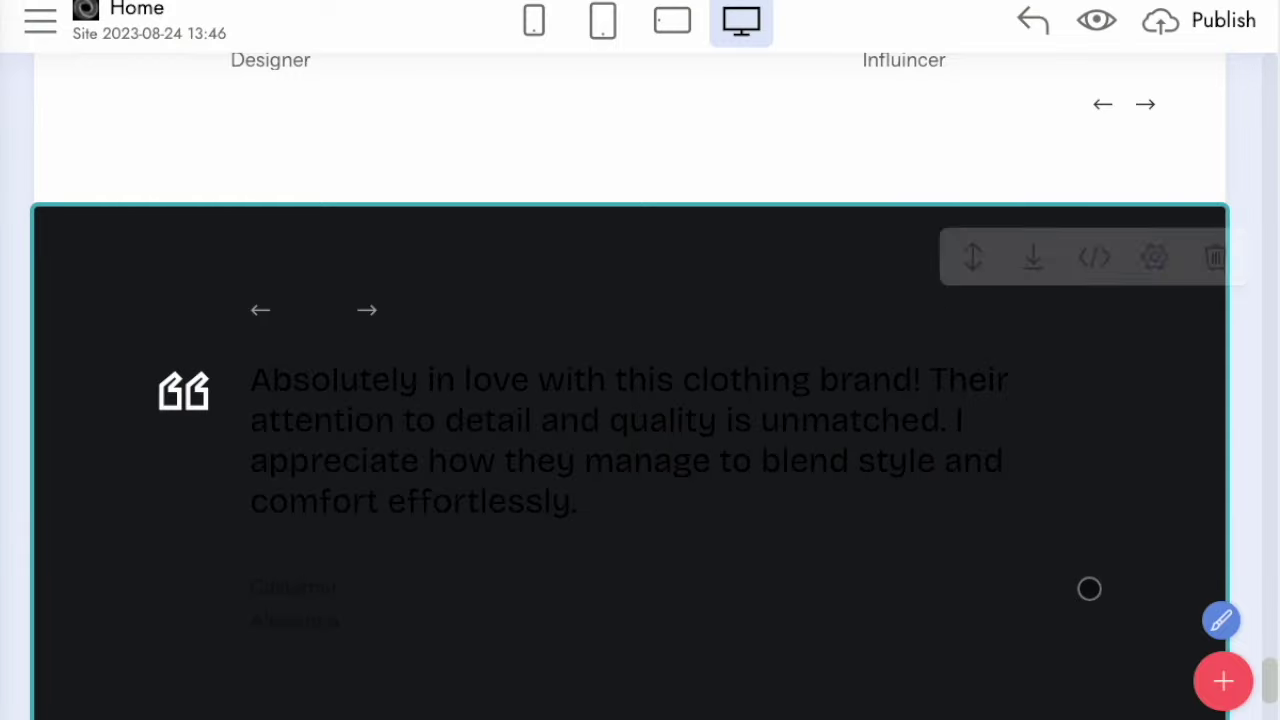
# - Set the Icon Color of the testimonial block's quotation mark to black
pyautogui.click(1158, 259)
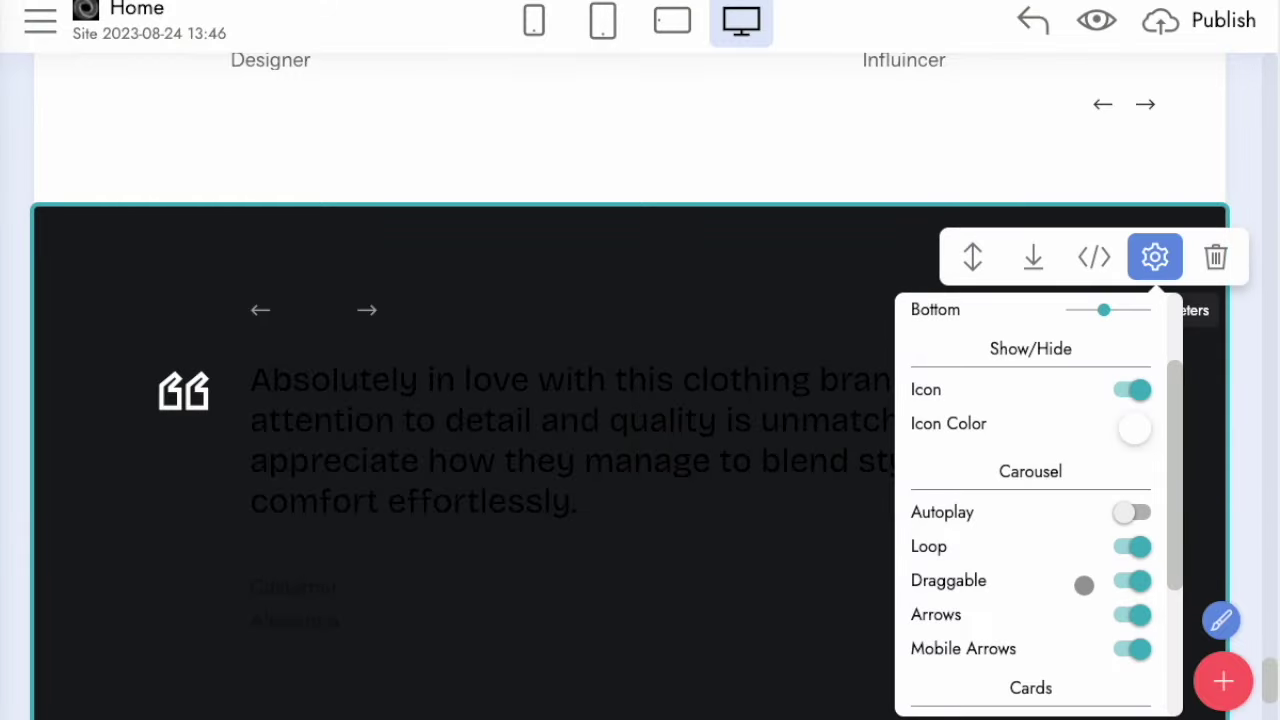
pyautogui.scroll(-4, 1093, 606)
pyautogui.scroll(5, 1089, 600)
pyautogui.scroll(-1, 1086, 605)
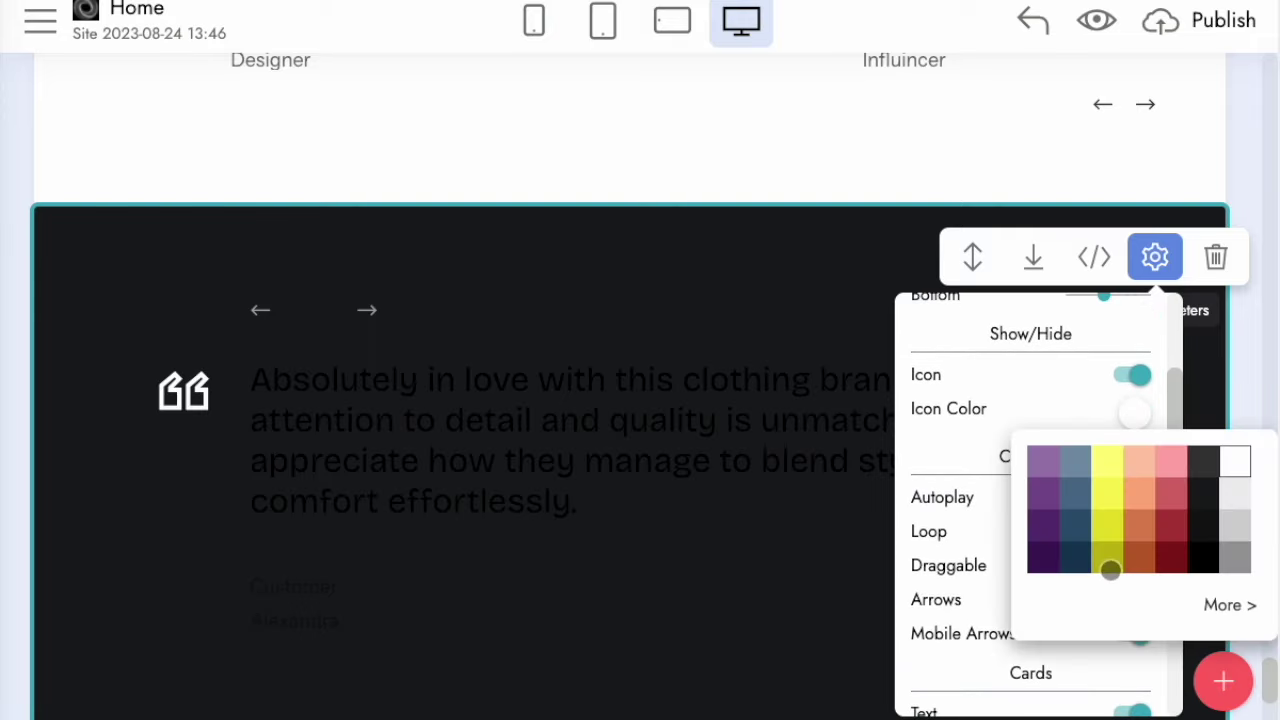
pyautogui.click(1206, 563)
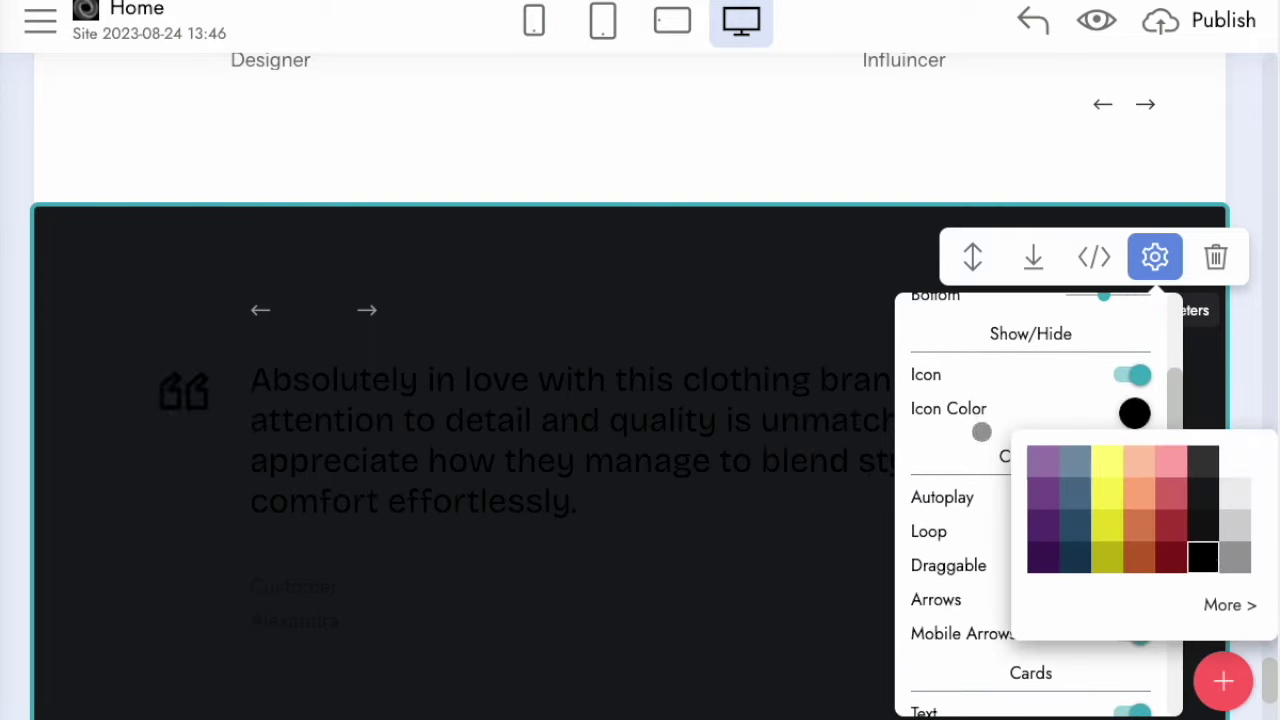
# - Hide the testimonial block's quote icon and show it again
pyautogui.click(1132, 375)
pyautogui.scroll(-2, 1040, 578)
pyautogui.scroll(3, 1043, 575)
pyautogui.click(1121, 530)
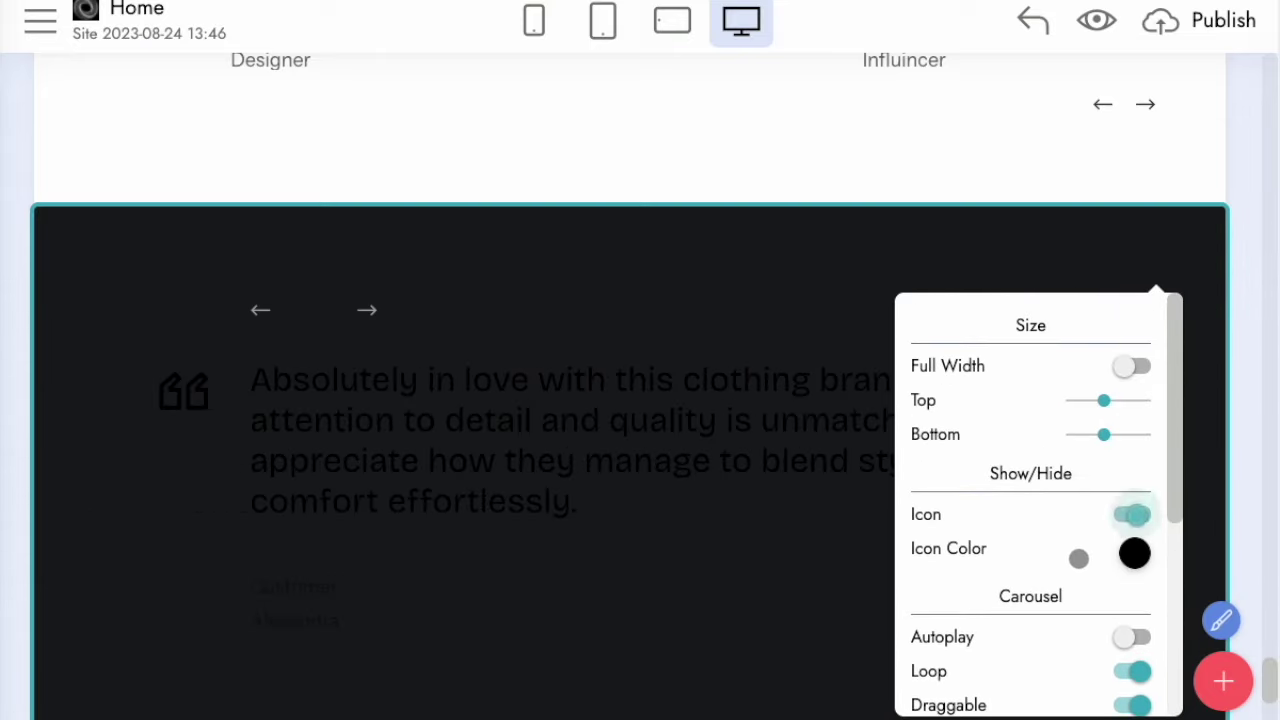
# - Set the background color of the testimonial block to light grey
pyautogui.scroll(-5, 1066, 560)
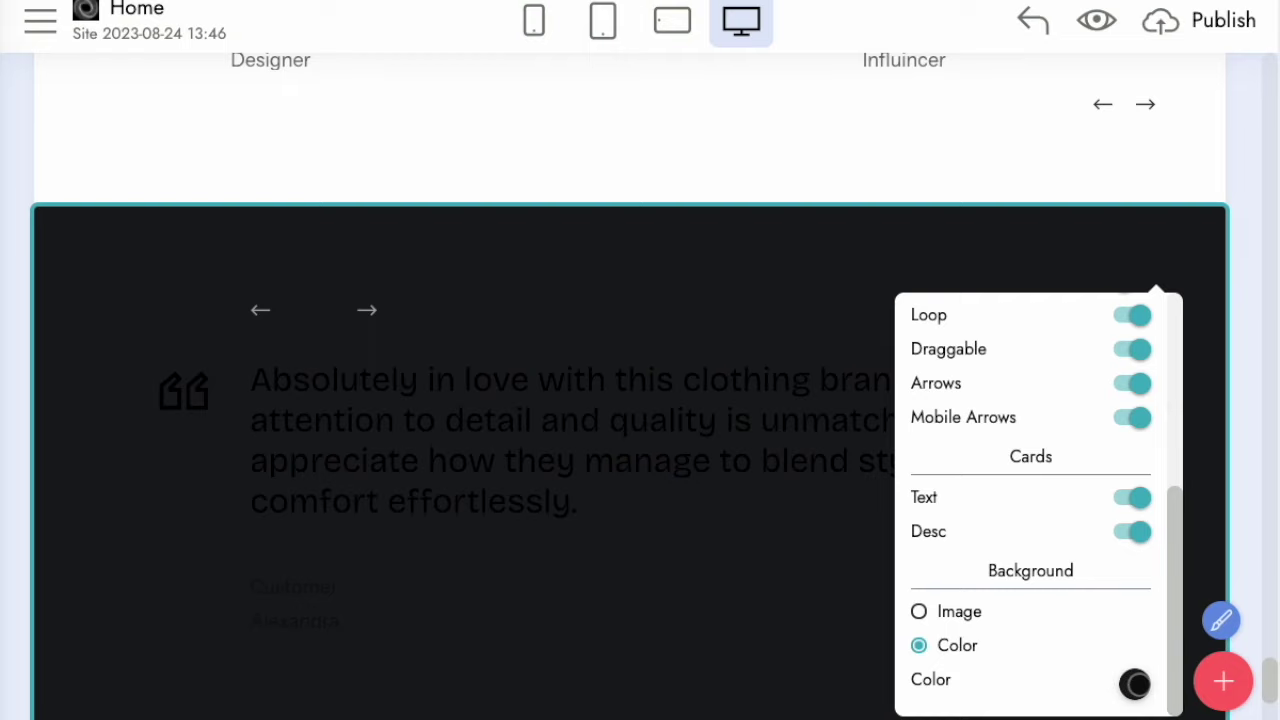
pyautogui.click(1135, 684)
pyautogui.click(1241, 524)
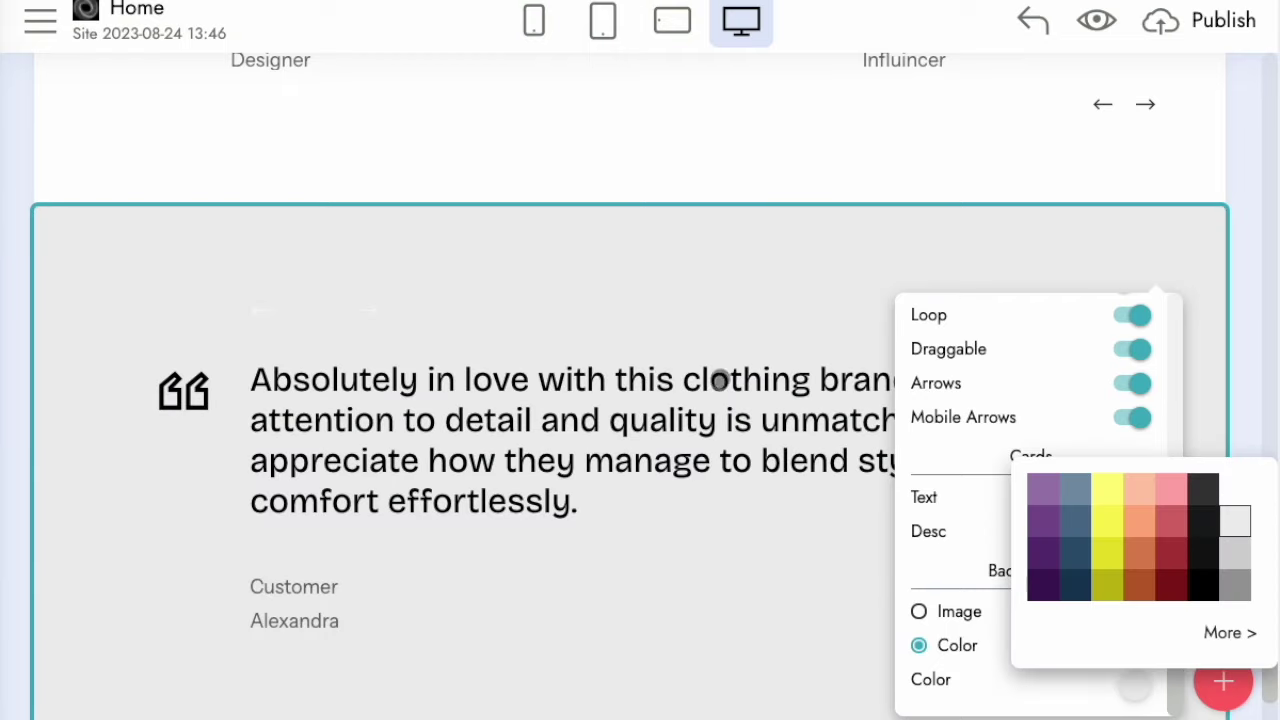
pyautogui.click(728, 524)
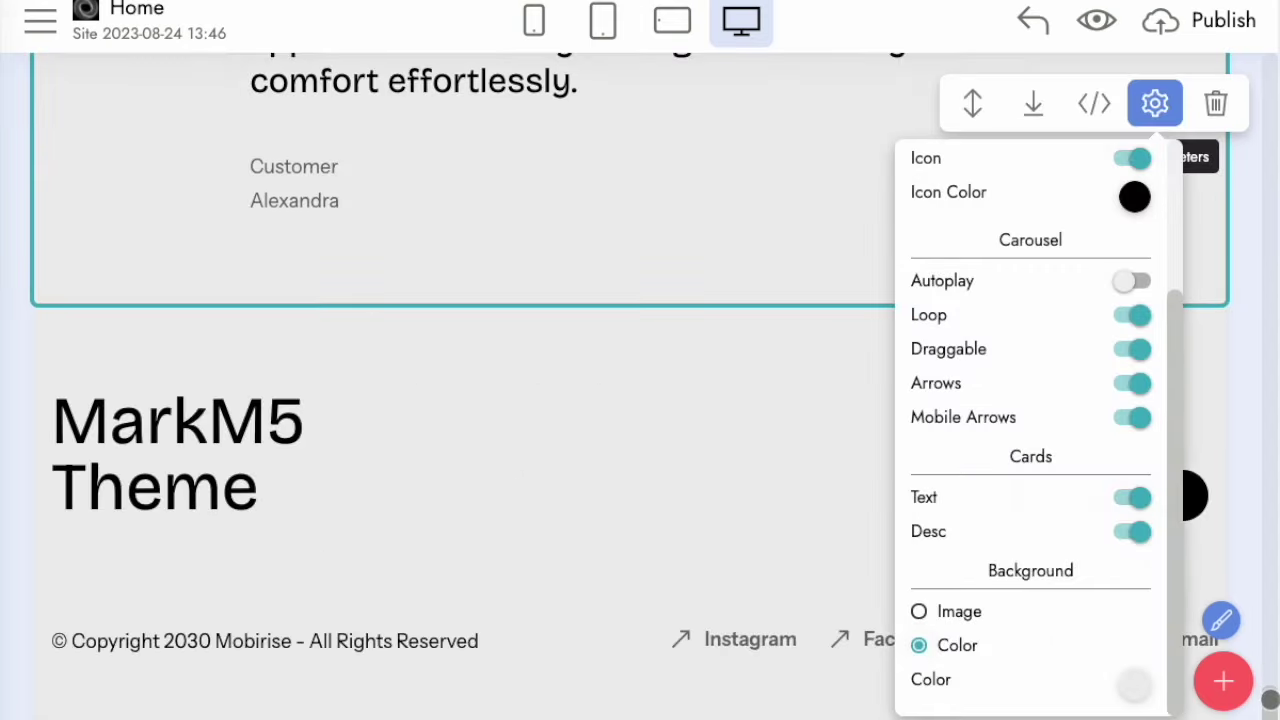
# - Turn off the carousel arrows of the testimonial block
pyautogui.moveTo(1267, 698); pyautogui.dragTo(1264, 670)
pyautogui.scroll(3, 607, 349)
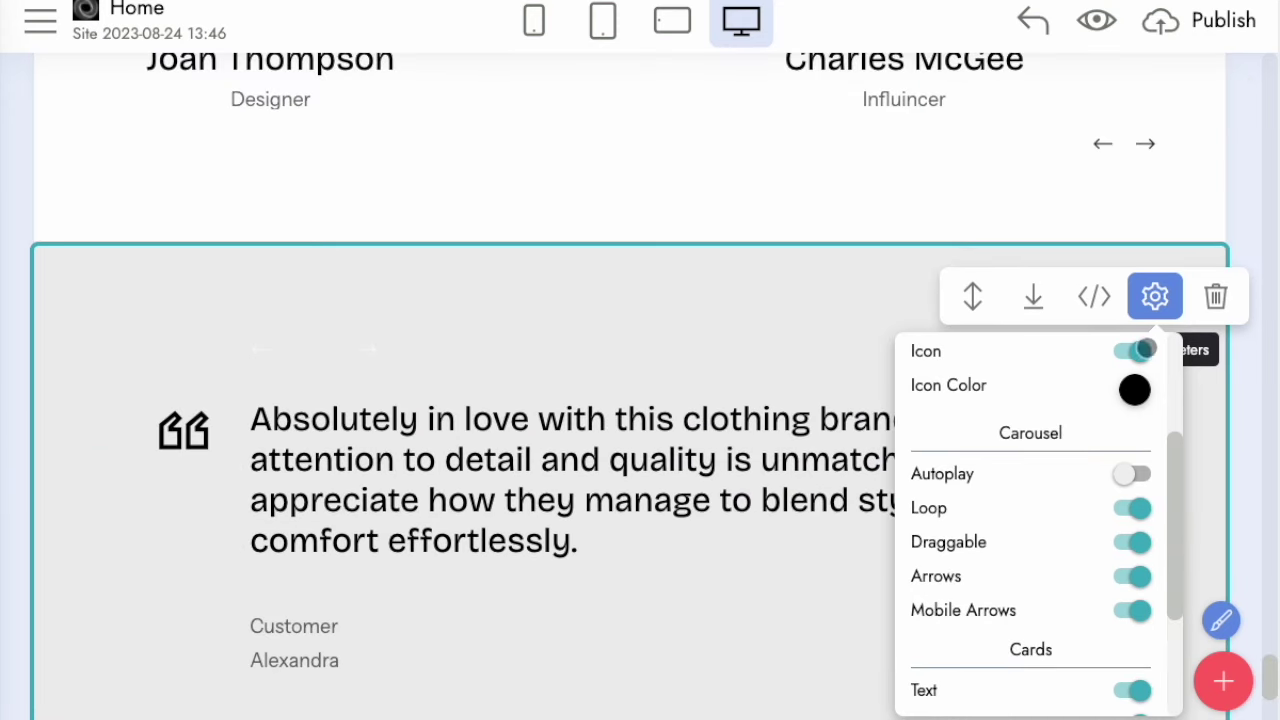
pyautogui.click(1130, 578)
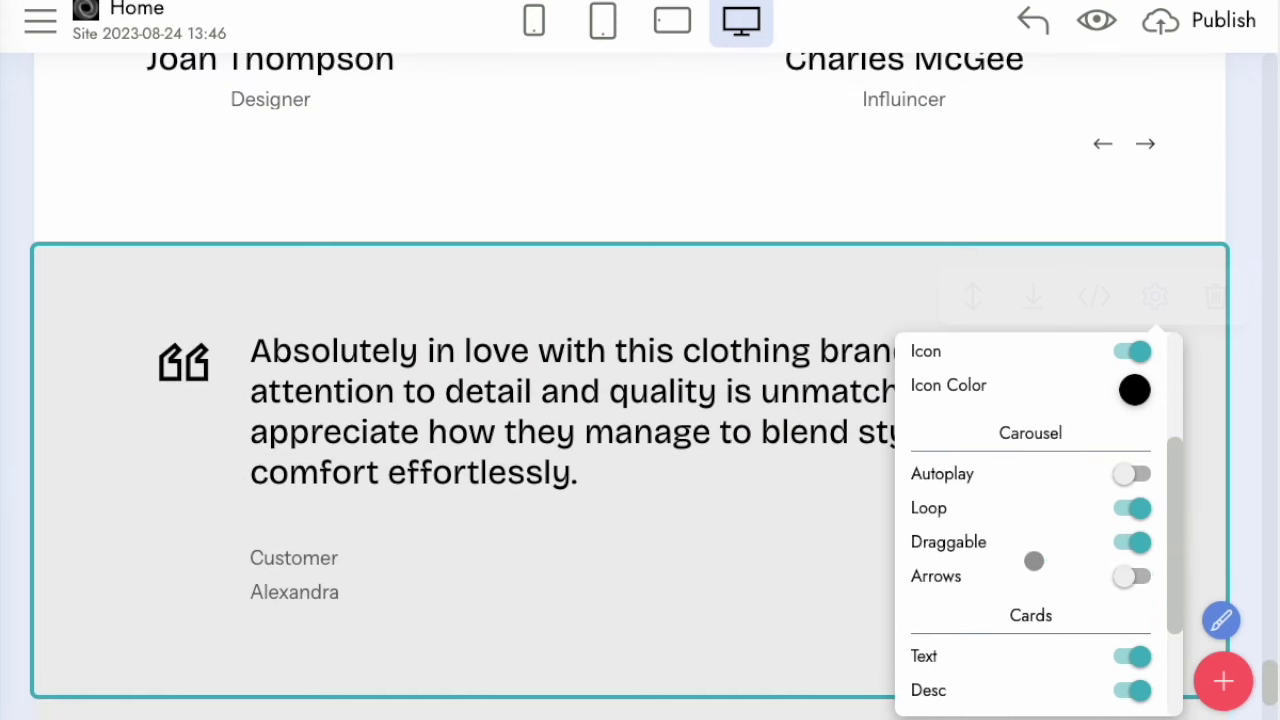
pyautogui.click(740, 575)
# - Hide the title, buttons and list of the footer block, leaving only its copyright text
pyautogui.scroll(-5, 760, 560)
pyautogui.scroll(-1, 700, 470)
pyautogui.click(720, 446)
pyautogui.click(1156, 312)
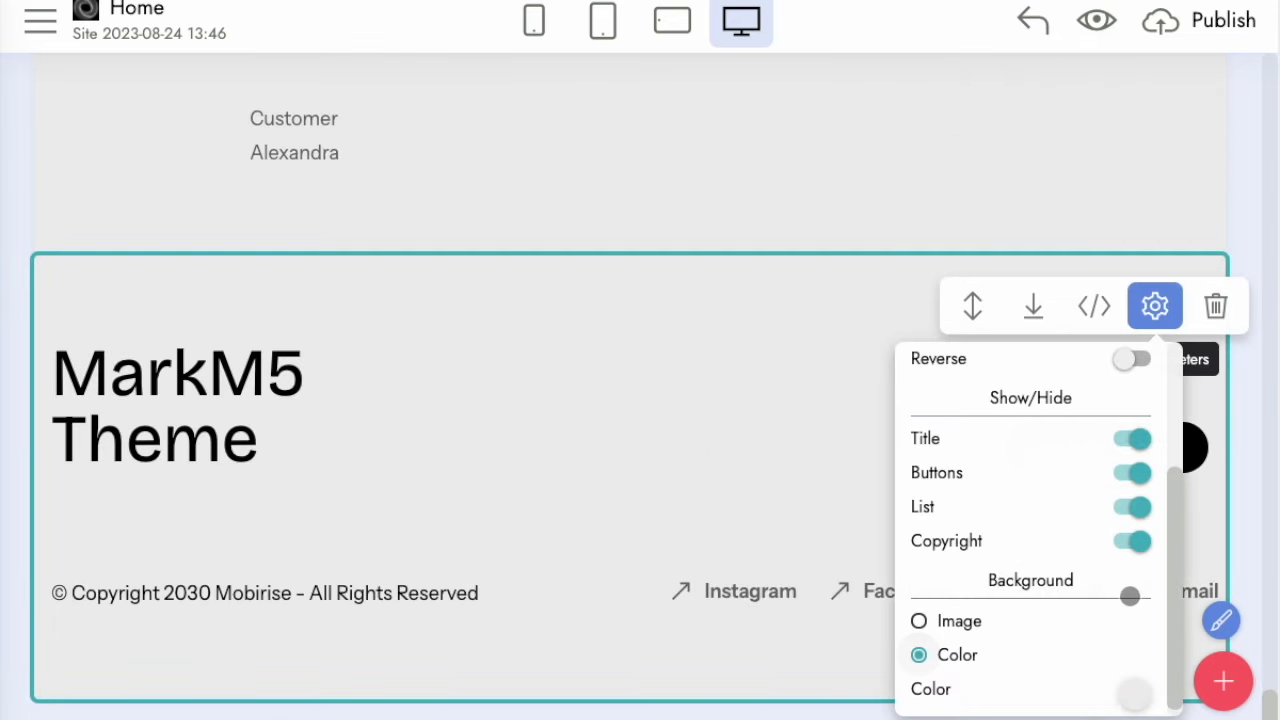
pyautogui.click(1140, 446)
pyautogui.click(1134, 543)
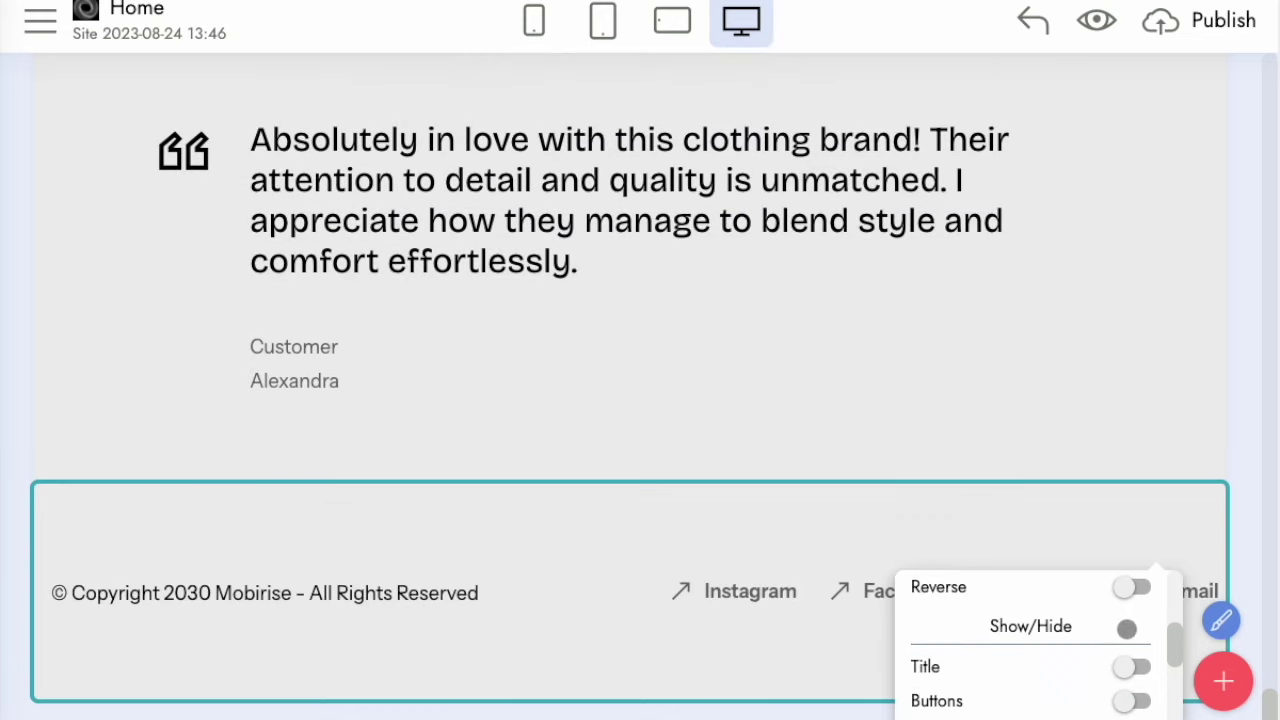
pyautogui.scroll(-3, 1134, 690)
pyautogui.scroll(2, 1140, 660)
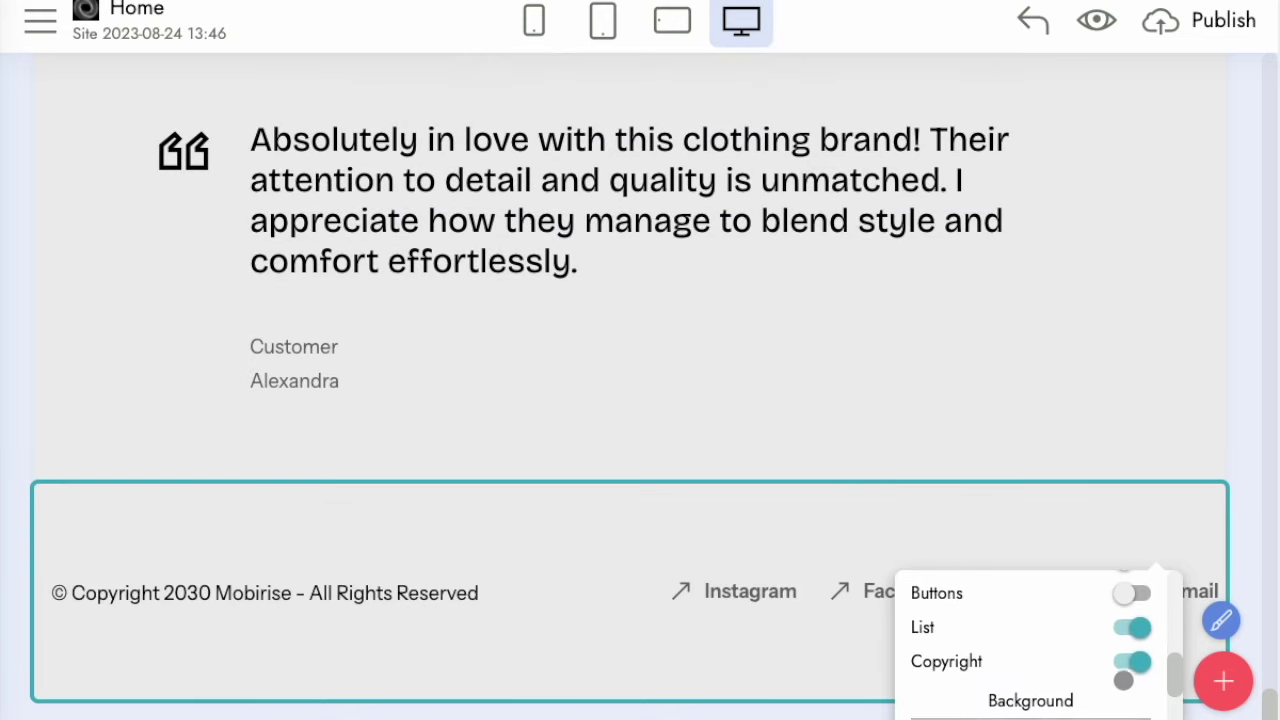
pyautogui.click(1140, 632)
pyautogui.click(784, 548)
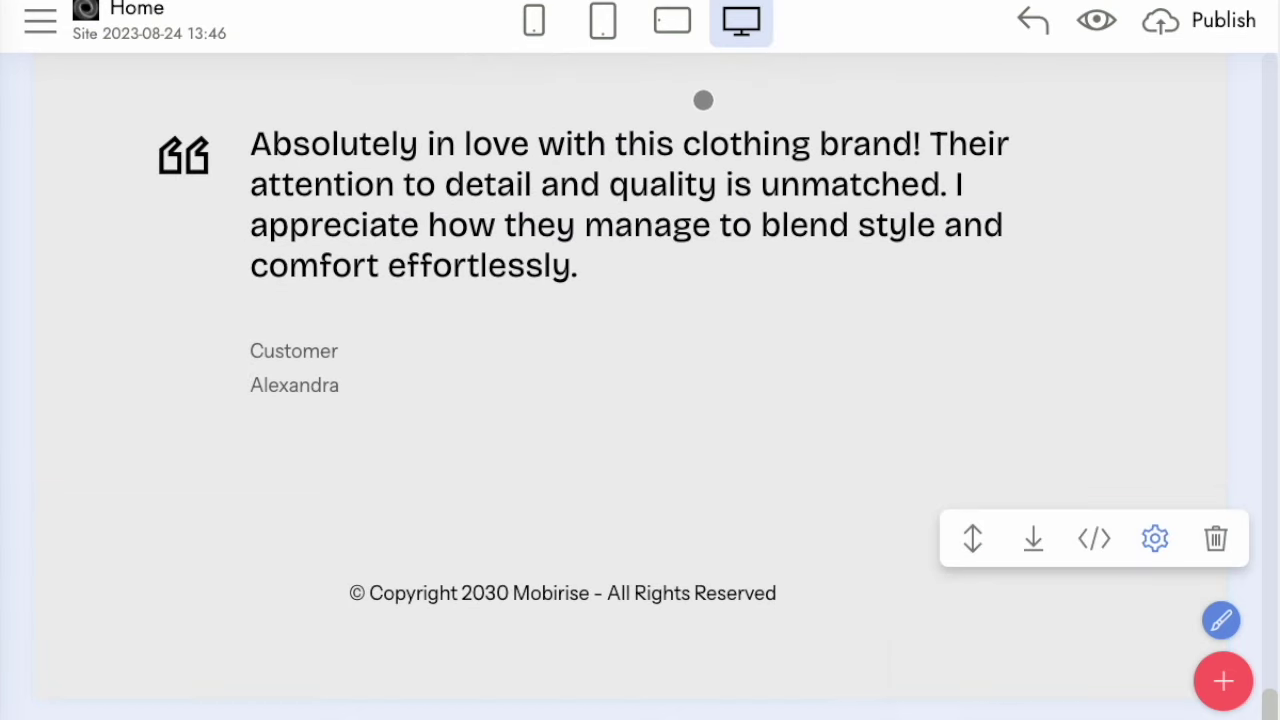
# - Switch the page to Mobile View and examine the layout of its blocks from the beginning down to the FAQ
pyautogui.click(532, 20)
pyautogui.scroll(20, 714, 333)
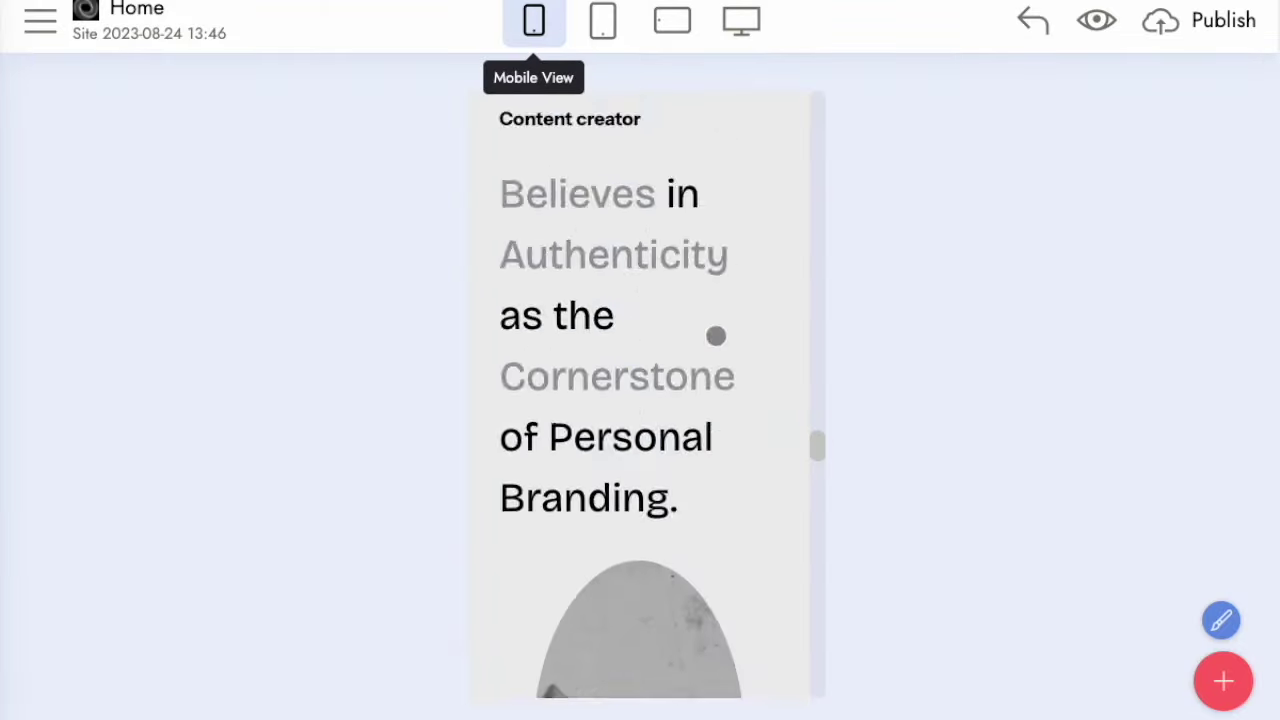
pyautogui.click(766, 146)
pyautogui.click(766, 147)
pyautogui.scroll(-10, 738, 304)
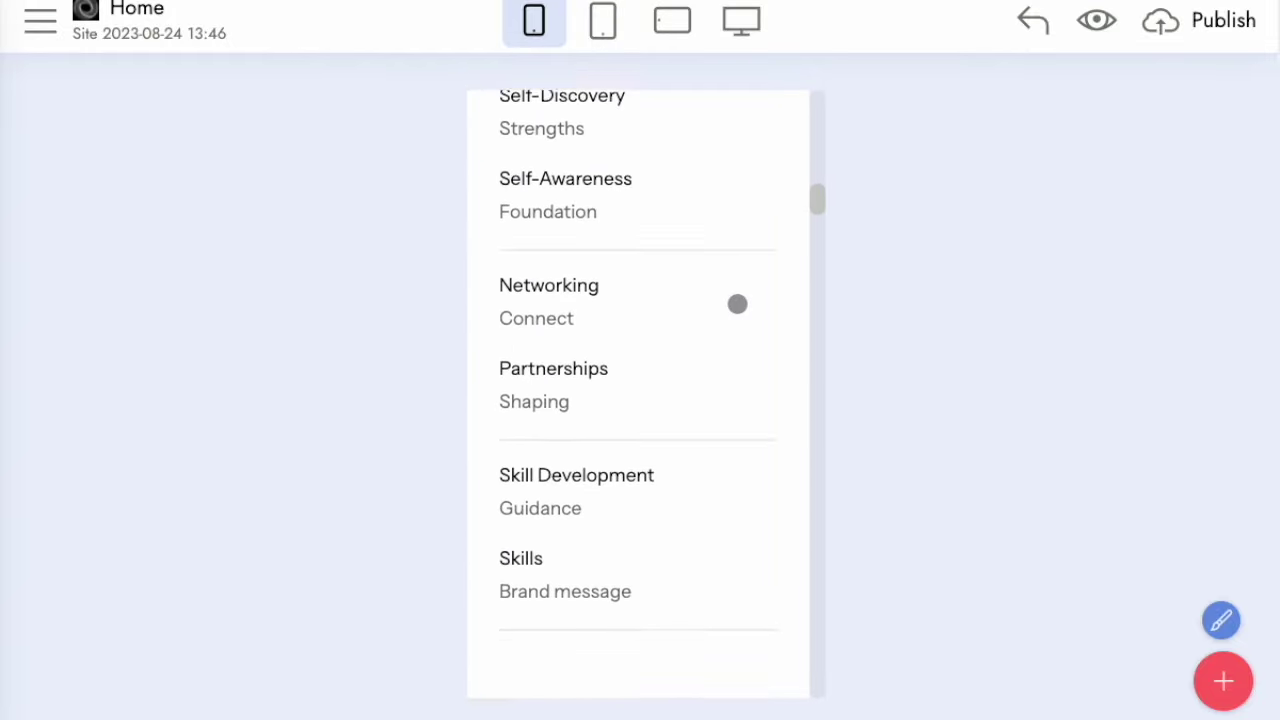
pyautogui.scroll(-10, 737, 304)
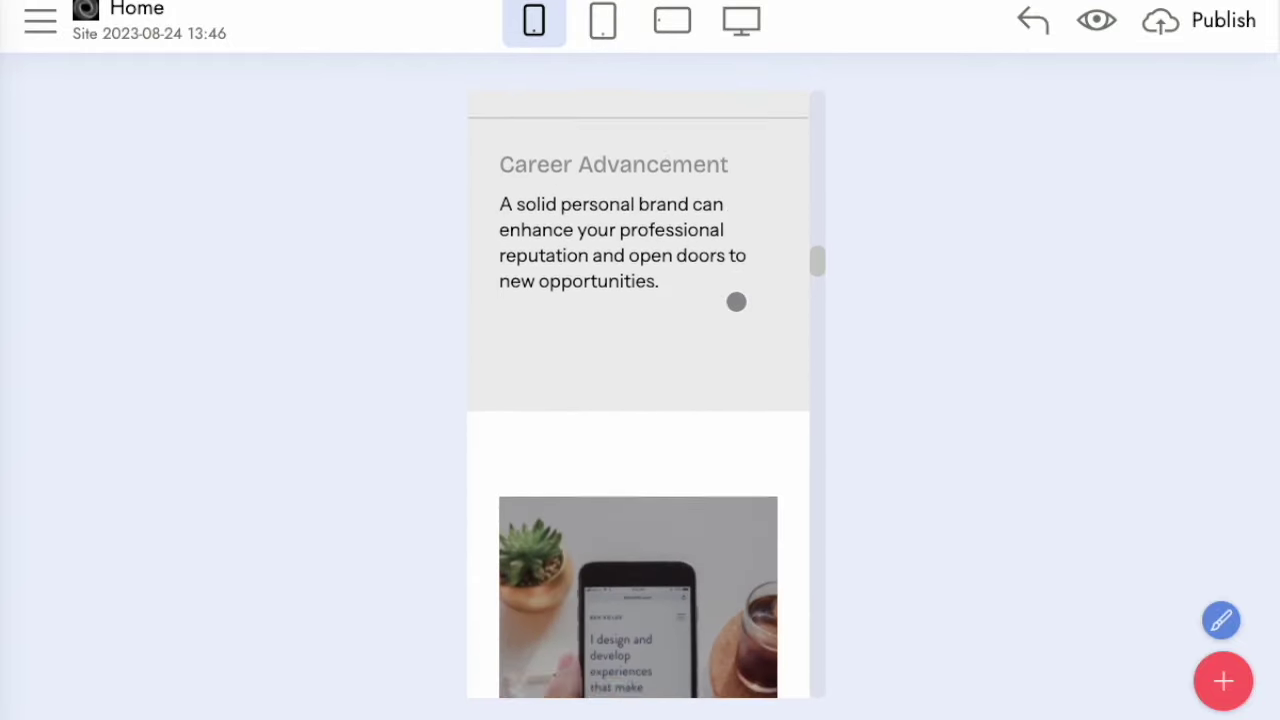
pyautogui.scroll(-4, 736, 302)
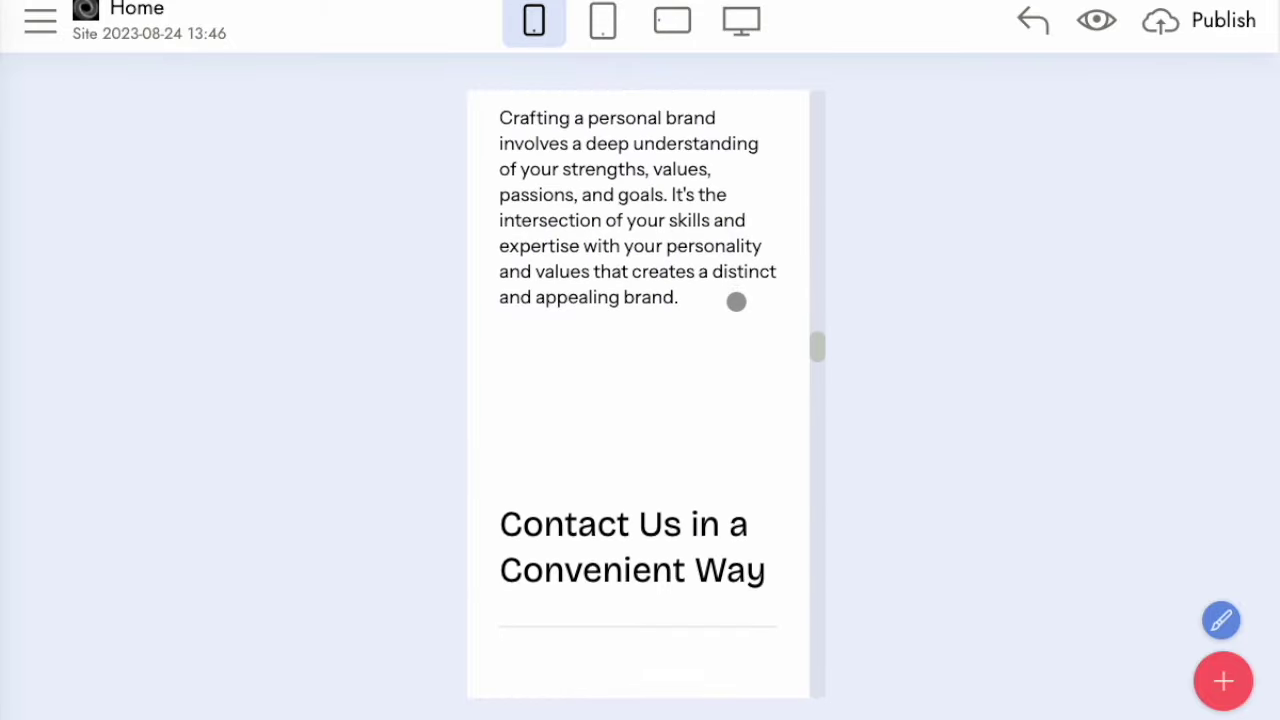
pyautogui.scroll(-15, 736, 302)
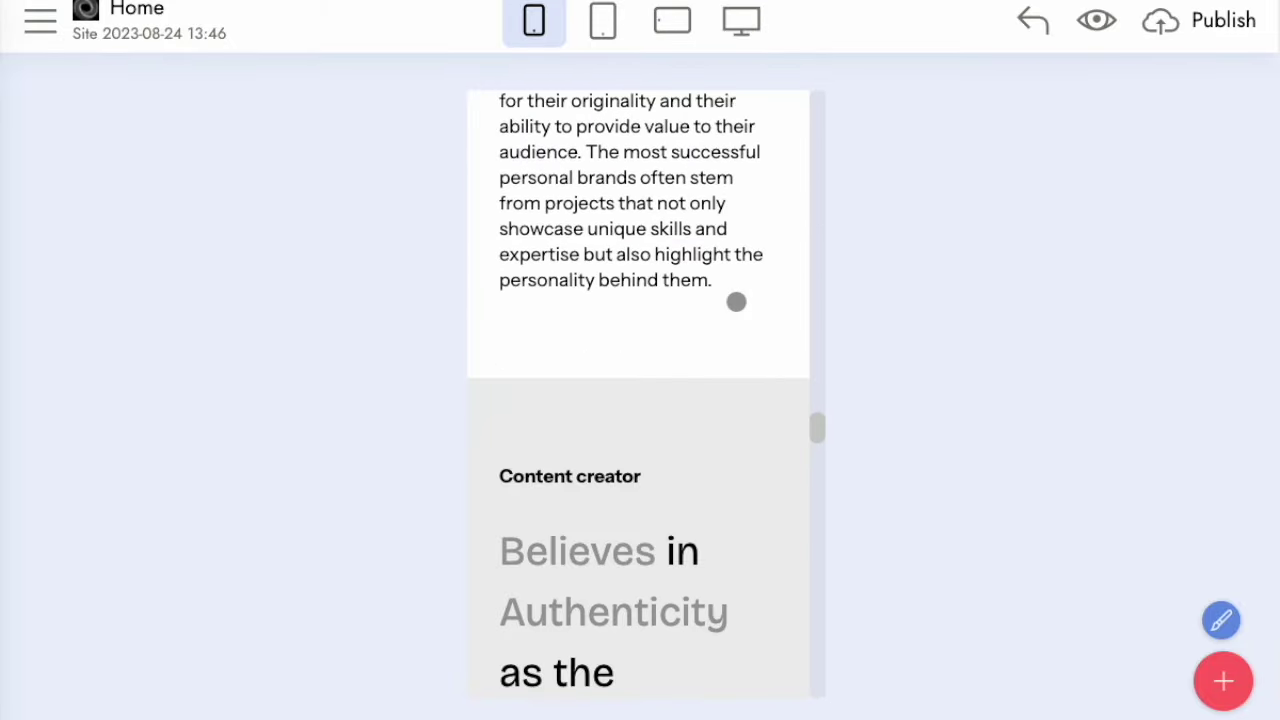
pyautogui.scroll(-4, 736, 302)
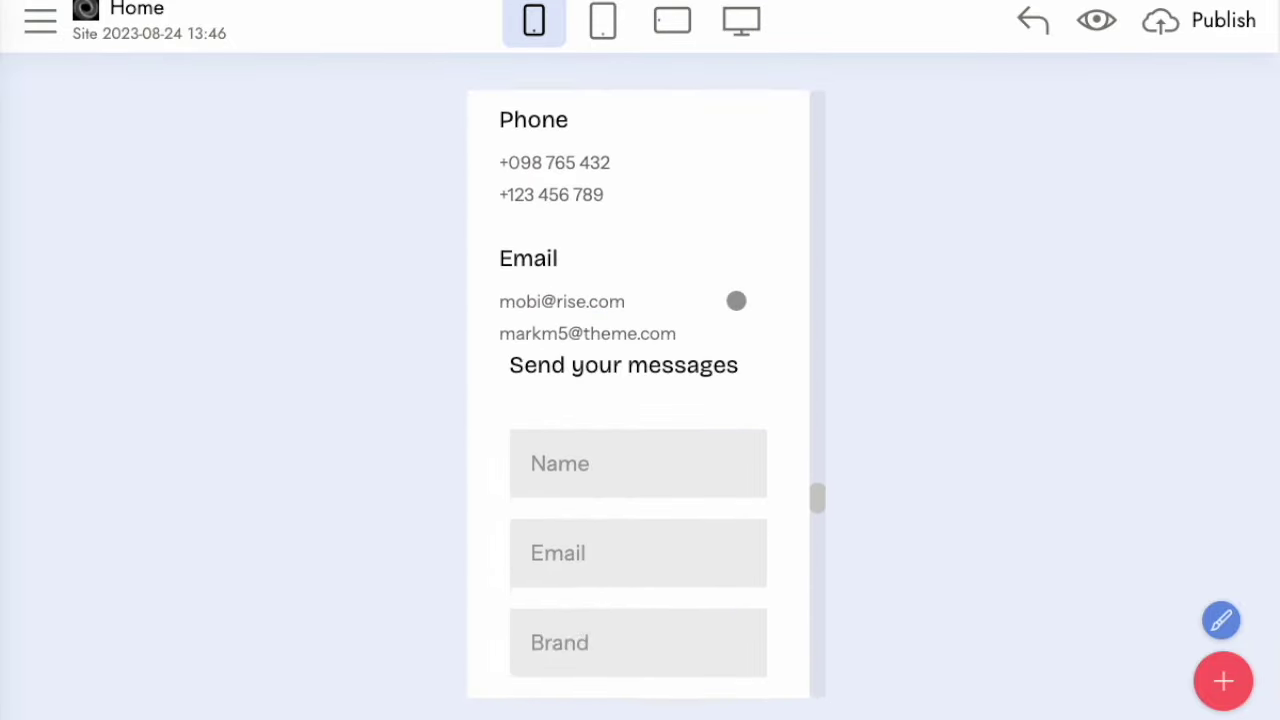
pyautogui.scroll(-12, 736, 300)
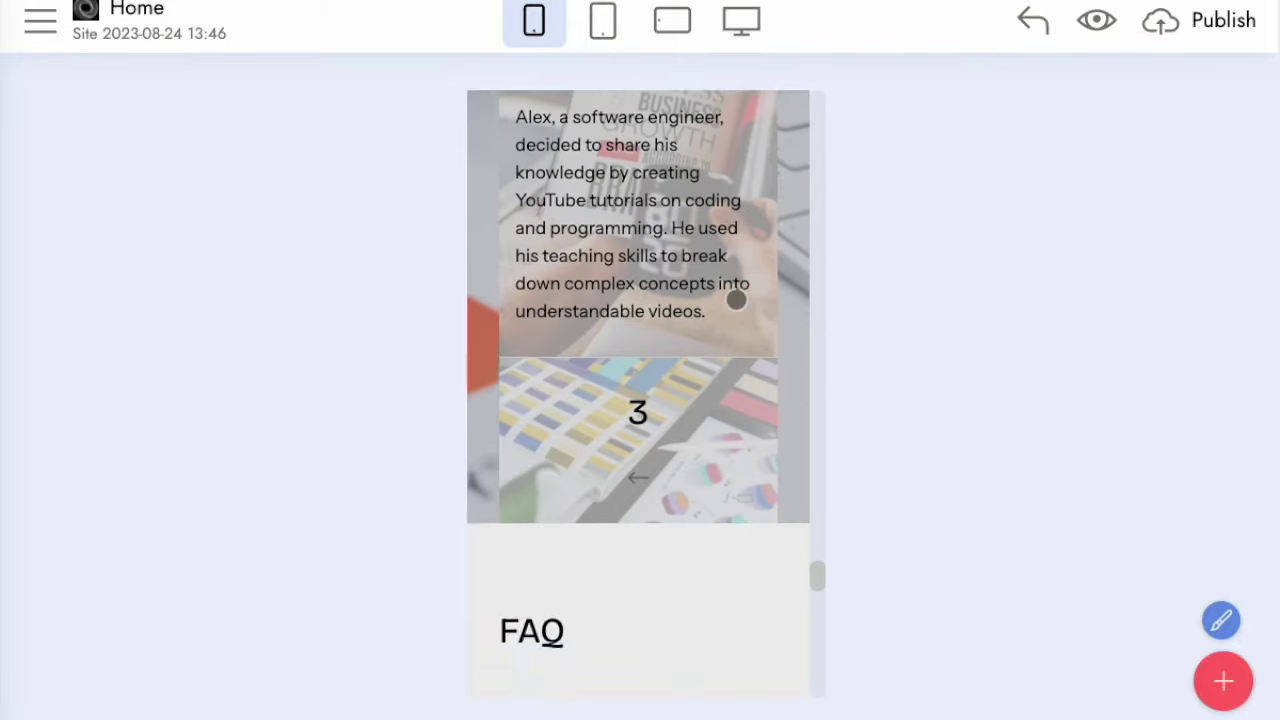
pyautogui.scroll(-3, 736, 300)
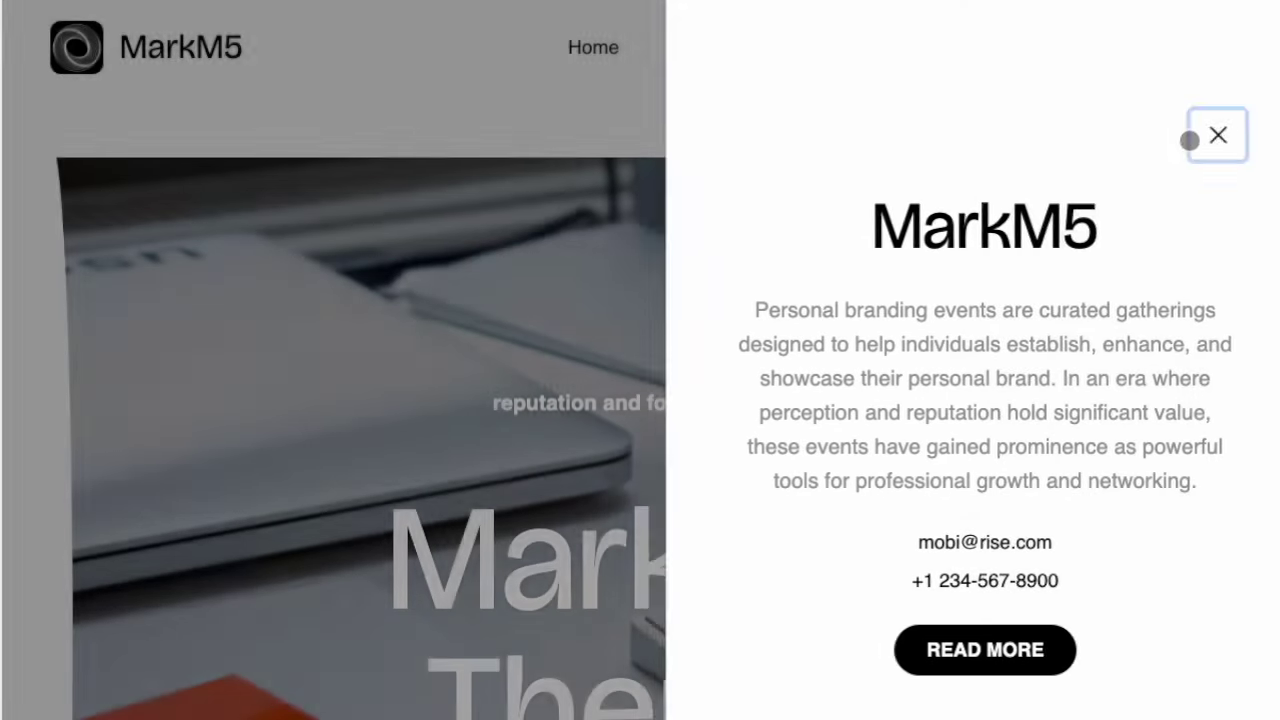
# - Close the side menu and examine the previewed page from the header down to the Story block, trying the Differentiation item on the way
pyautogui.click(1195, 135)
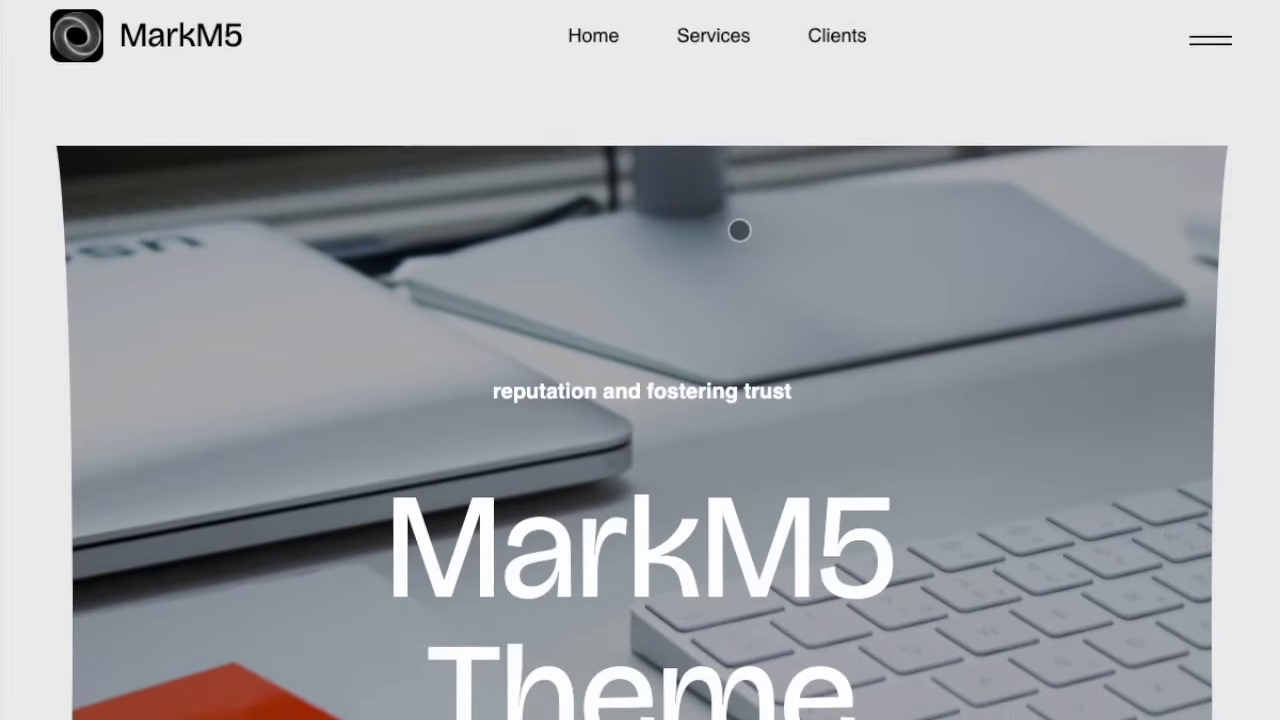
pyautogui.scroll(-10, 739, 230)
pyautogui.scroll(-8, 735, 227)
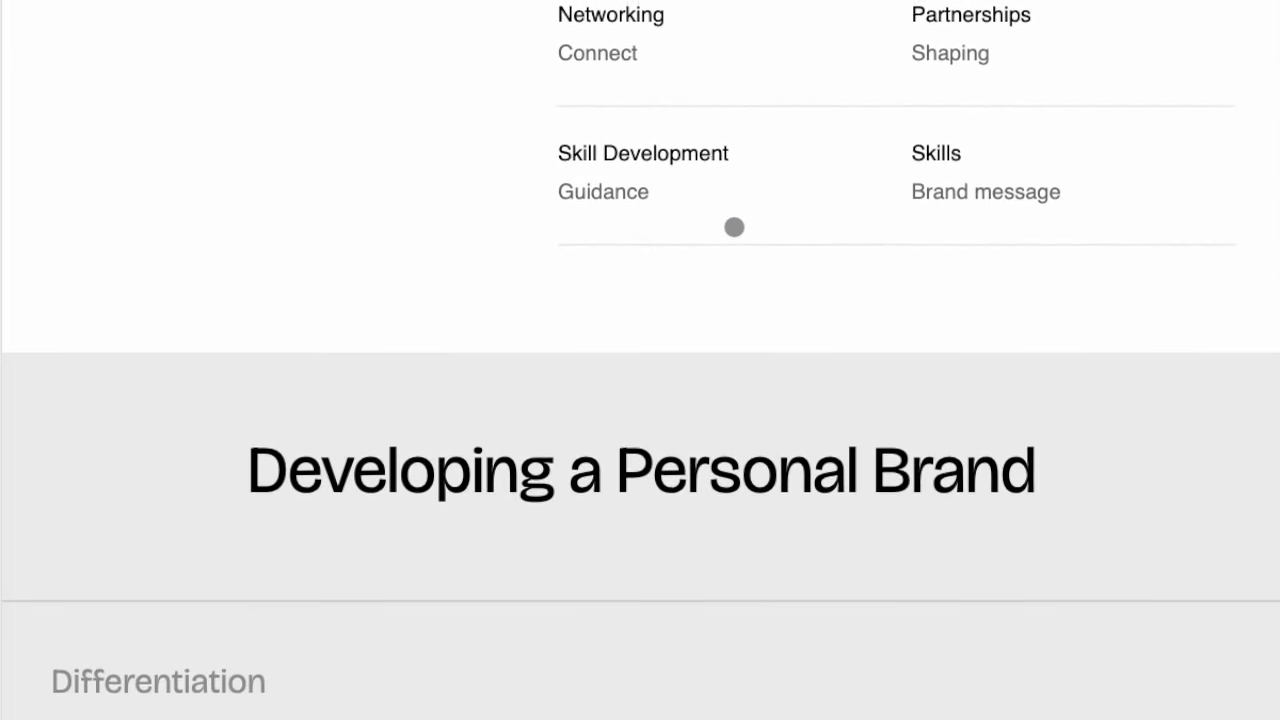
pyautogui.scroll(-6, 734, 227)
pyautogui.click(718, 144)
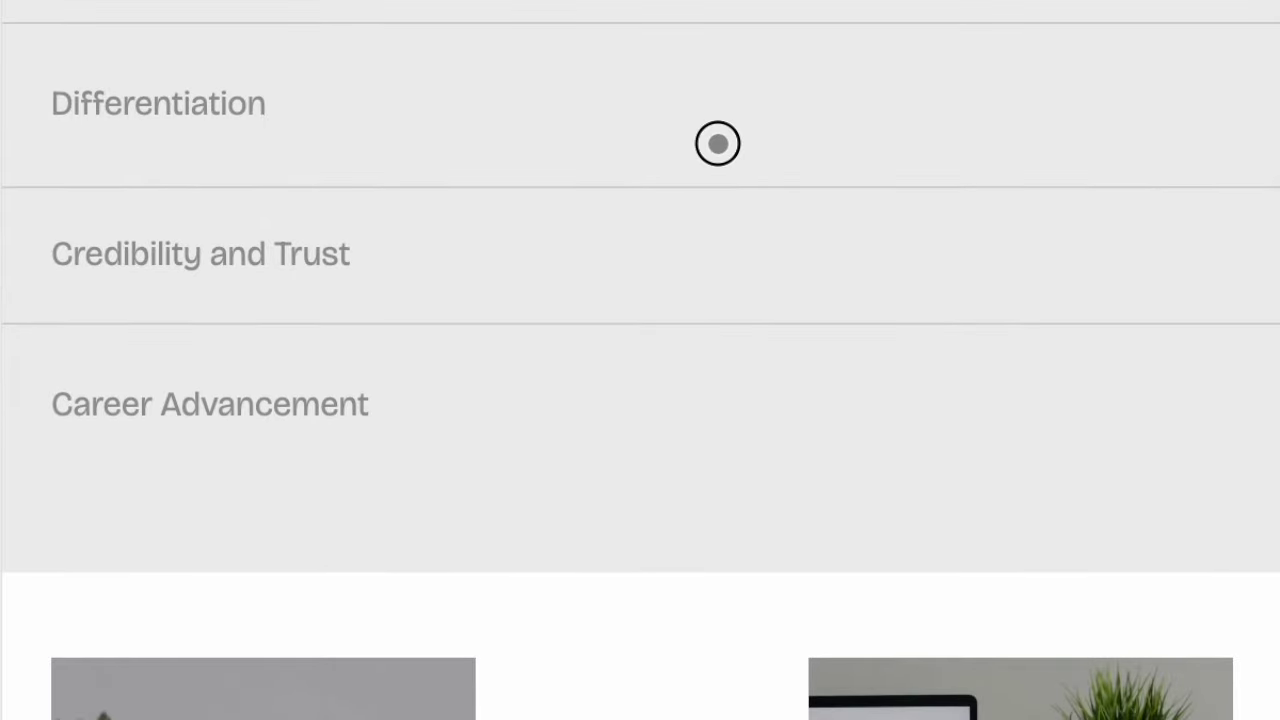
pyautogui.scroll(-12, 653, 400)
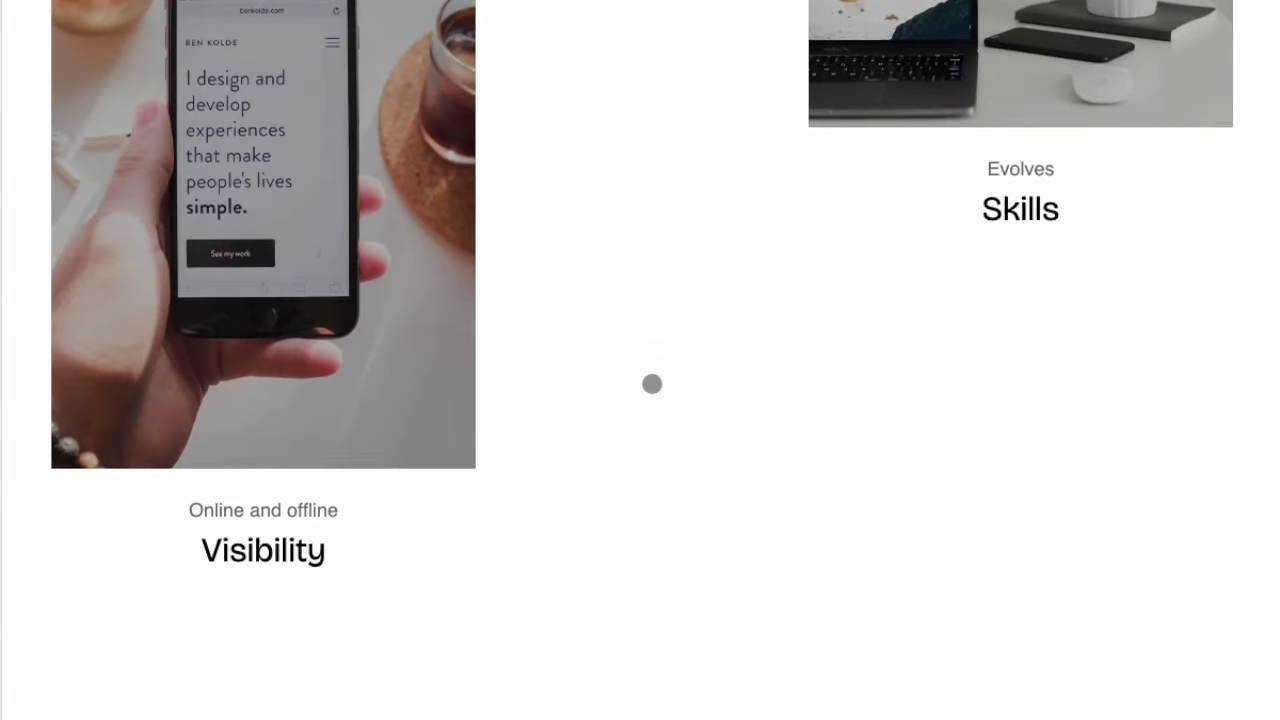
pyautogui.scroll(-10, 652, 380)
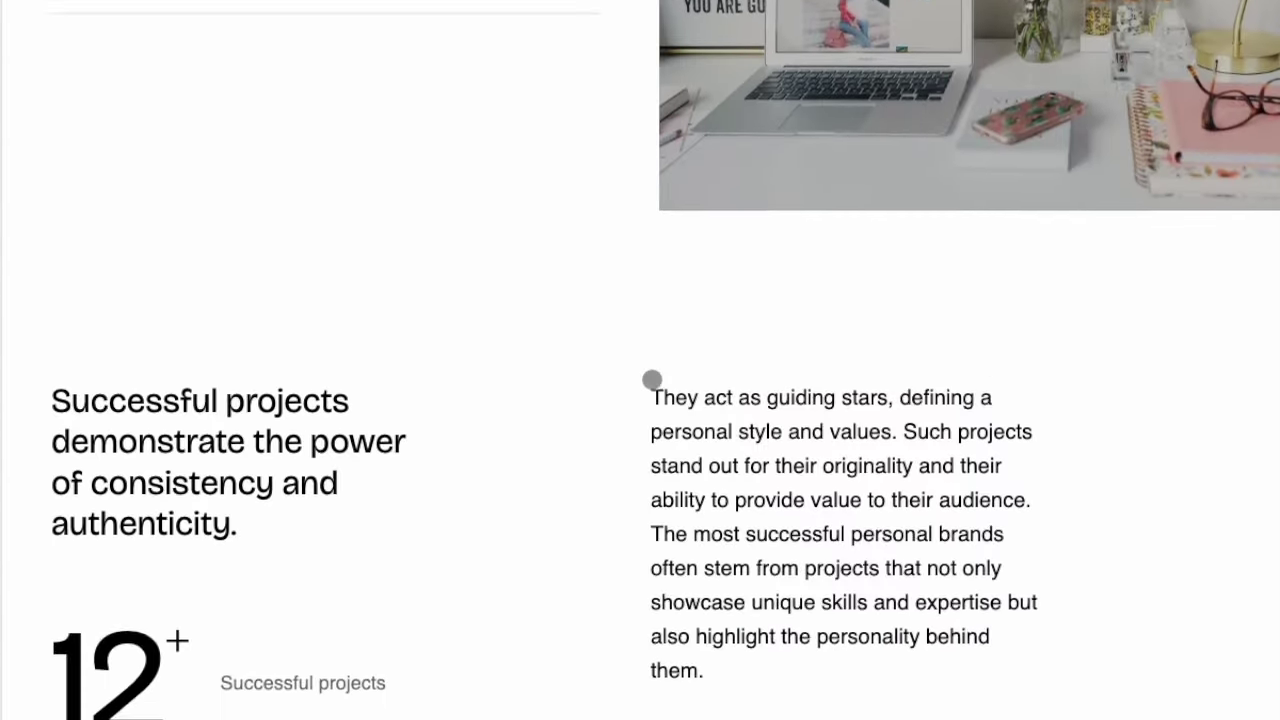
pyautogui.scroll(-10, 652, 380)
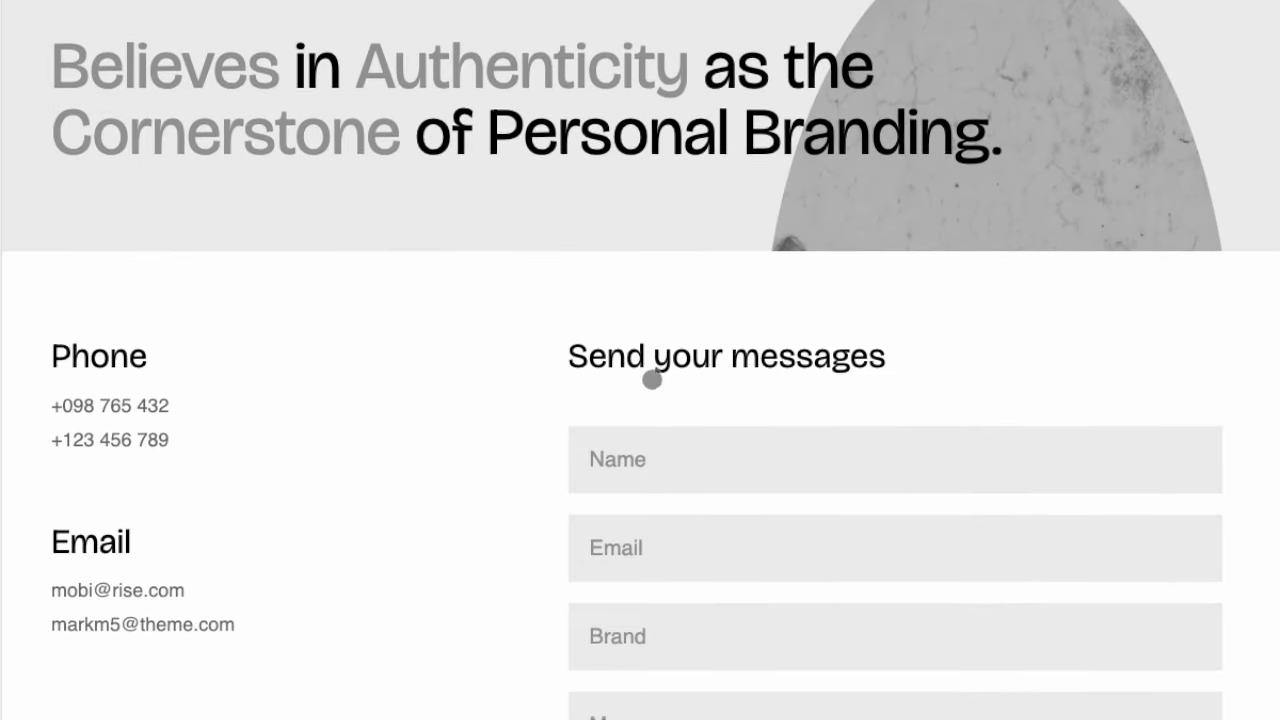
pyautogui.scroll(-5, 652, 380)
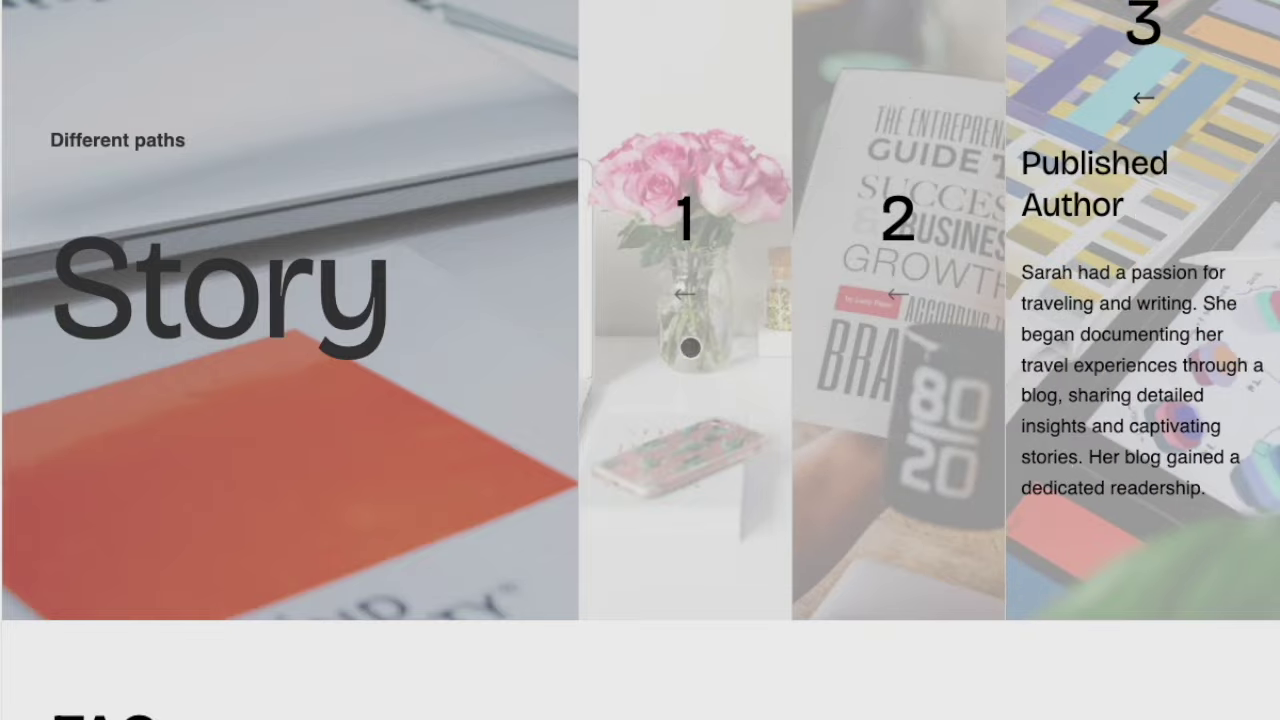
# - Test the FAQ accordion by toggling its three personal branding questions
pyautogui.scroll(-7, 600, 345)
pyautogui.scroll(2, 586, 331)
pyautogui.click(669, 251)
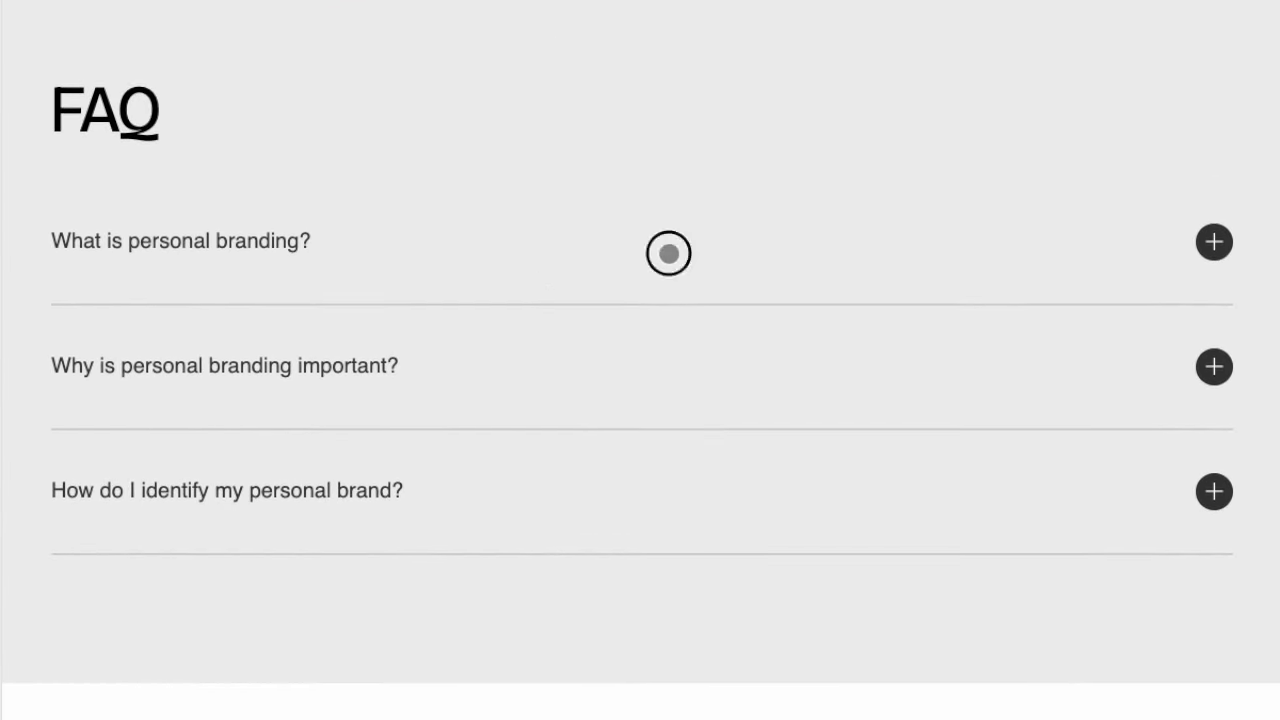
pyautogui.click(669, 251)
pyautogui.click(694, 398)
pyautogui.click(714, 528)
# - Slide through the people carousel below the FAQ and examine the testimonial and footer blocks at the end of the page
pyautogui.scroll(-12, 700, 455)
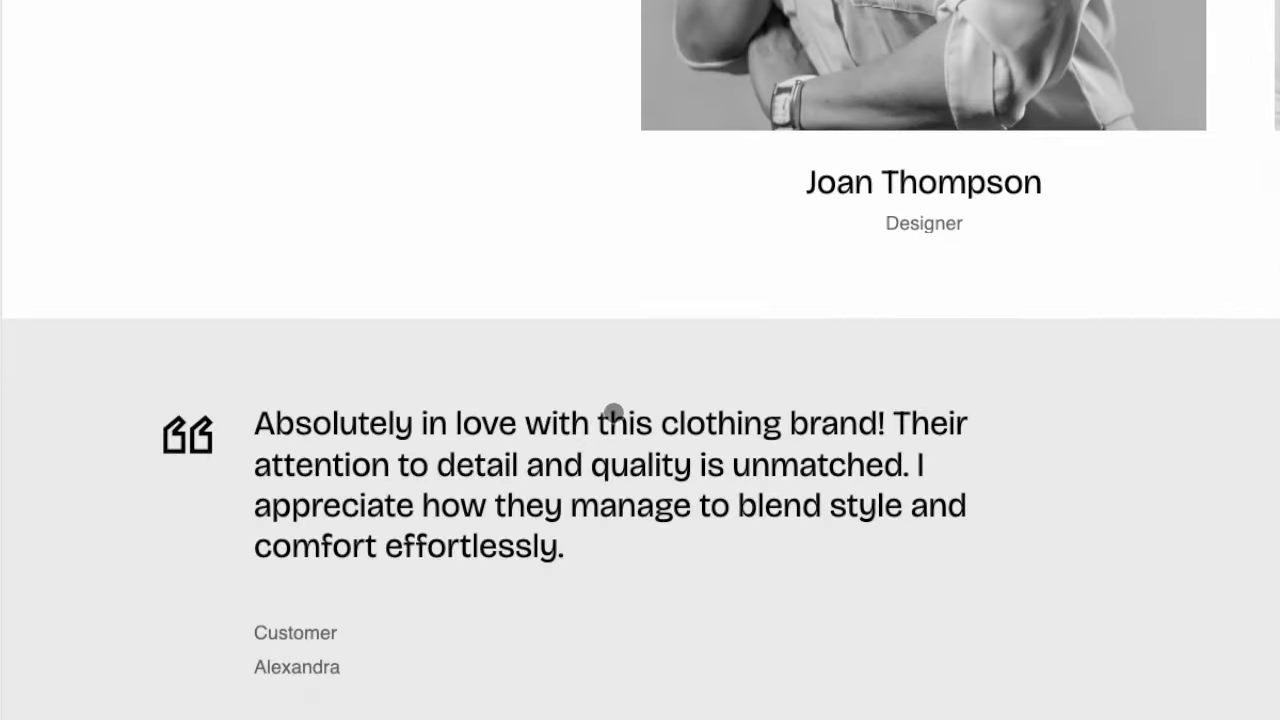
pyautogui.scroll(5, 660, 425)
pyautogui.moveTo(917, 404); pyautogui.dragTo(600, 388)
pyautogui.moveTo(960, 360); pyautogui.dragTo(700, 372)
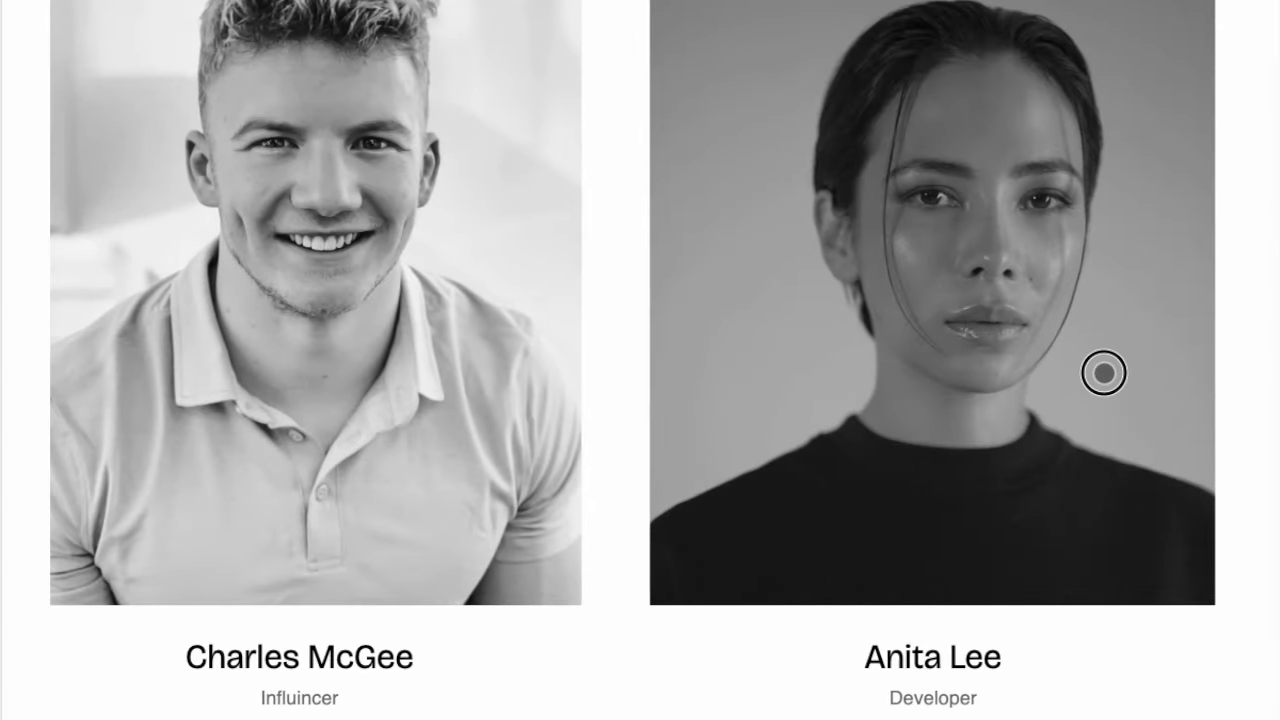
pyautogui.moveTo(1103, 372); pyautogui.dragTo(790, 390)
pyautogui.moveTo(1071, 389); pyautogui.dragTo(1029, 371)
pyautogui.scroll(-7, 697, 397)
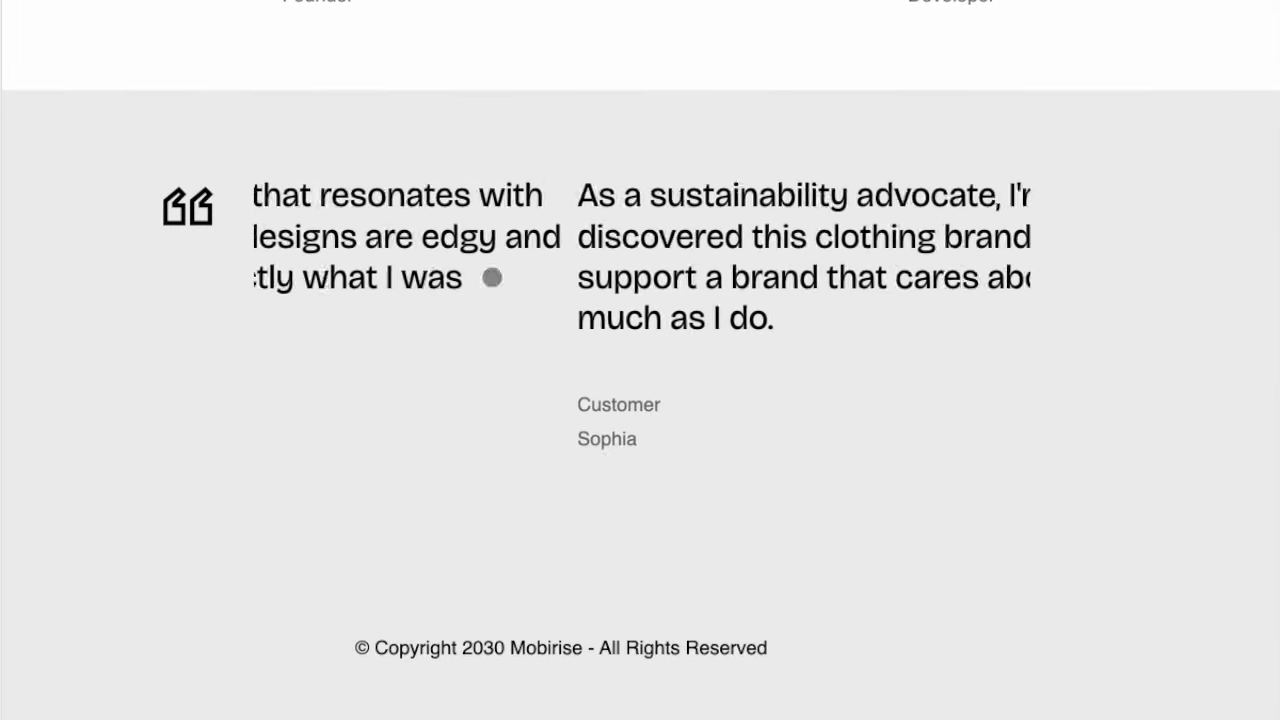